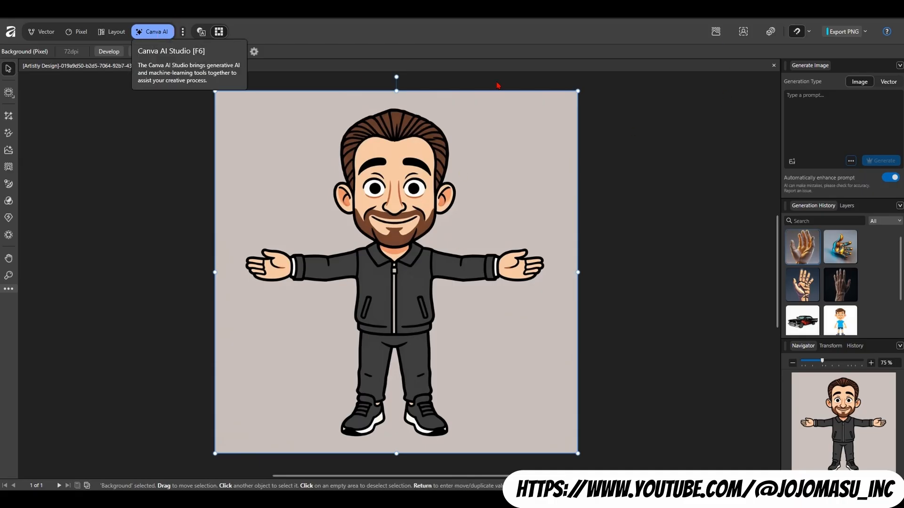
- Remove the background from the character image and switch to the Pixel studio
click(716, 32)
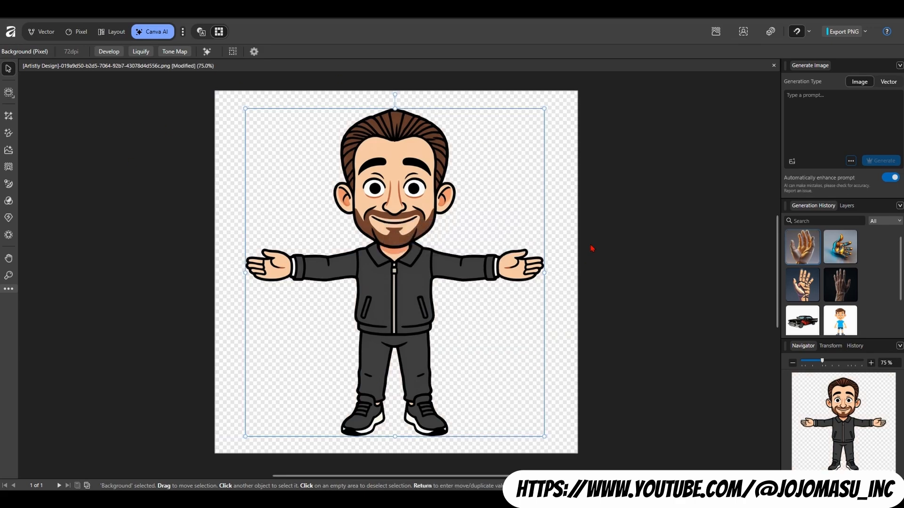
click(575, 346)
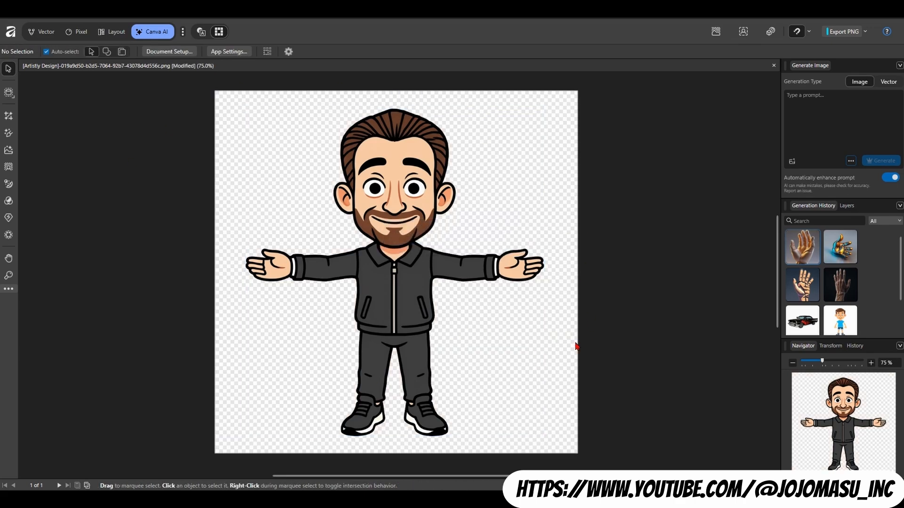
click(80, 32)
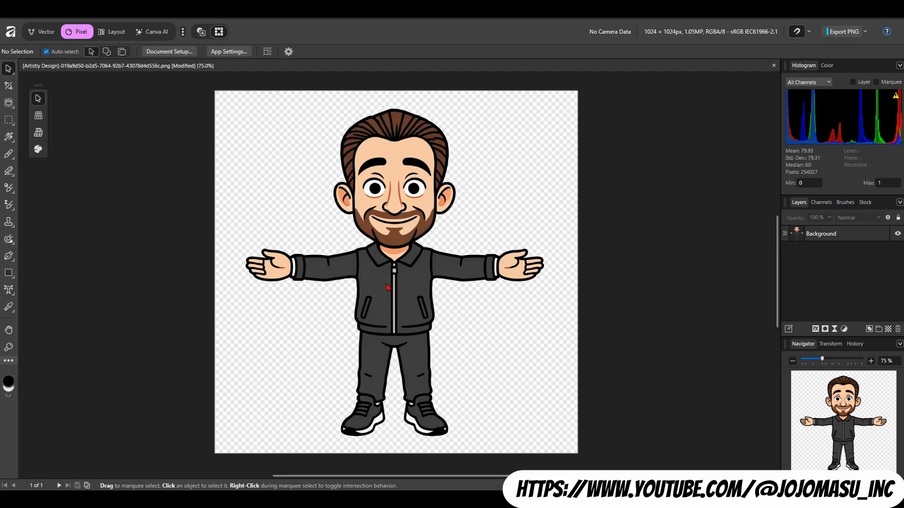
- Paint over the black seam between the image's left sleeve and the jacket body in the jacket's dark grey with a 28 px brush
scroll(370, 300, up, 4)
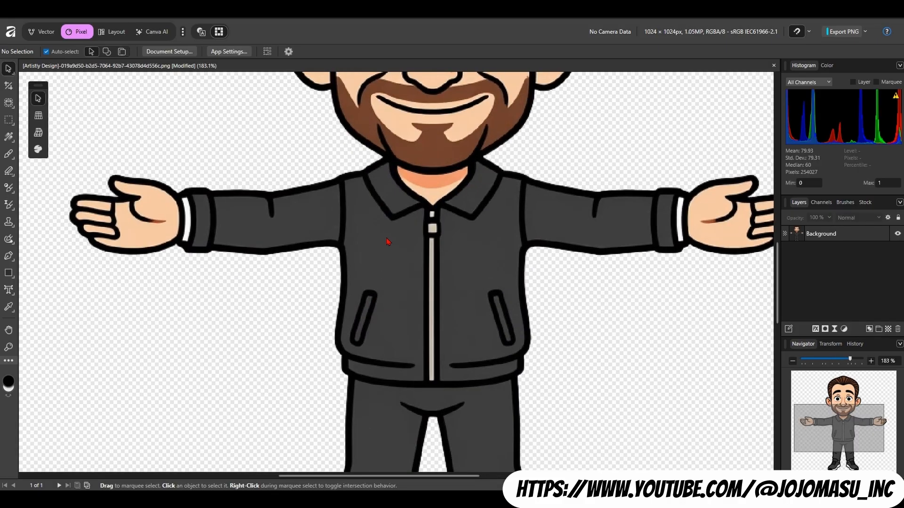
scroll(387, 241, up, 1)
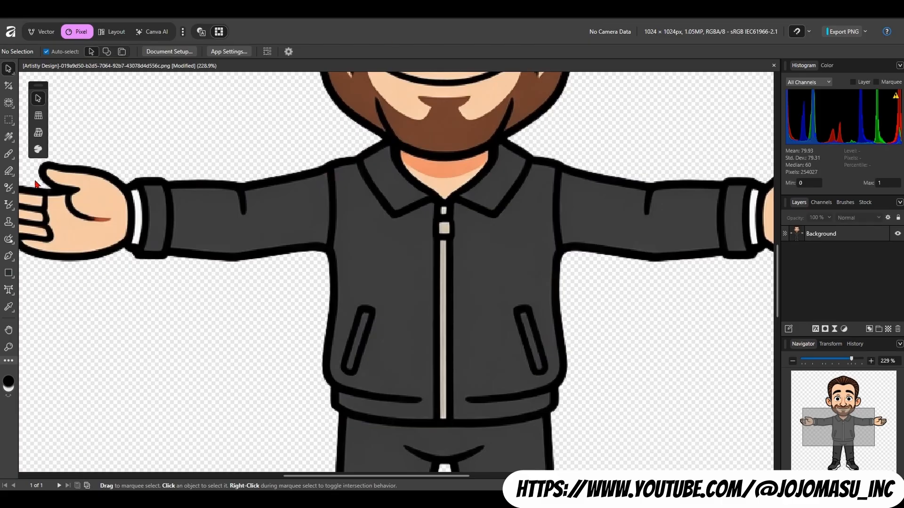
click(9, 307)
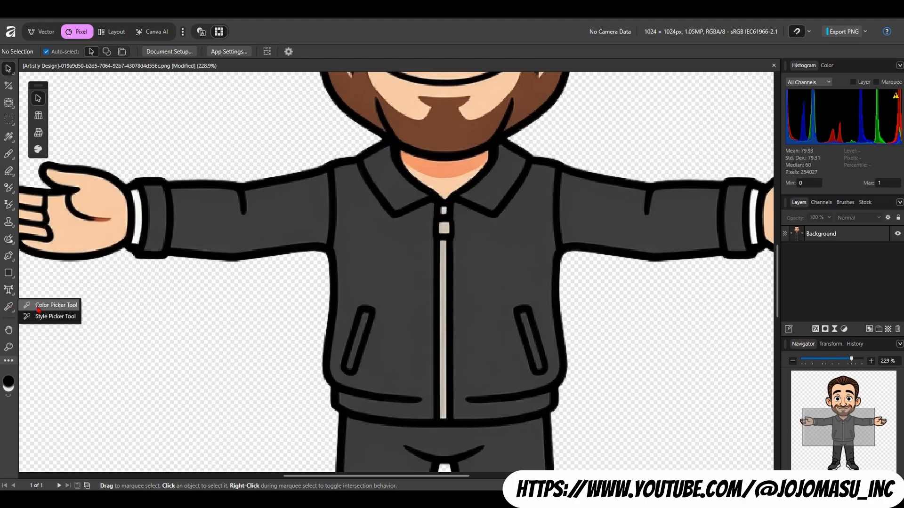
click(52, 306)
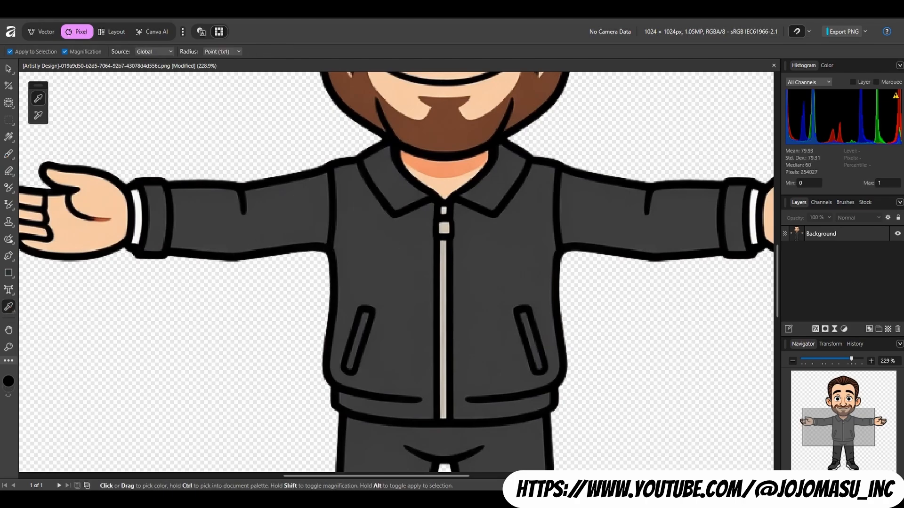
click(9, 153)
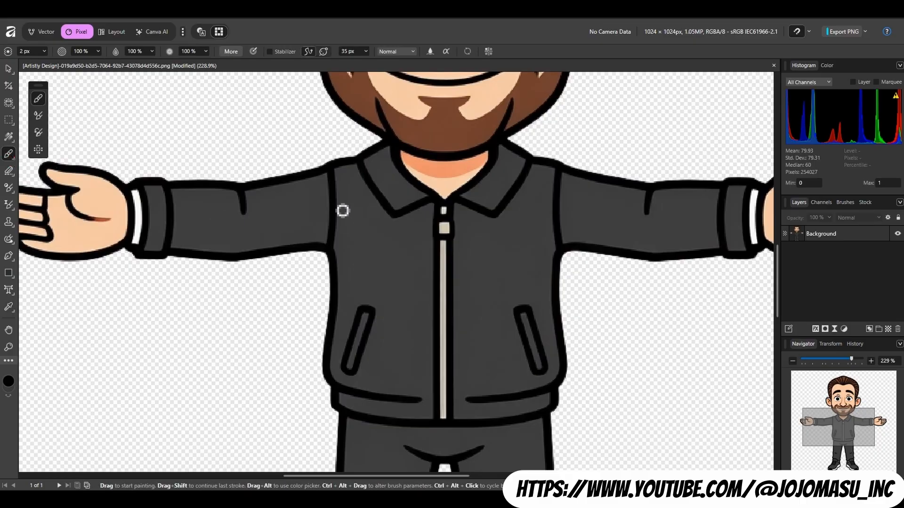
key(bracketright)
key(bracketright)
key(bracketright)
key(x)
mouse_move(333, 182)
mouse_down()
mouse_move(328, 189)
mouse_move(329, 176)
mouse_up()
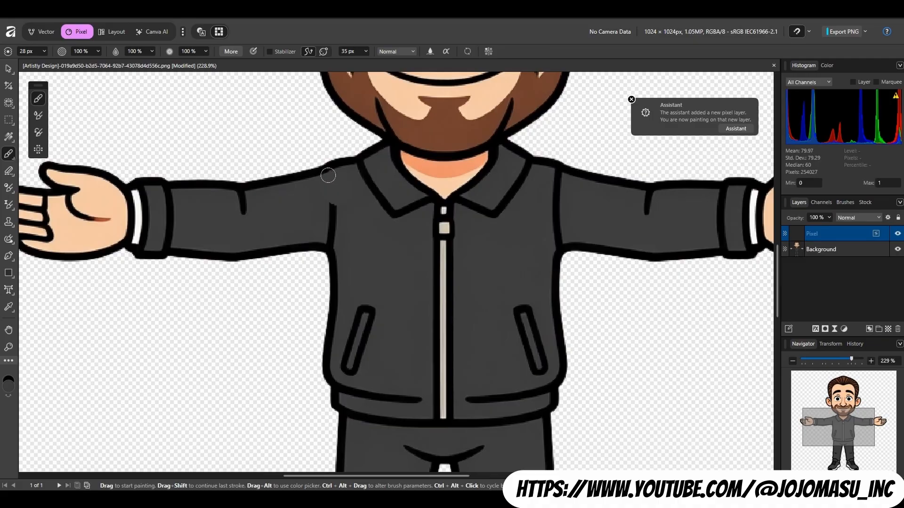
mouse_move(327, 179)
mouse_down()
mouse_move(323, 218)
mouse_move(334, 231)
mouse_up()
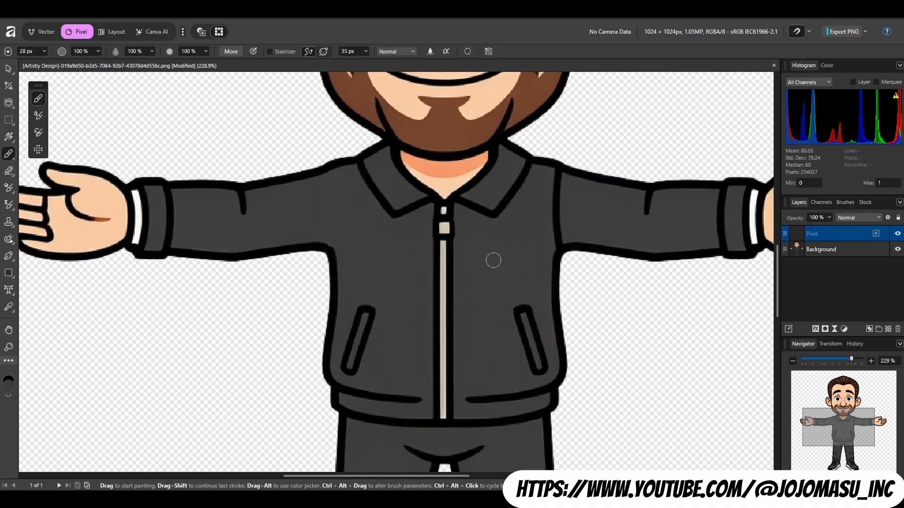
- Paint over the black seam between the image's right sleeve and the jacket body in the same dark grey
mouse_move(557, 213)
mouse_down()
mouse_move(546, 179)
mouse_move(546, 212)
mouse_move(549, 196)
mouse_up()
key(ctrl+z)
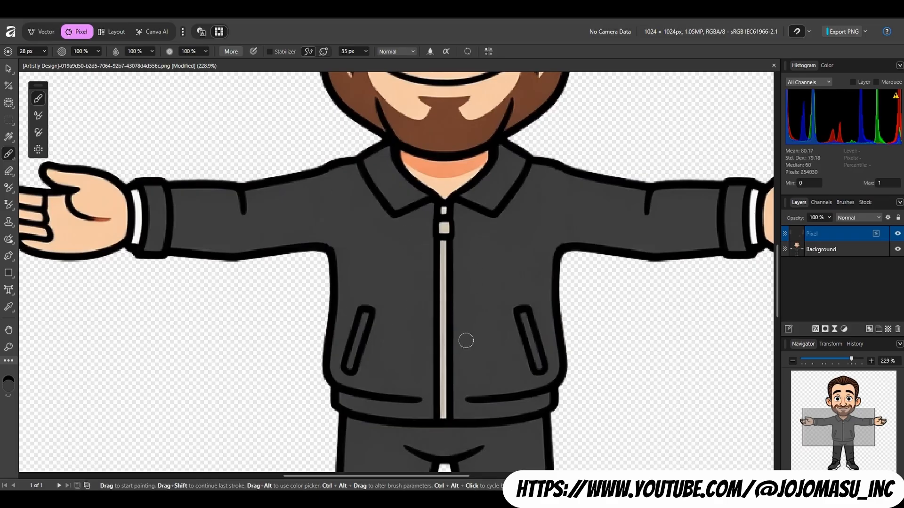
drag(464, 339, 451, 323)
- Merge the painted pixel layer down into the Background layer
scroll(382, 315, down, 2)
scroll(382, 315, down, 2)
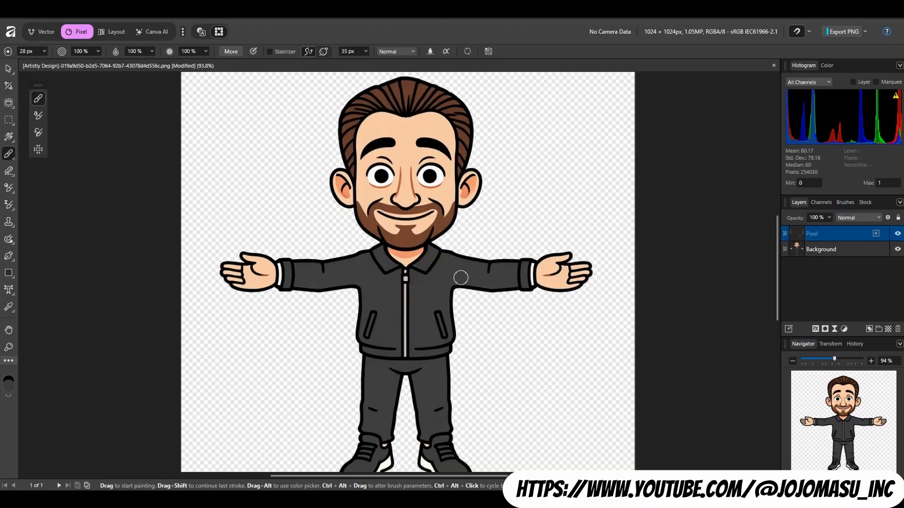
scroll(416, 316, down, 2)
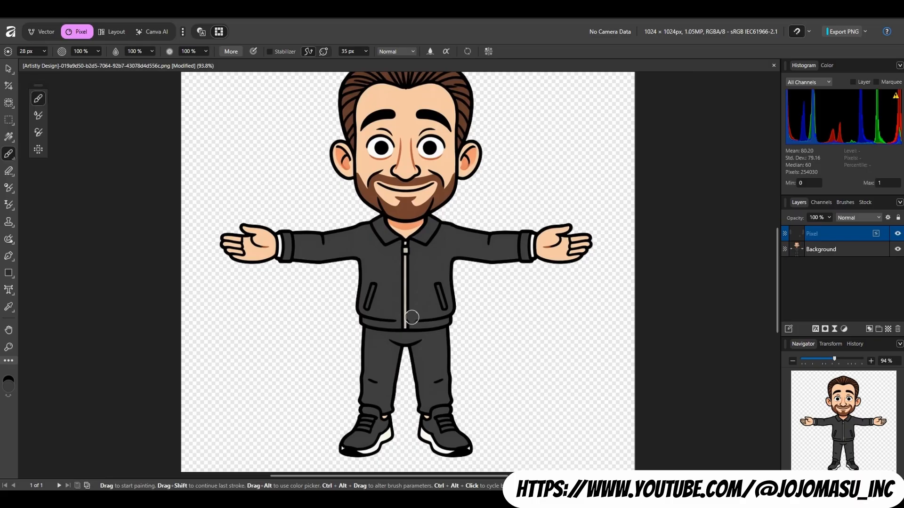
scroll(421, 322, up, 2)
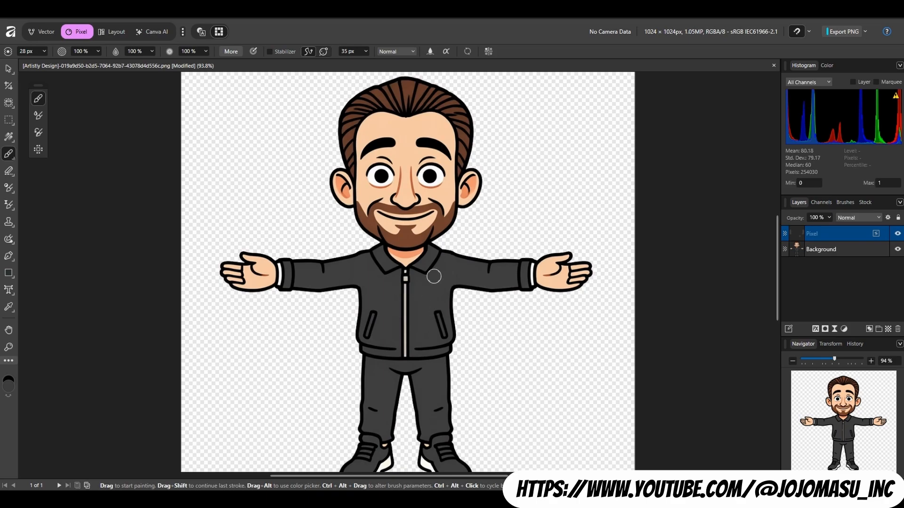
right_click(794, 233)
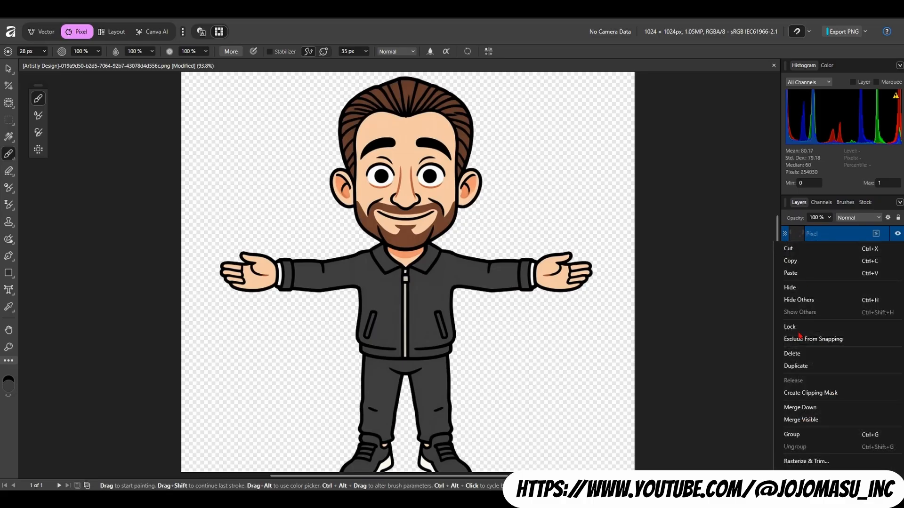
click(807, 407)
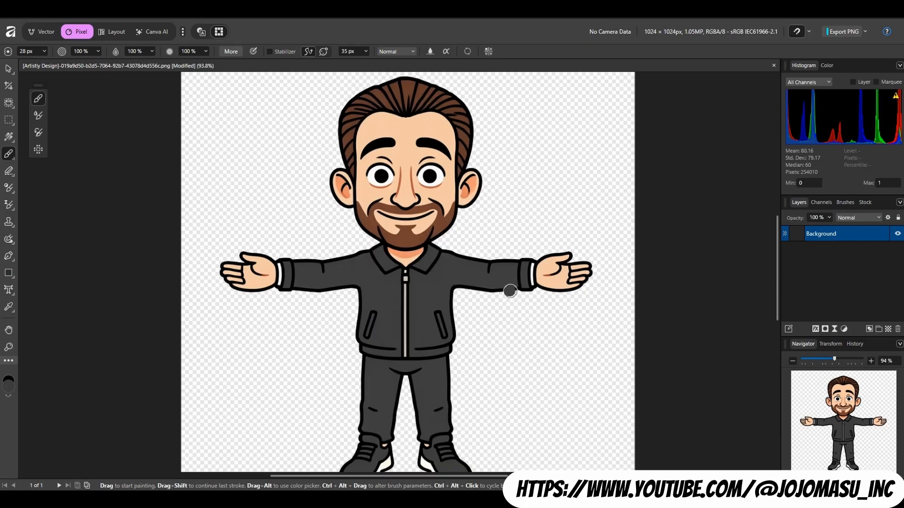
click(408, 318)
- Select the image's left arm from hand to shoulder with the 24 px Selection Brush, subtracting the torso from the selection
click(9, 104)
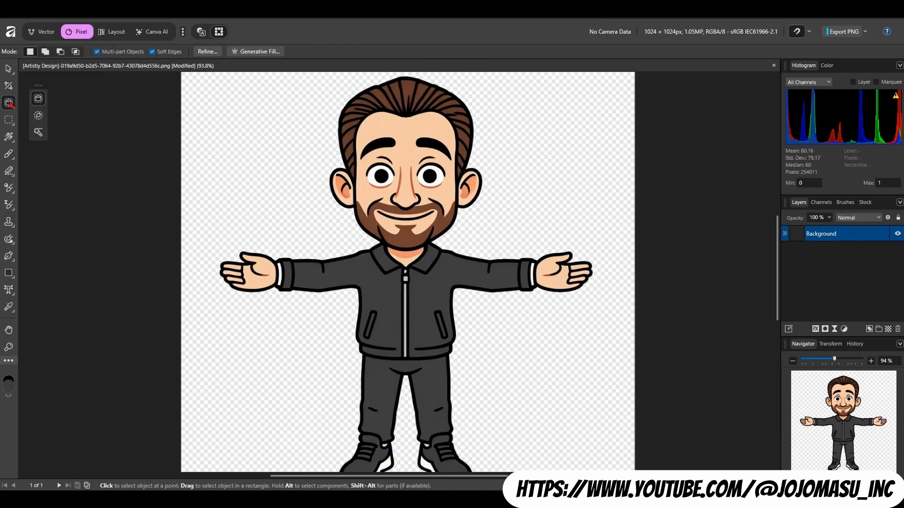
click(38, 116)
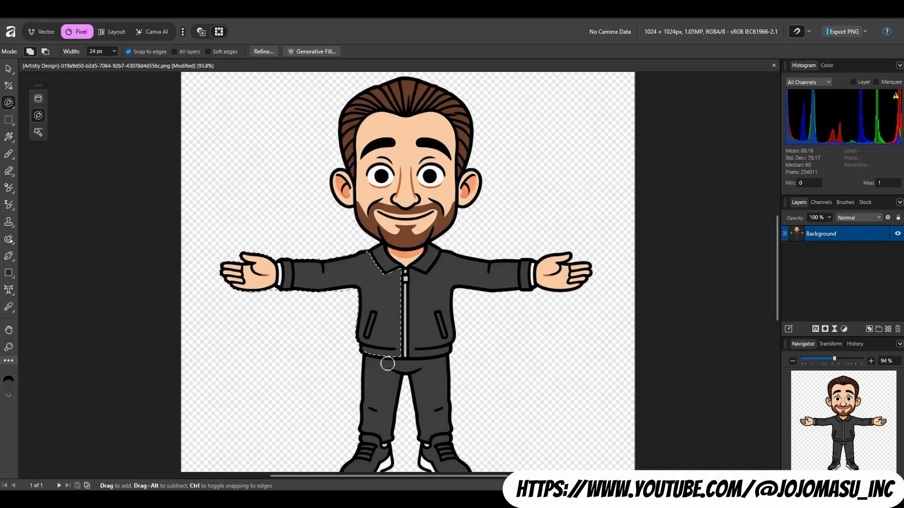
mouse_move(385, 349)
mouse_down()
mouse_move(416, 342)
mouse_move(374, 346)
mouse_up()
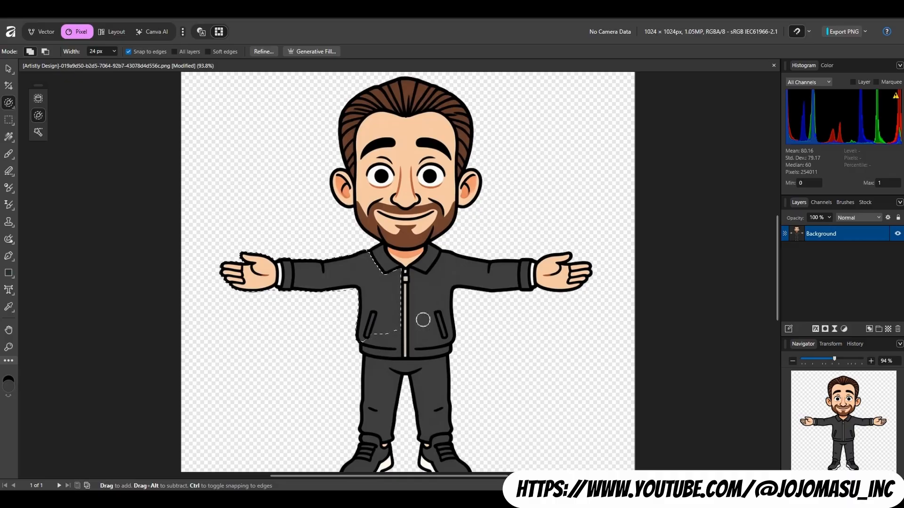
mouse_move(422, 320)
mouse_down()
mouse_move(344, 350)
mouse_move(402, 315)
mouse_move(374, 316)
mouse_move(351, 302)
mouse_up()
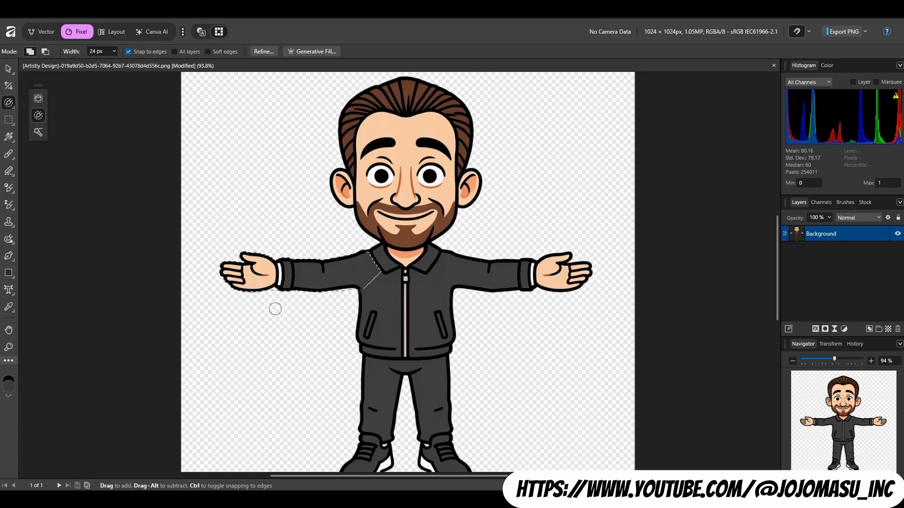
- Duplicate the selected arm onto its own layer, hide the original Background layer and deselect
key(ctrl+j)
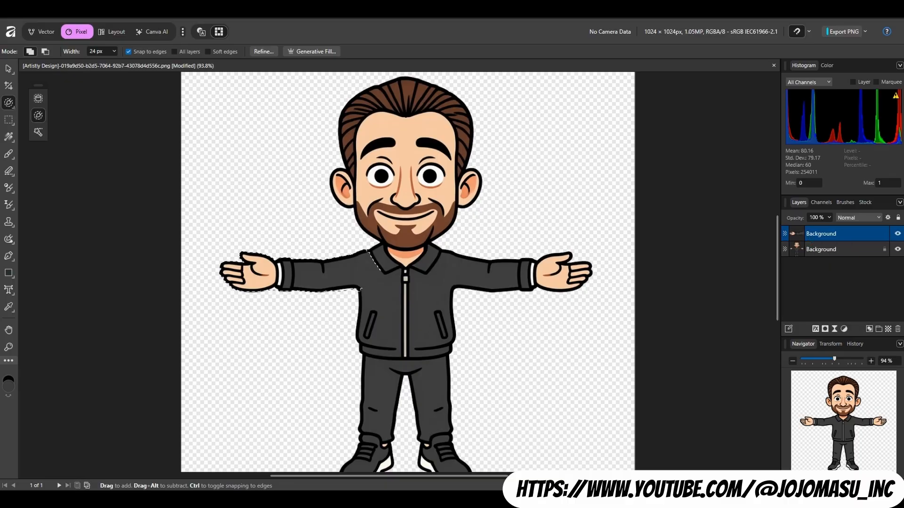
click(898, 250)
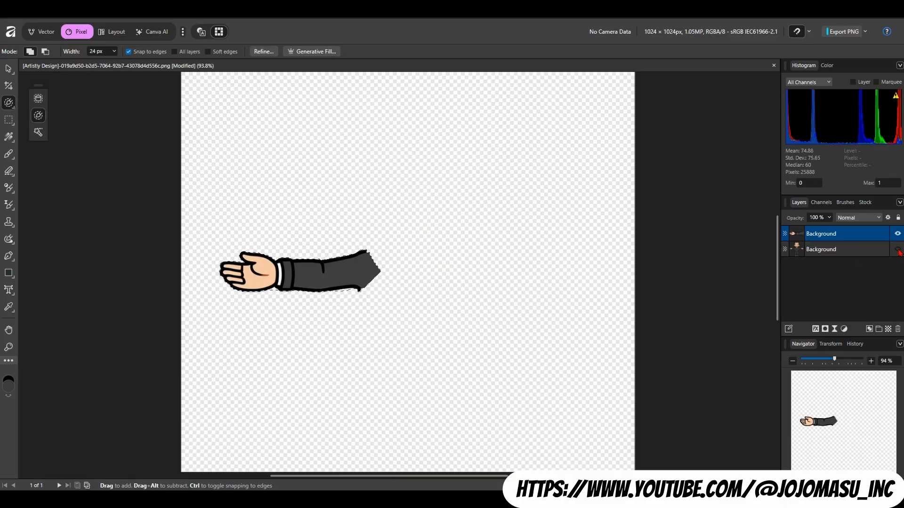
scroll(348, 299, up, 6)
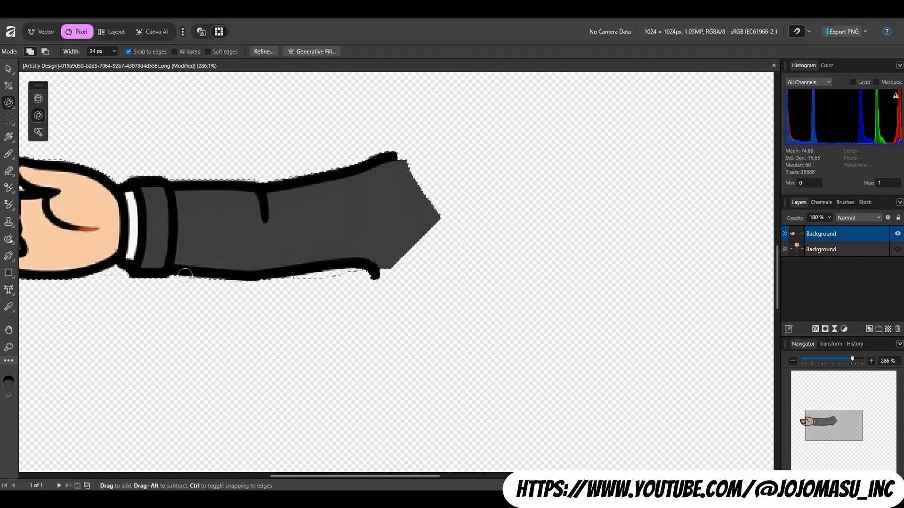
key(ctrl+d)
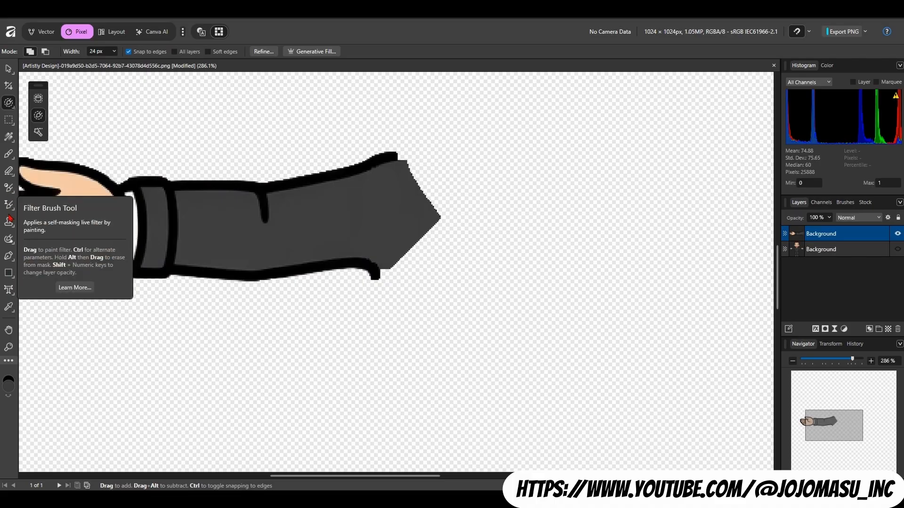
- Erase the stray black outline hanging below the underarm end of the isolated sleeve
click(8, 171)
key(bracketright)
key(bracketright)
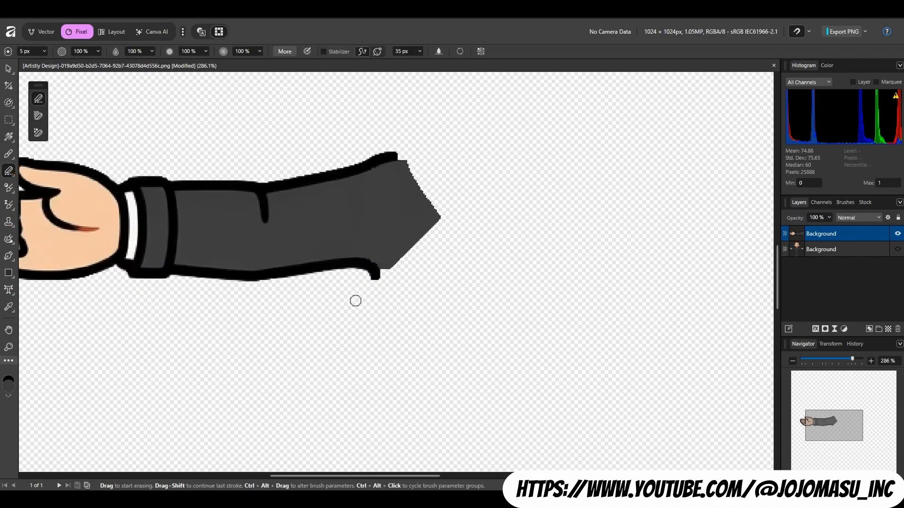
key(bracketright)
key(bracketright)
key(bracketright)
key(bracketright)
key(bracketright)
key(bracketright)
key(bracketright)
key(bracketright)
key(bracketright)
key(bracketright)
drag(350, 275, 393, 277)
- Round off the sleeve's shoulder end with a dark grey dab from an 85 px paint brush
click(9, 154)
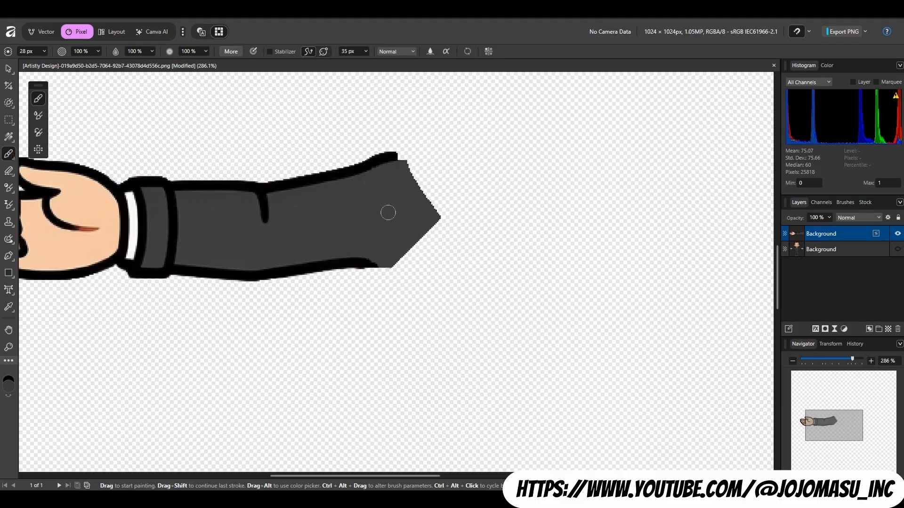
key(bracketright)
key(bracketright)
key(bracketright)
key(bracketright)
key(bracketright)
key(bracketright)
key(bracketright)
key(bracketright)
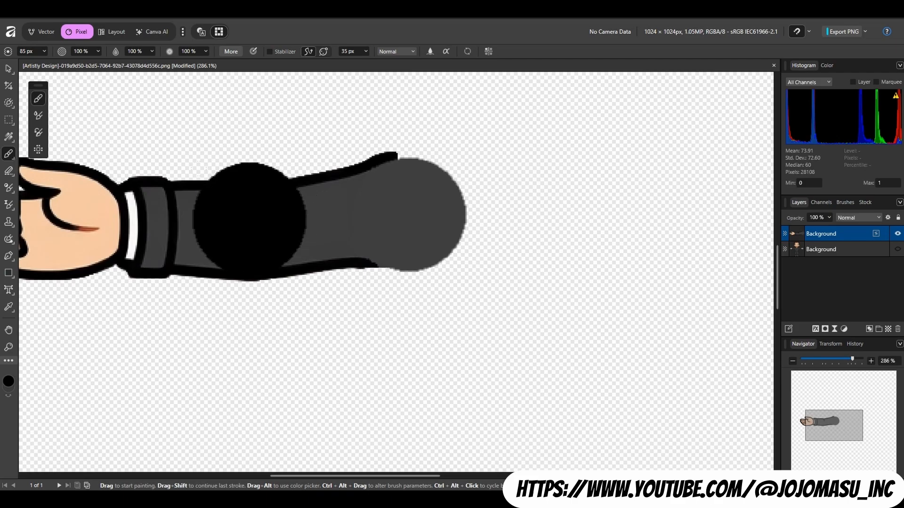
- Extend the sleeve's upper black outline onto the rounded shoulder with the paint brush reduced to 7 px
key(bracketleft)
key(bracketleft)
key(bracketleft)
key(bracketleft)
key(bracketleft)
key(bracketleft)
key(bracketleft)
key(bracketleft)
key(bracketleft)
key(bracketleft)
key(bracketleft)
key(bracketleft)
key(bracketleft)
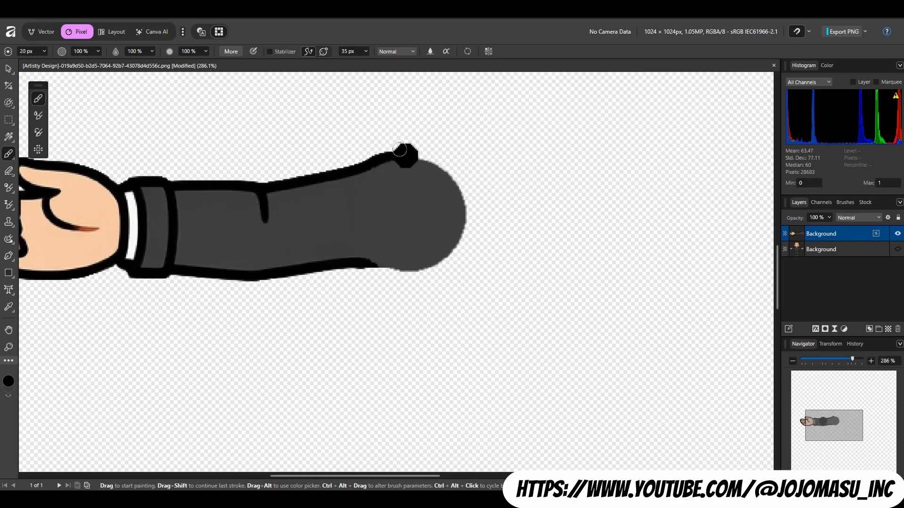
key(bracketleft)
key(bracketleft)
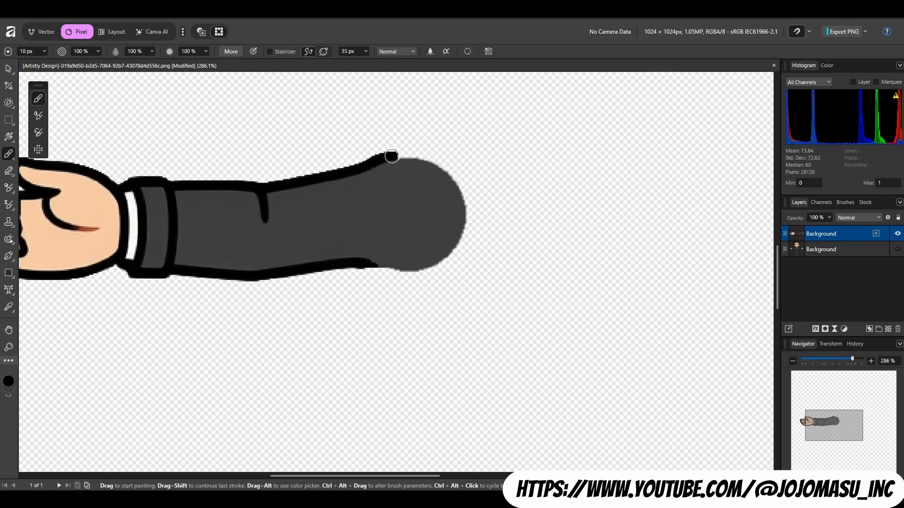
click(392, 156)
key(bracketleft)
key(bracketleft)
key(bracketleft)
click(412, 156)
drag(413, 157, 432, 159)
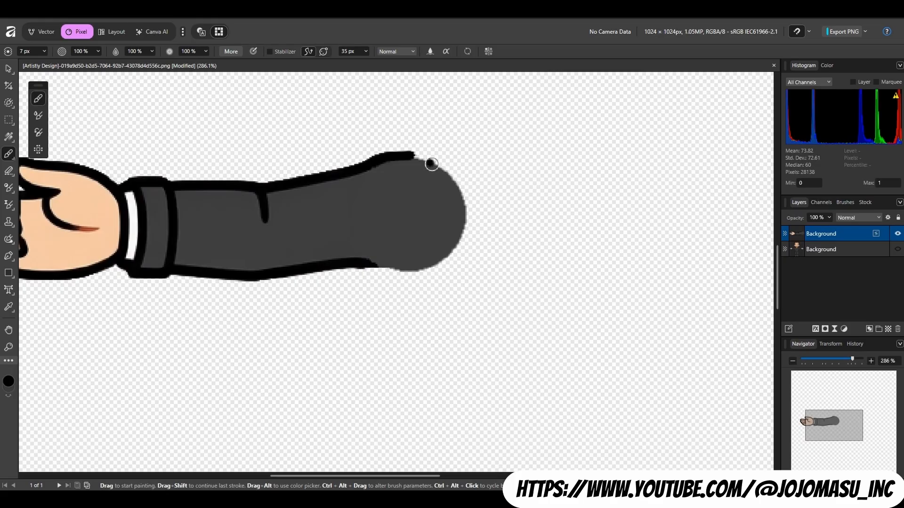
- Continue the 7 px black outline in connected straight segments around the shoulder's curve down to the underarm
click(446, 162)
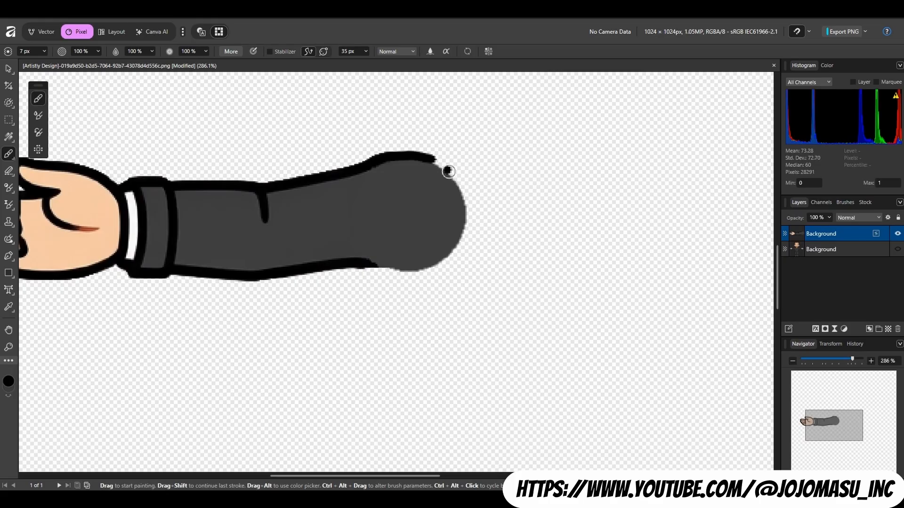
shift+click(447, 169)
shift+click(464, 189)
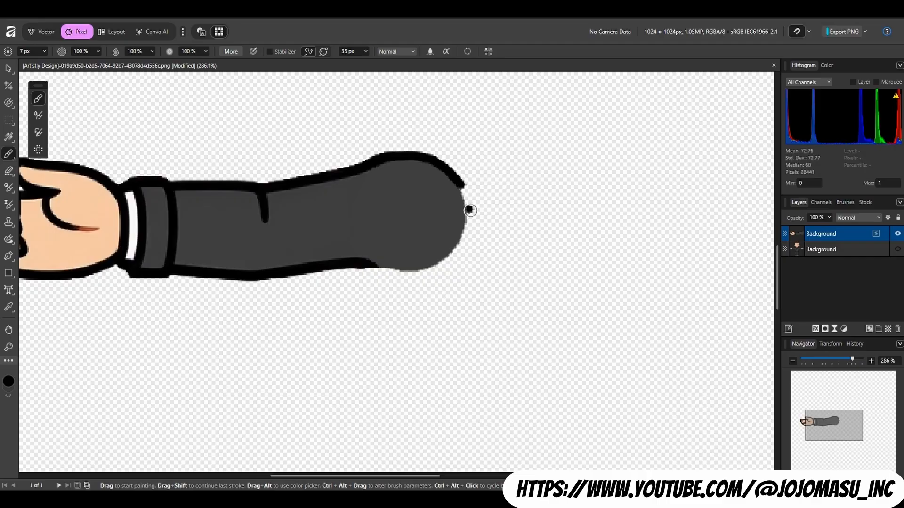
shift+click(469, 209)
shift+click(468, 231)
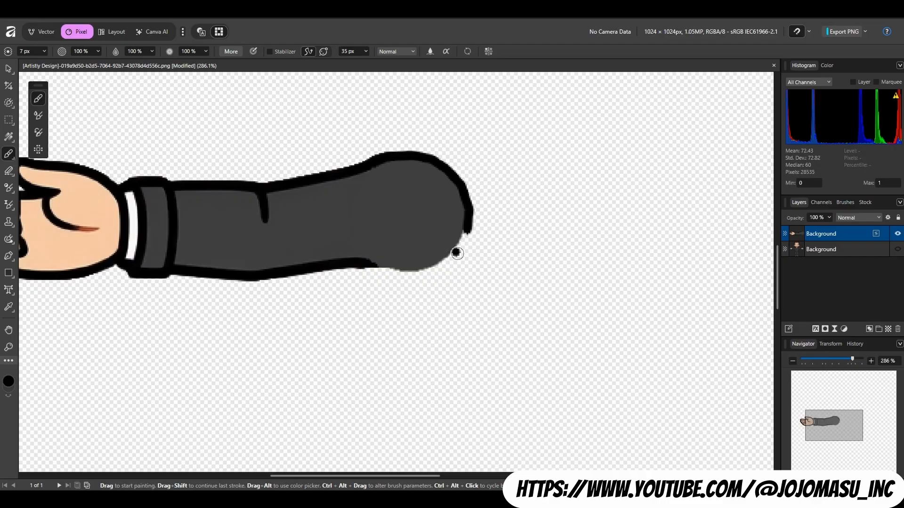
shift+click(455, 254)
shift+click(441, 267)
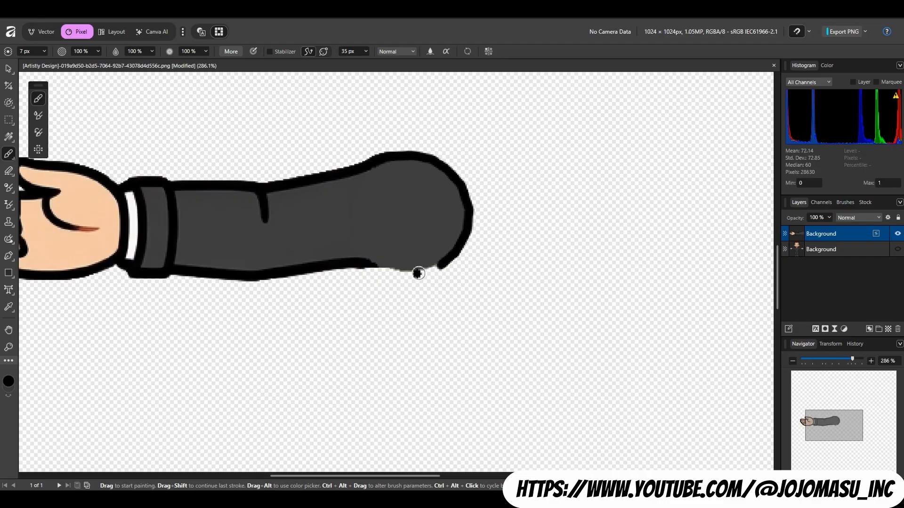
shift+click(390, 269)
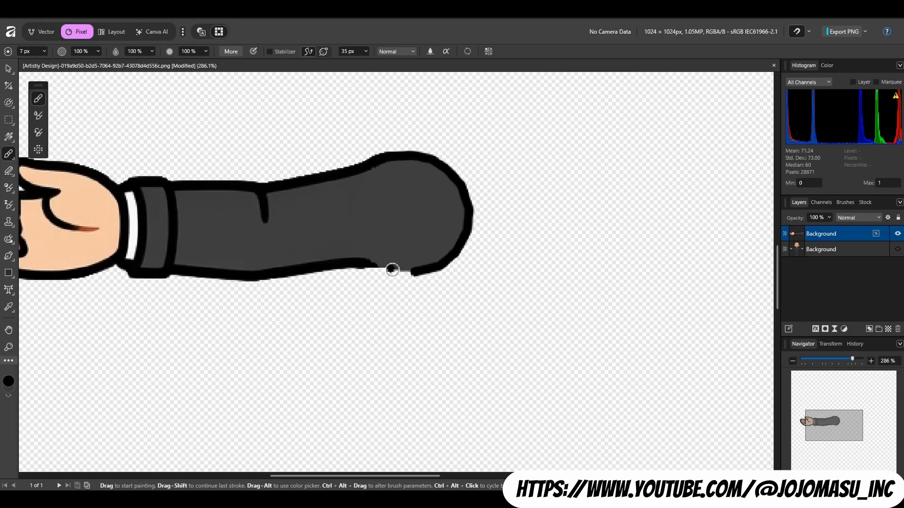
- Close the remaining gap in the sleeve's underarm outline with a straight 7 px black brush segment
shift+click(368, 267)
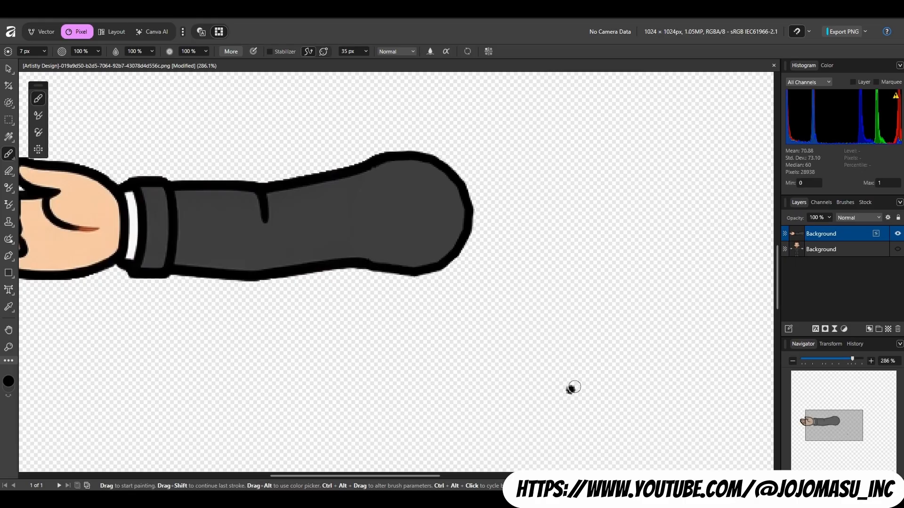
scroll(592, 294, down, 5)
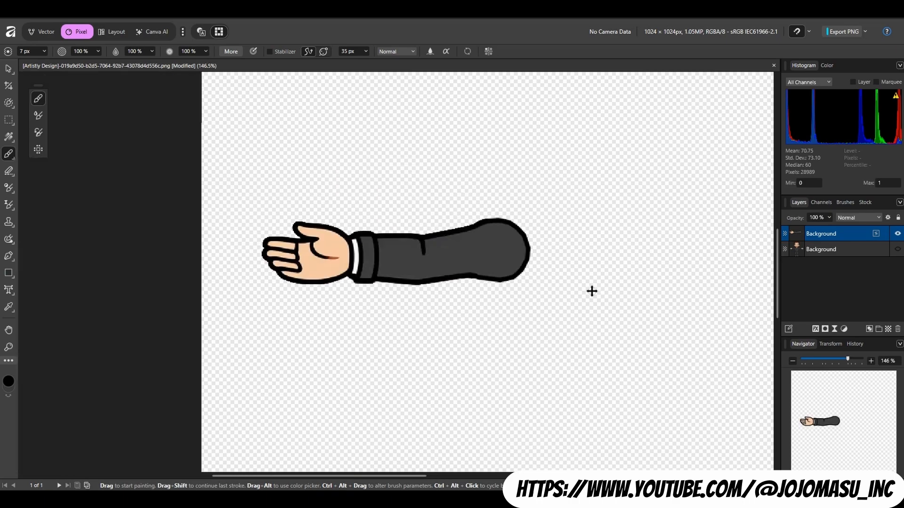
click(732, 347)
click(302, 246)
key(ctrl+z)
- Convert the isolated arm to vector shapes with Image Trace at 57% edge threshold and 38% curve fitting tolerance
click(137, 17)
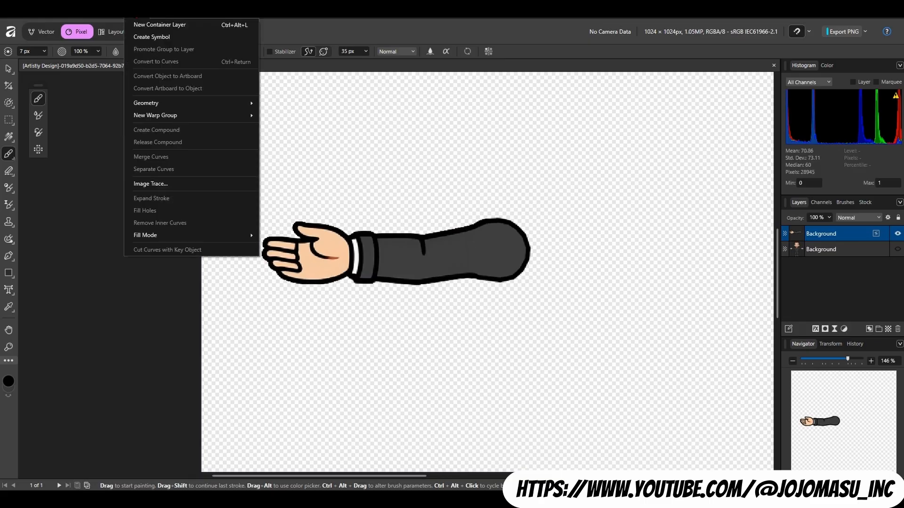
click(147, 183)
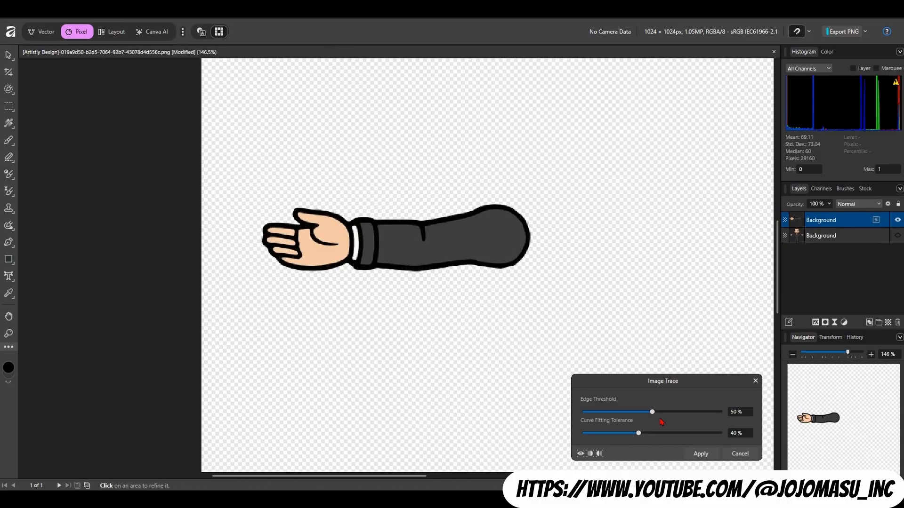
drag(655, 415, 725, 420)
mouse_move(639, 434)
mouse_down()
mouse_move(732, 434)
mouse_move(644, 436)
mouse_up()
mouse_move(720, 416)
mouse_down()
mouse_move(663, 418)
mouse_move(636, 434)
mouse_up()
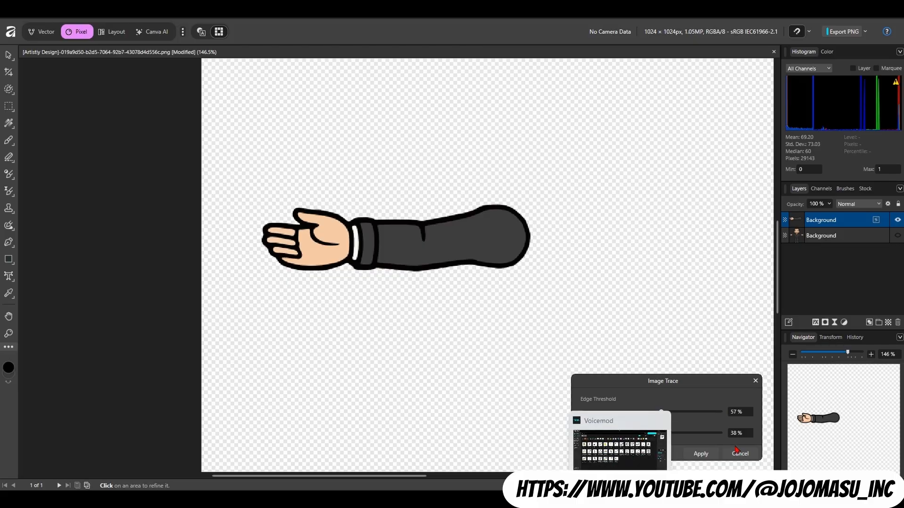
click(702, 454)
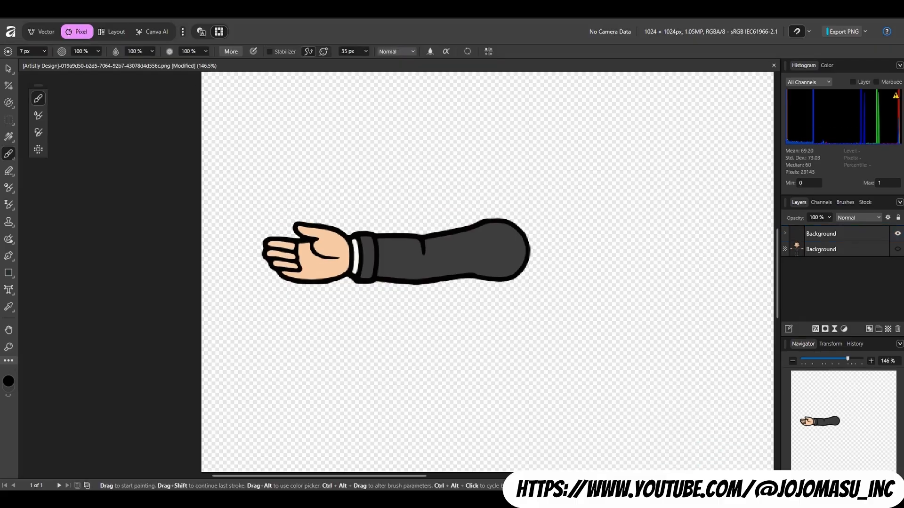
- Examine the traced arm group's curves and the nodes of the palm, grey sleeve and black silhouette in the Vector workspace
click(787, 234)
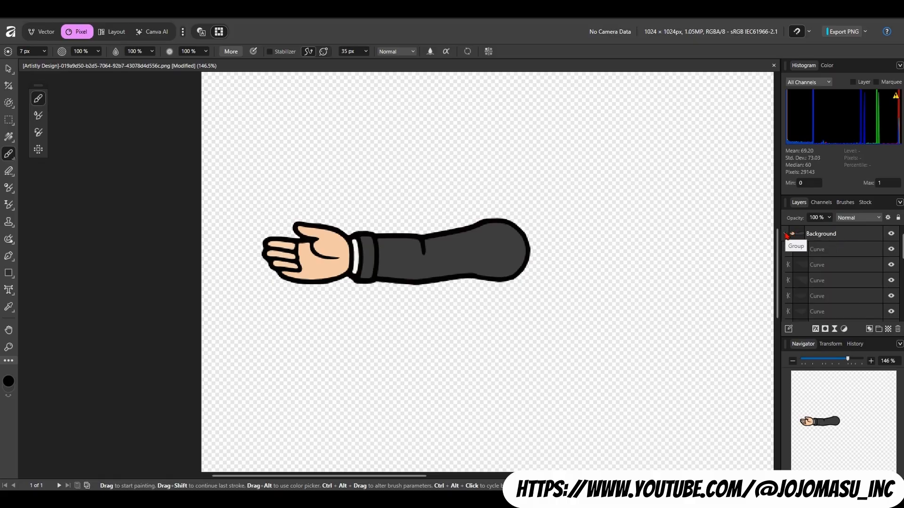
scroll(840, 263, down, 3)
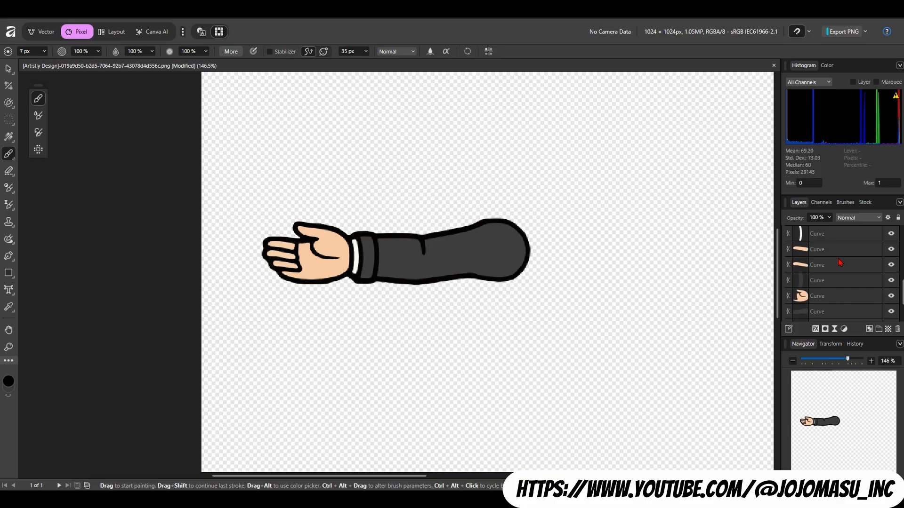
scroll(840, 281, up, 3)
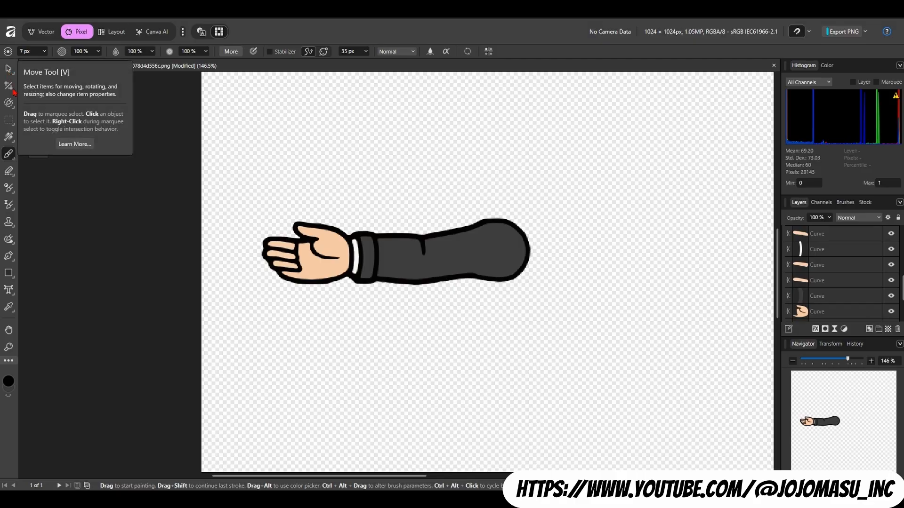
click(46, 34)
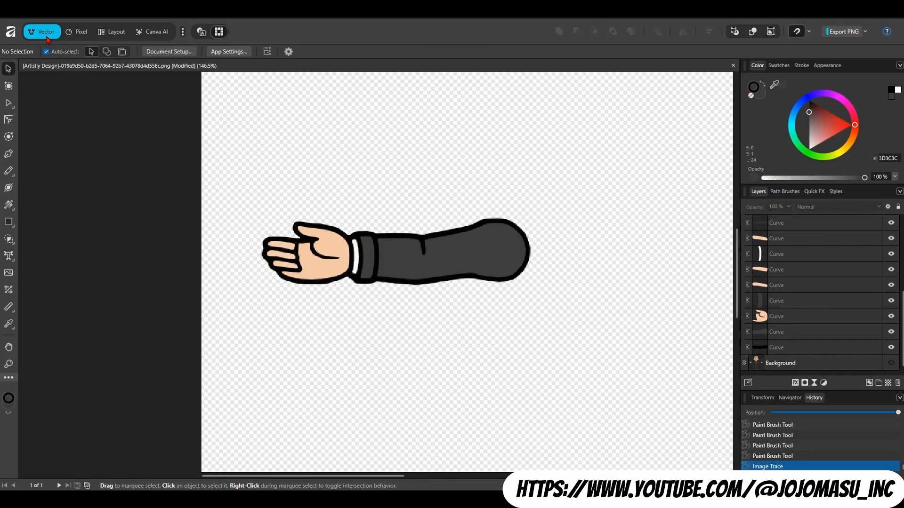
click(9, 105)
click(330, 273)
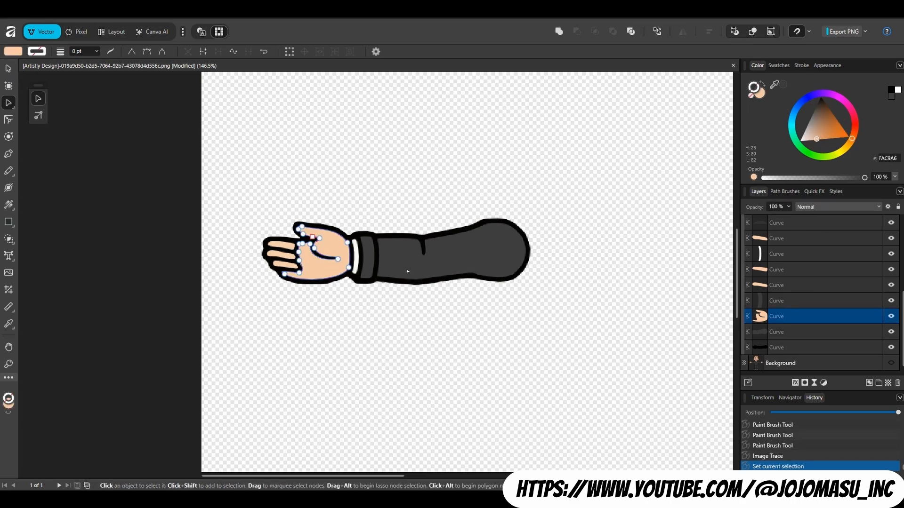
click(433, 269)
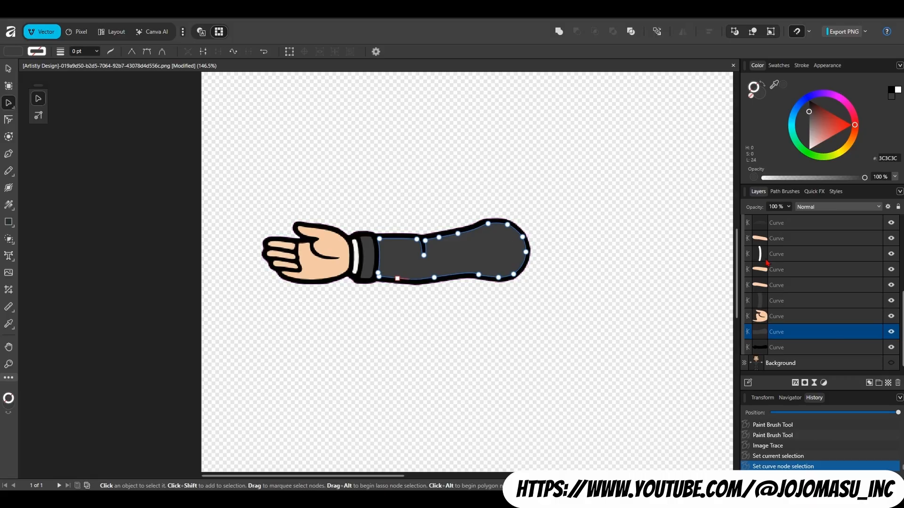
click(439, 231)
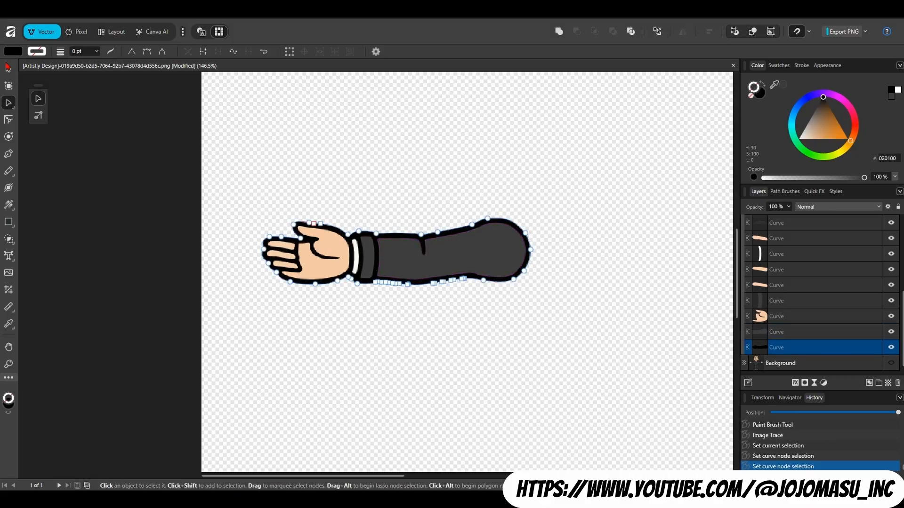
- Move the black silhouette curve down below the arm's coloured shapes and undo the move
click(8, 69)
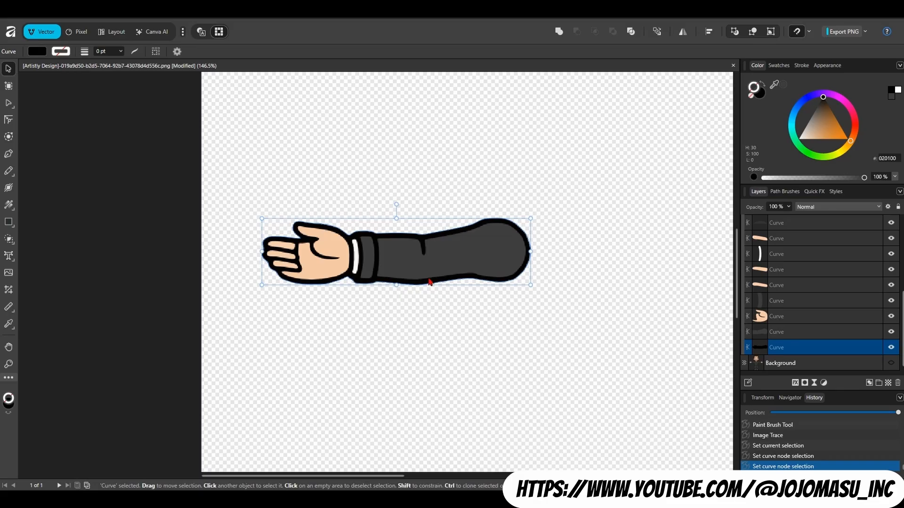
drag(426, 281, 423, 352)
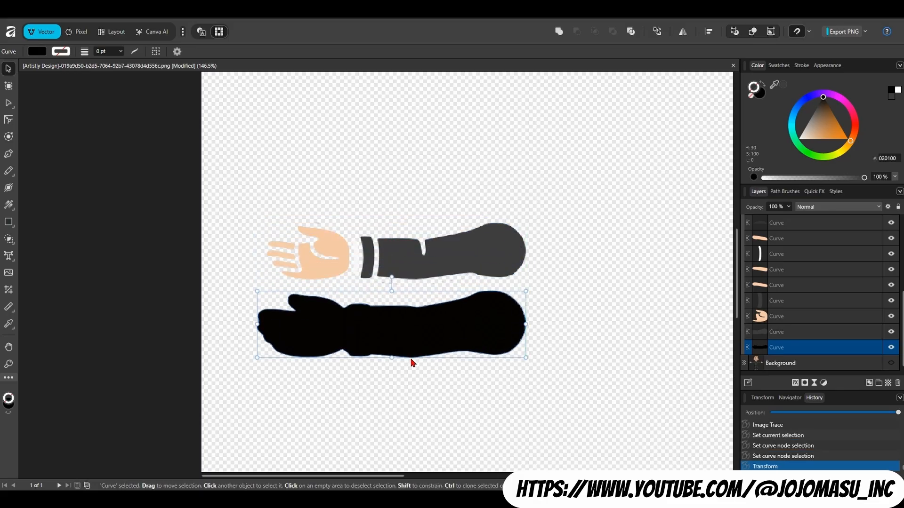
key(ctrl+z)
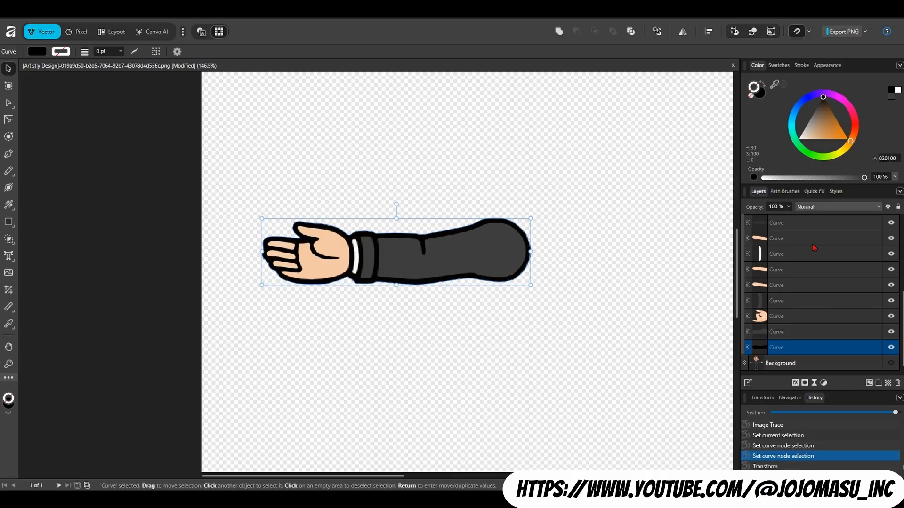
- Show the full character layer and place the collapsed traced arm group beneath it in the layer order
scroll(829, 263, down, 3)
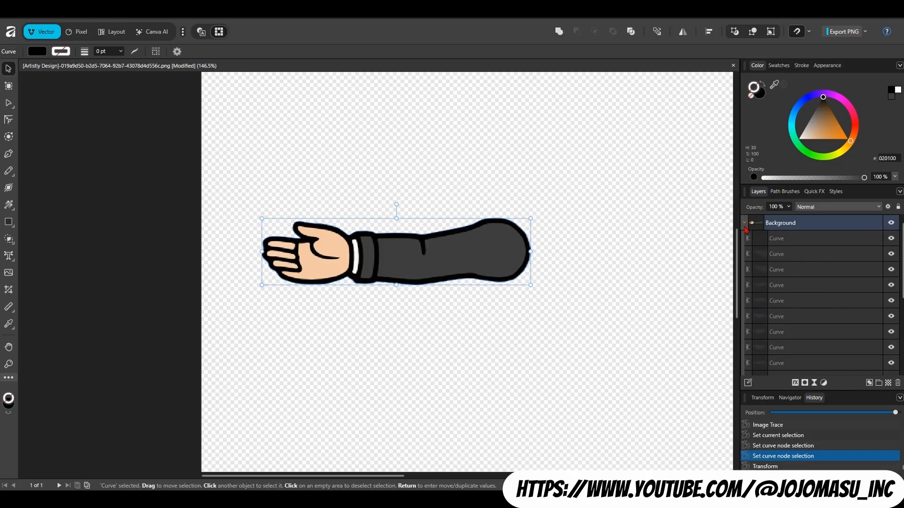
click(744, 224)
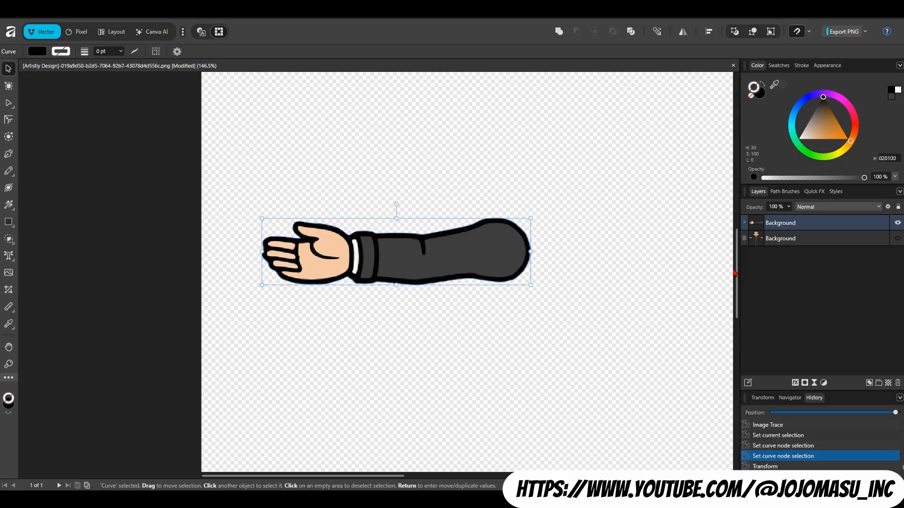
key(ctrl+0)
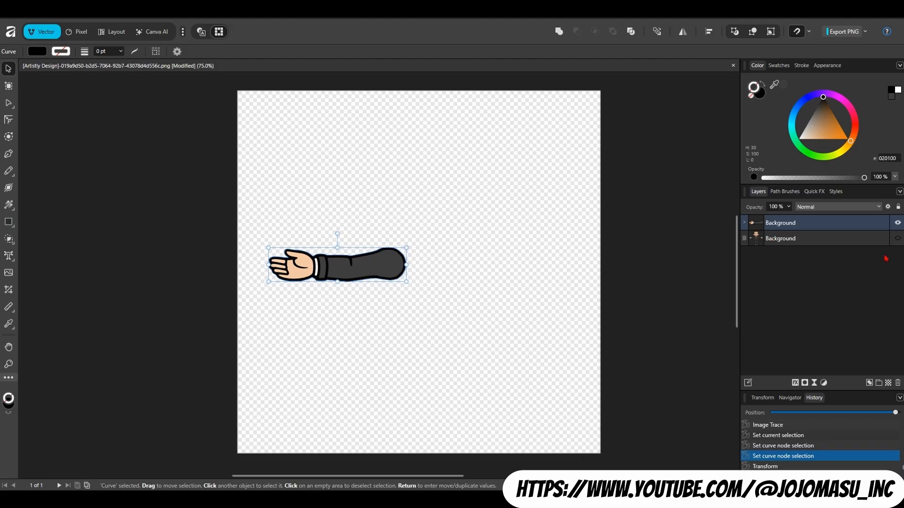
click(897, 240)
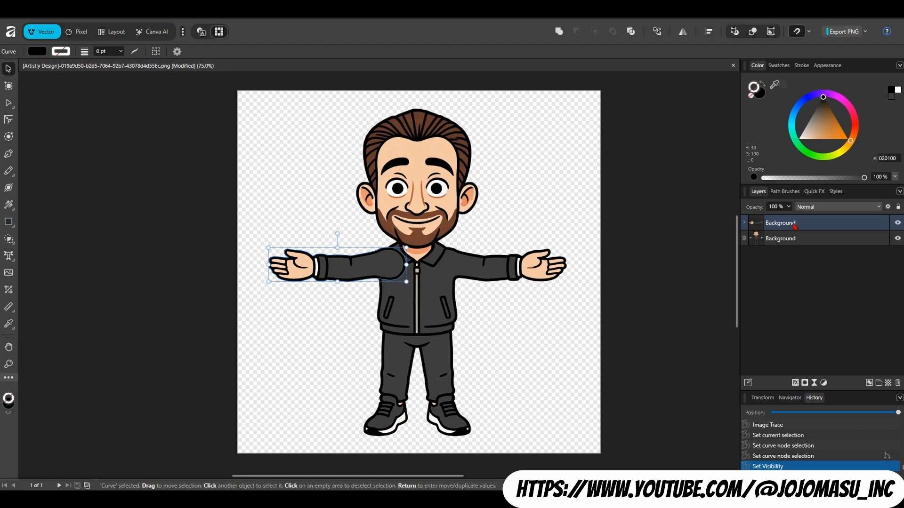
drag(794, 227, 795, 253)
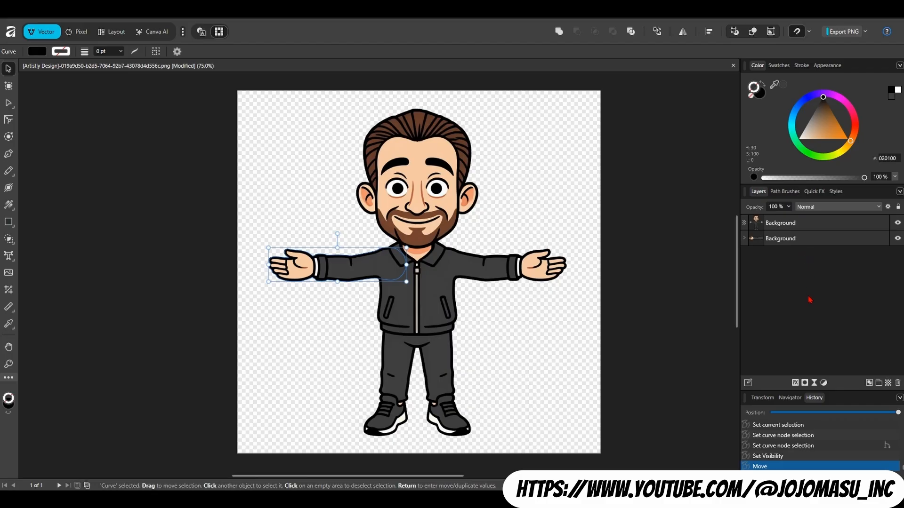
click(527, 375)
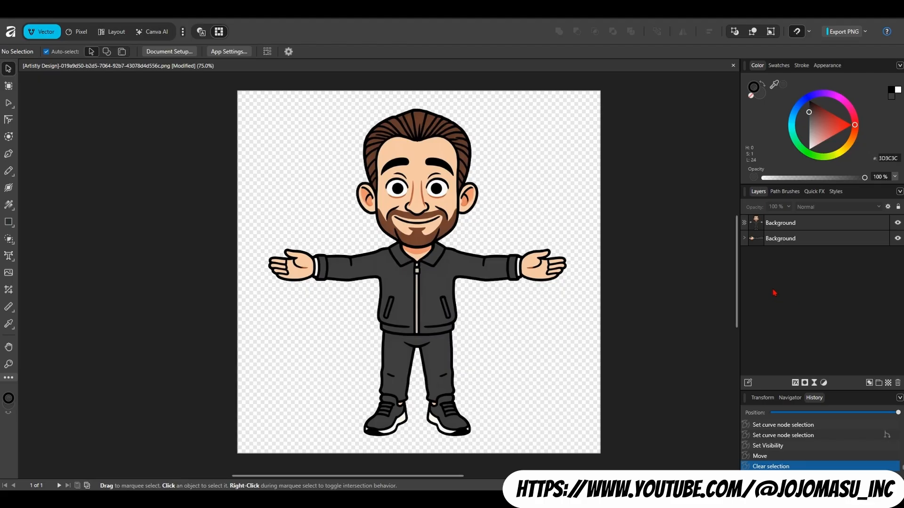
- Place a horizontally flipped duplicate of the traced arm group over the character's opposite arm
click(761, 242)
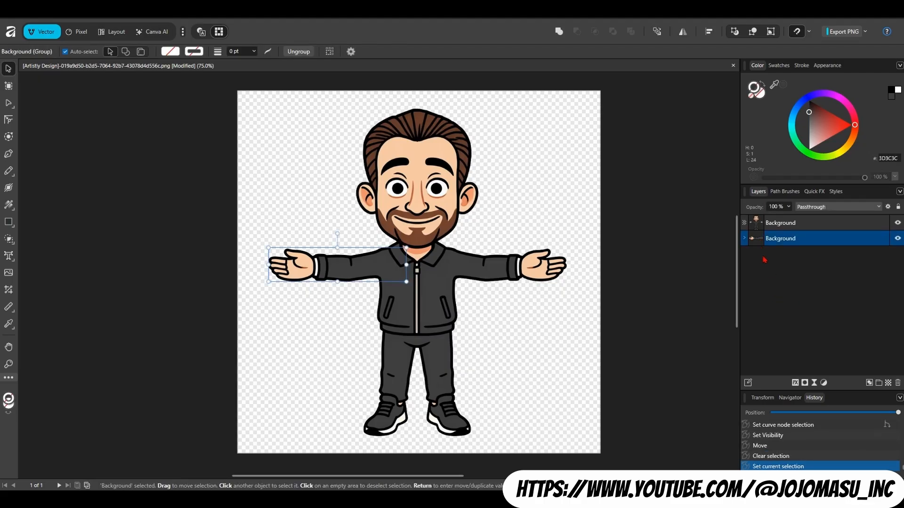
key(ctrl+j)
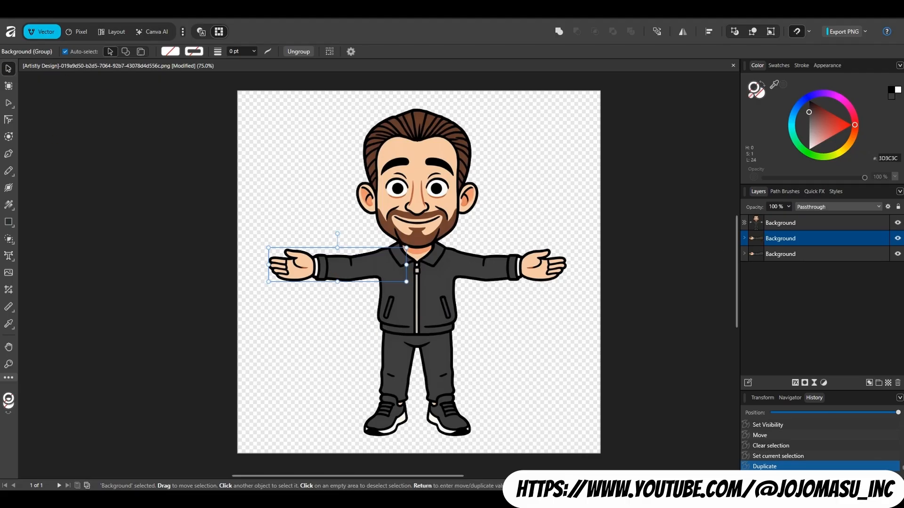
right_click(349, 273)
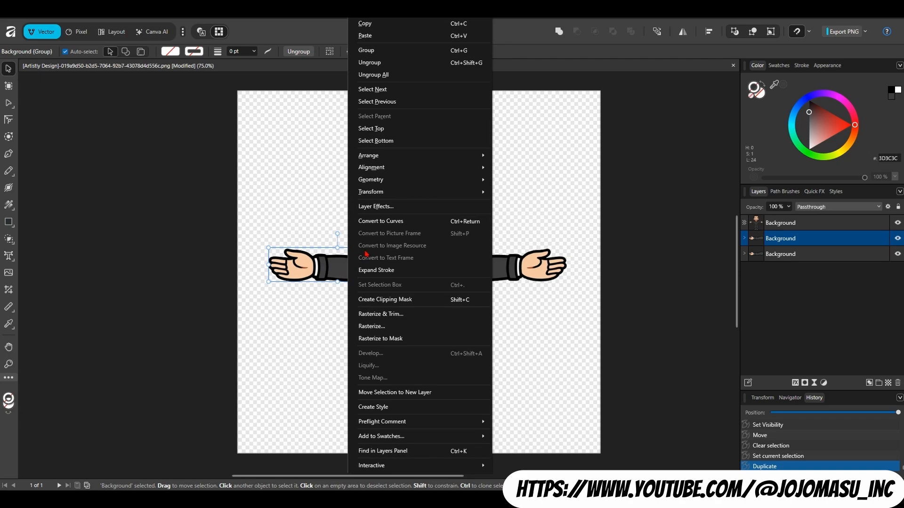
mouse_move(382, 193)
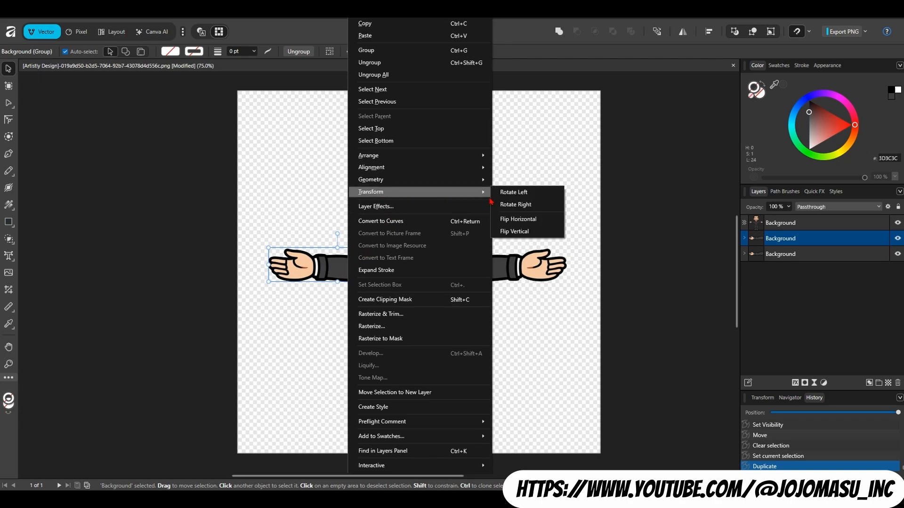
click(516, 219)
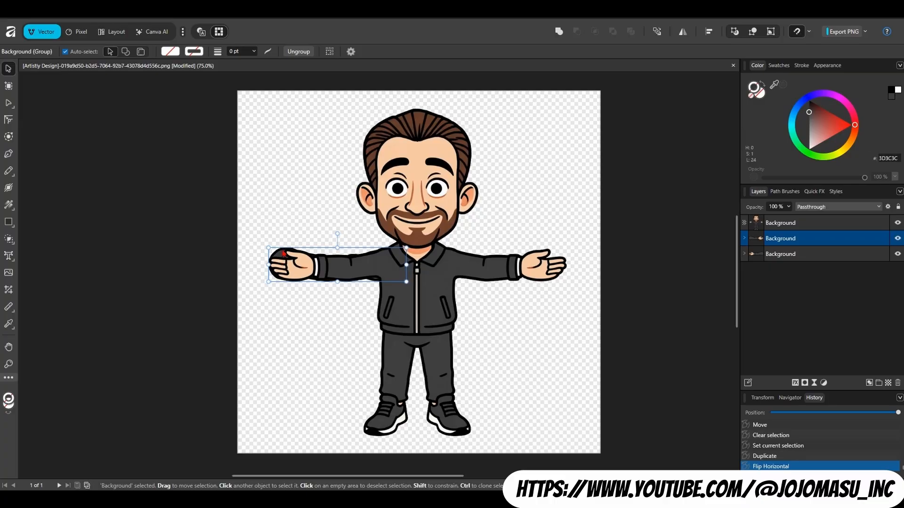
drag(281, 262, 445, 268)
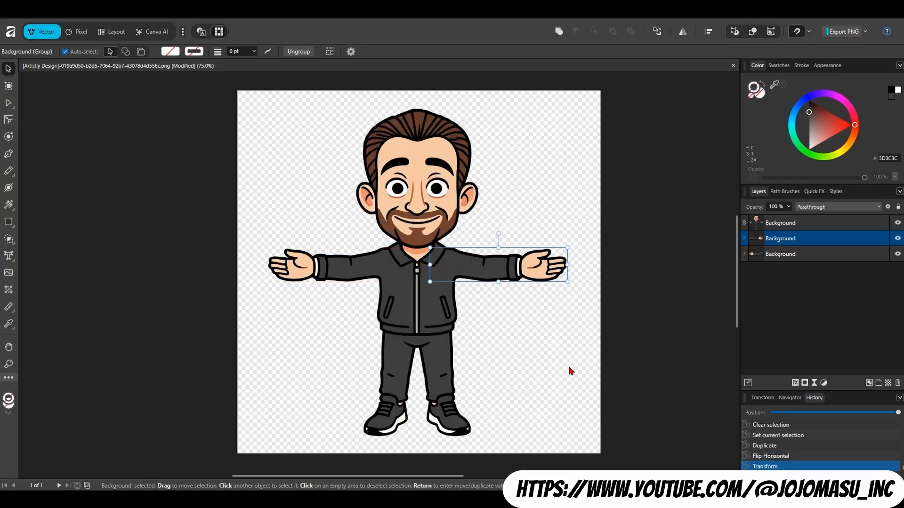
- Check the two traced arms on their own, and hide both arm groups so only the full character layer shows
click(898, 223)
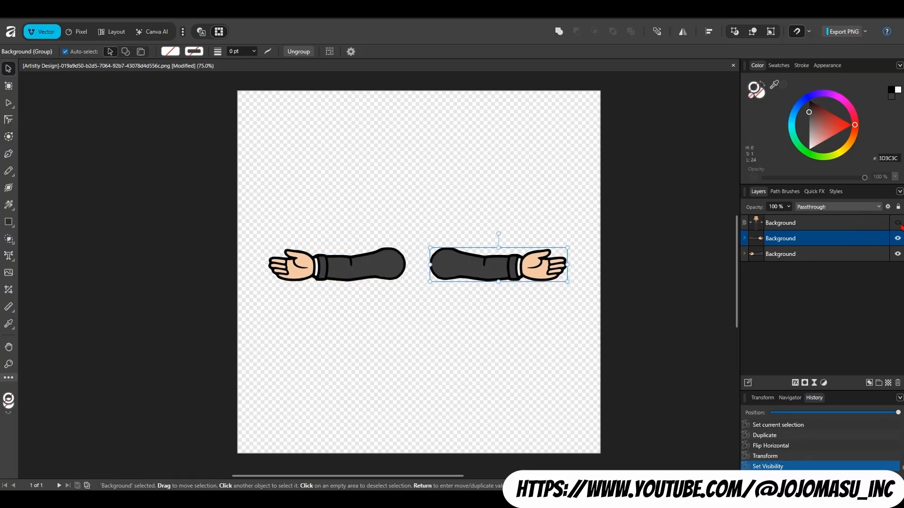
click(586, 331)
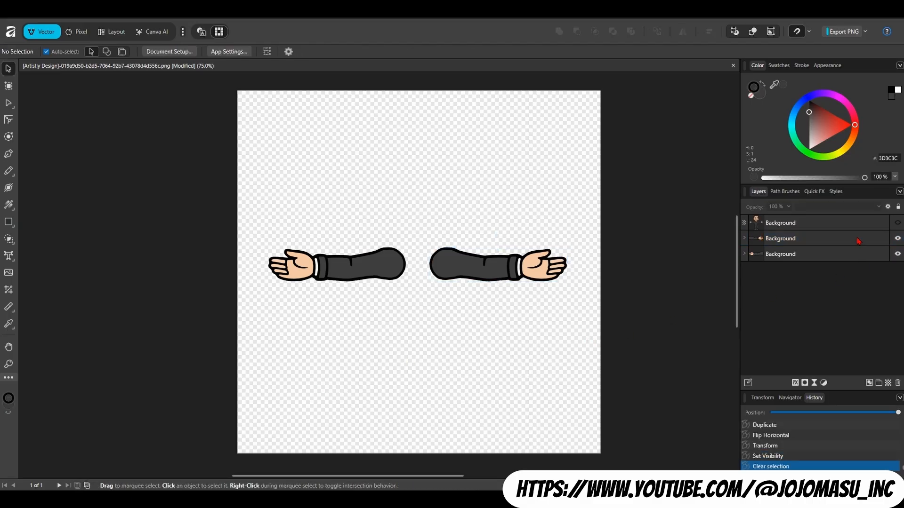
click(898, 238)
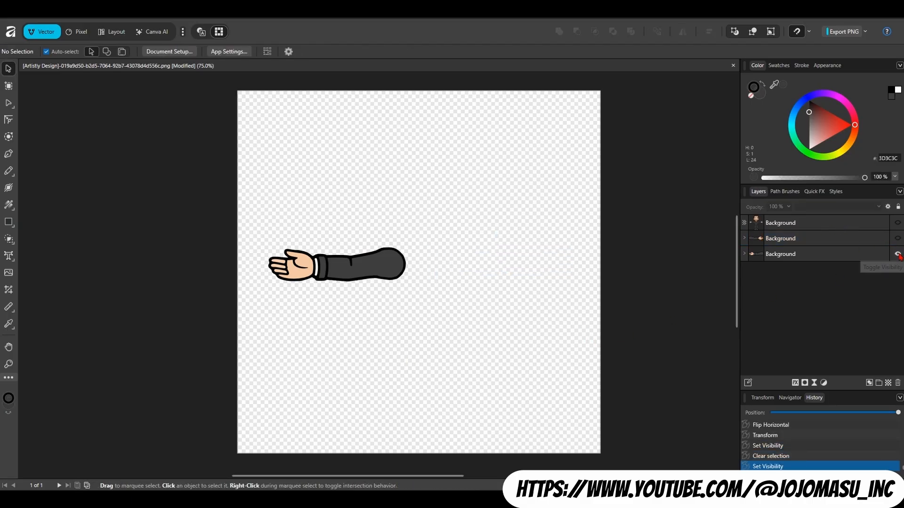
click(897, 254)
click(896, 224)
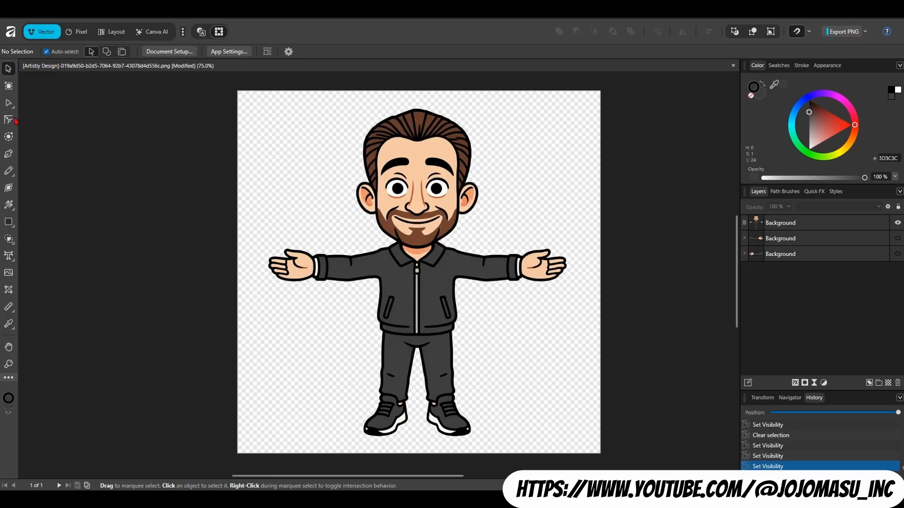
- Select the jacket torso from the collar down to the hem with the Selection Brush, leaving out the arms
click(78, 33)
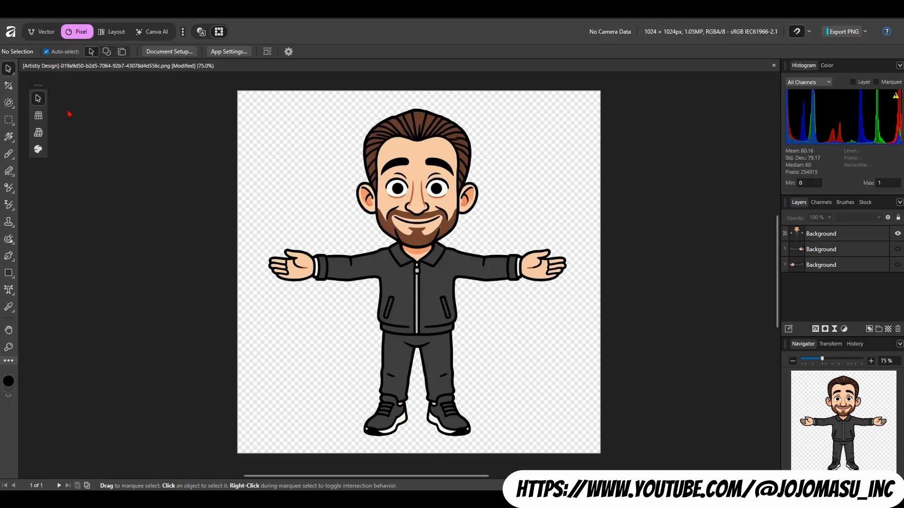
click(9, 102)
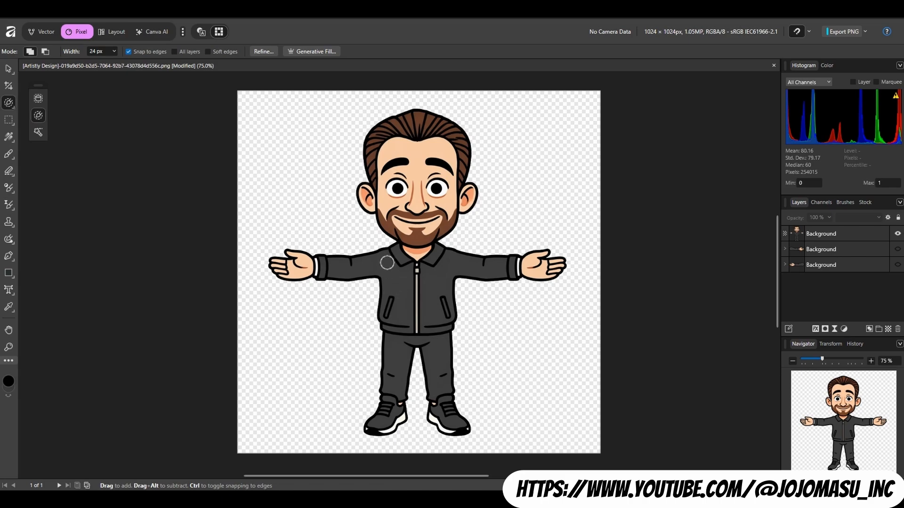
mouse_move(387, 262)
mouse_down()
mouse_move(429, 273)
mouse_move(407, 259)
mouse_move(431, 261)
mouse_up()
mouse_move(485, 276)
mouse_down()
mouse_move(528, 273)
mouse_move(456, 264)
mouse_move(448, 324)
mouse_move(393, 332)
mouse_move(389, 256)
mouse_move(396, 287)
mouse_move(424, 270)
mouse_move(404, 254)
mouse_up()
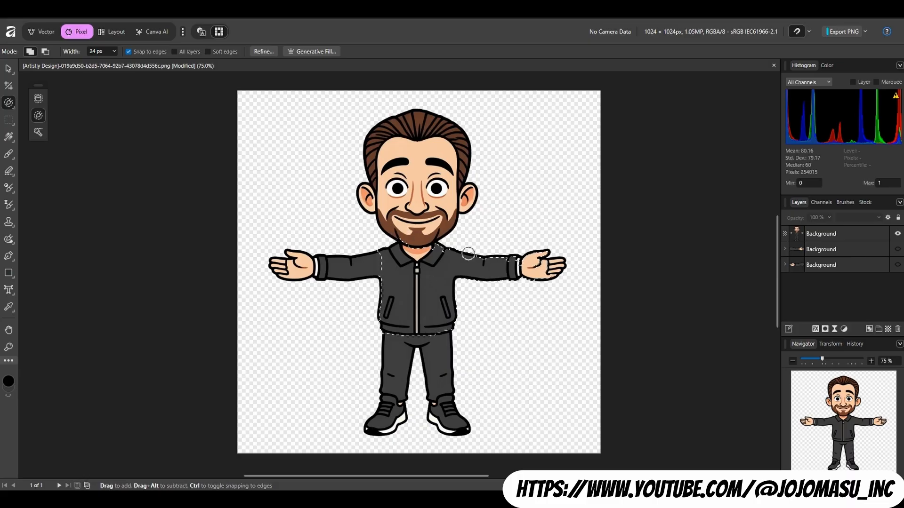
mouse_move(483, 257)
mouse_down()
mouse_move(506, 273)
mouse_move(518, 263)
mouse_move(531, 278)
mouse_up()
scroll(405, 314, up, 5)
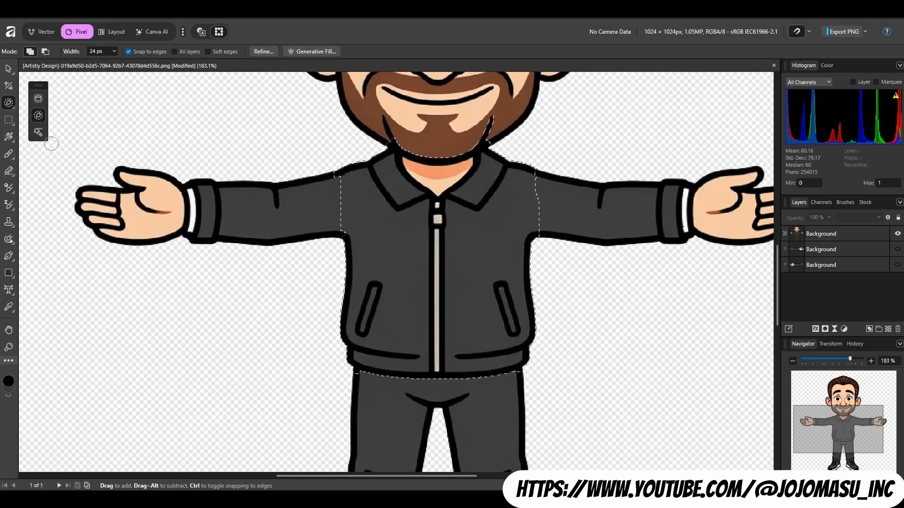
- Duplicate the selected jacket torso onto its own layer, hide the full character layer, and clear the selection
click(8, 69)
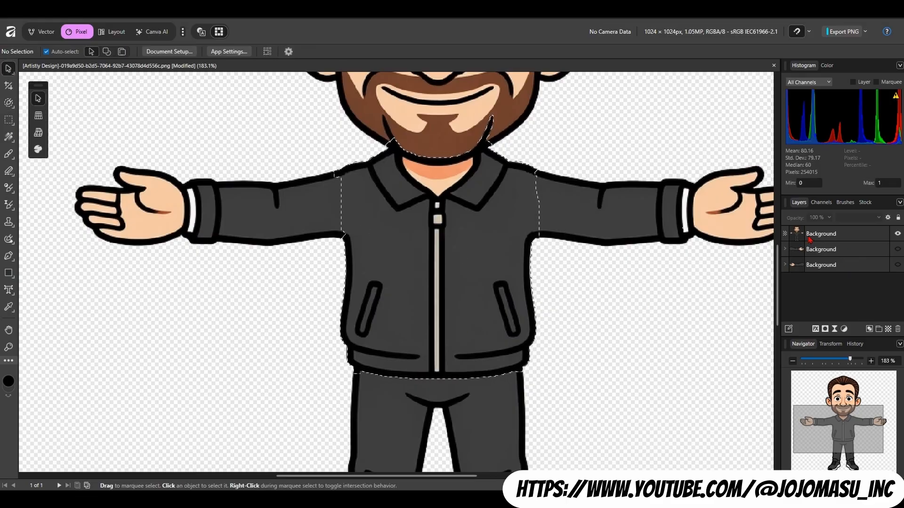
click(844, 239)
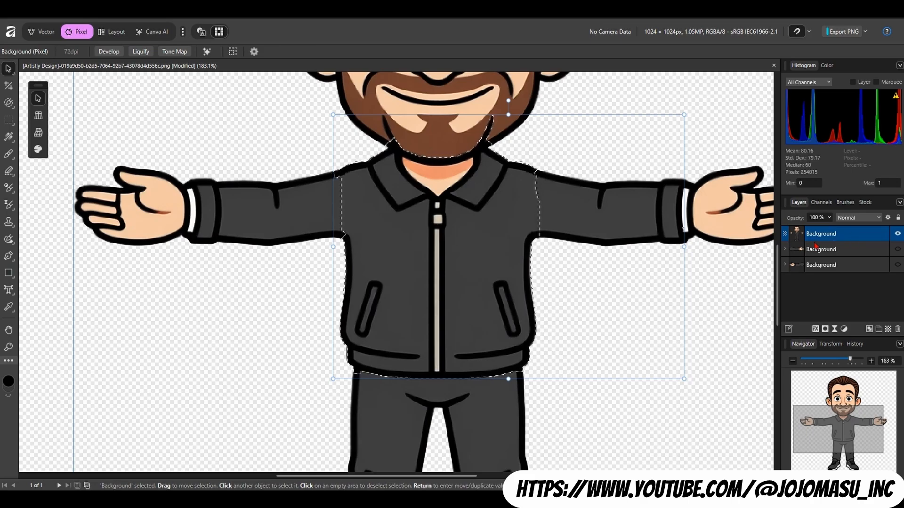
key(ctrl+j)
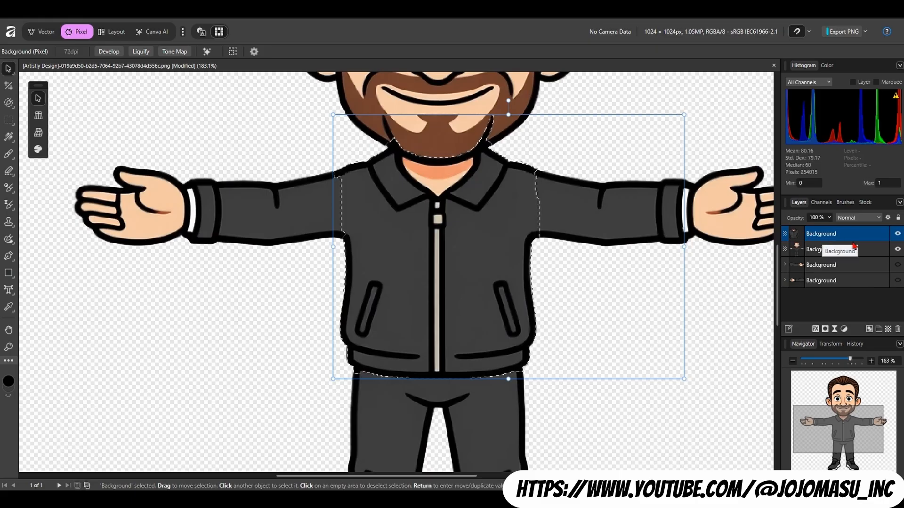
click(898, 249)
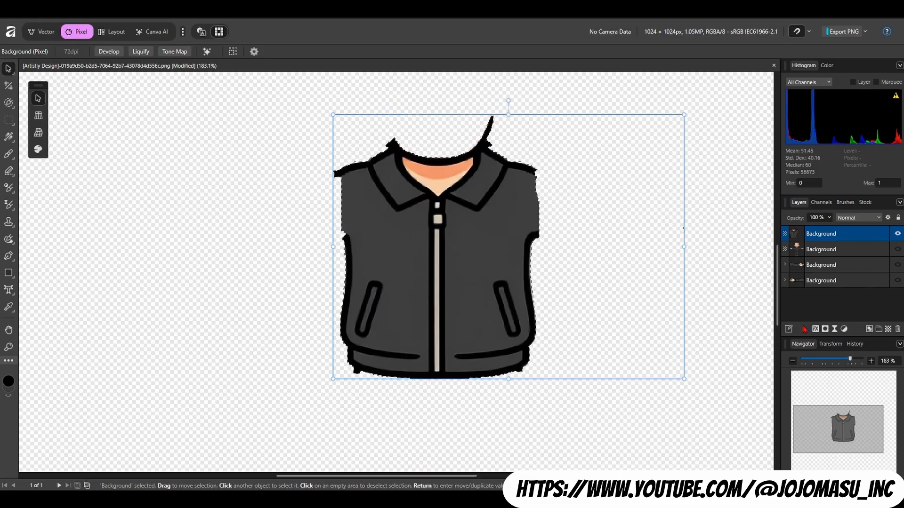
click(711, 362)
scroll(115, 178, down, 1)
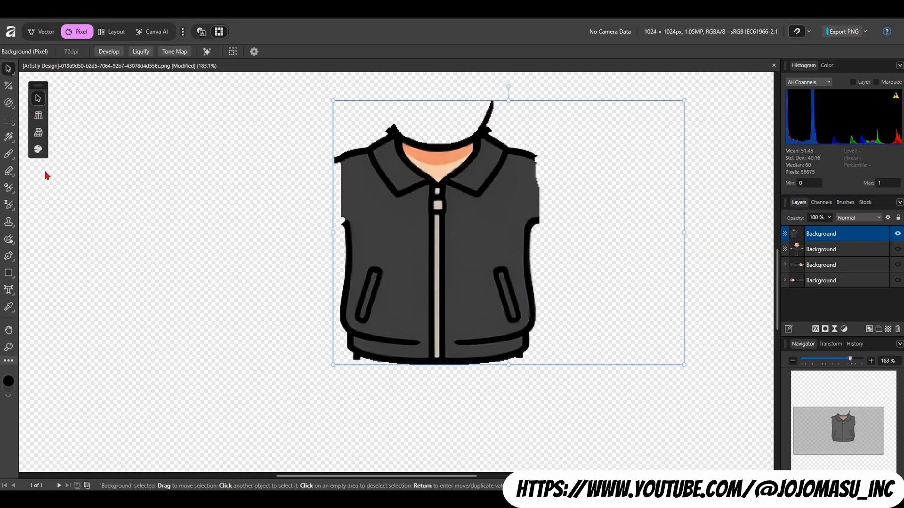
- Erase the stray pixels at both lower corners of the jacket hem and the beard fragment beside the right collar
click(9, 172)
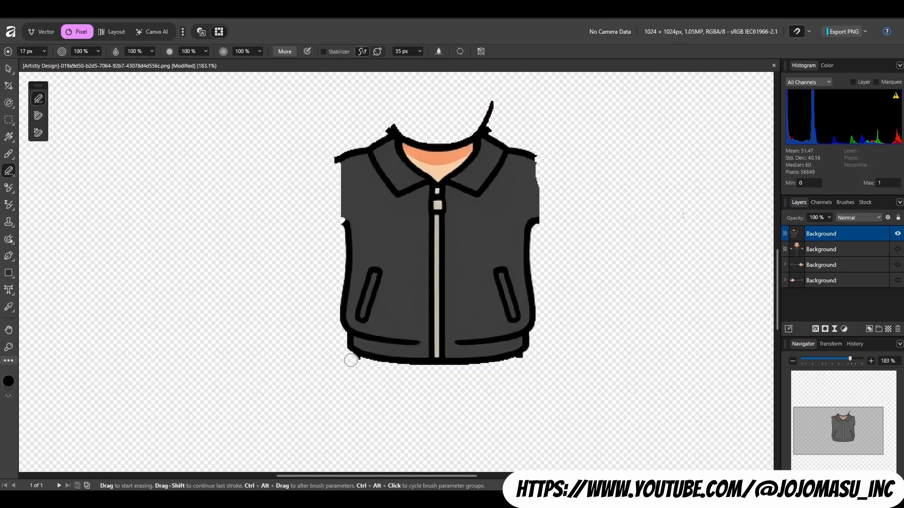
drag(352, 360, 349, 361)
drag(363, 366, 347, 359)
drag(515, 366, 513, 366)
mouse_move(527, 358)
mouse_down()
mouse_move(518, 363)
mouse_move(528, 357)
mouse_up()
mouse_move(497, 123)
mouse_down()
mouse_move(488, 109)
mouse_move(479, 123)
mouse_move(495, 98)
mouse_move(481, 111)
mouse_up()
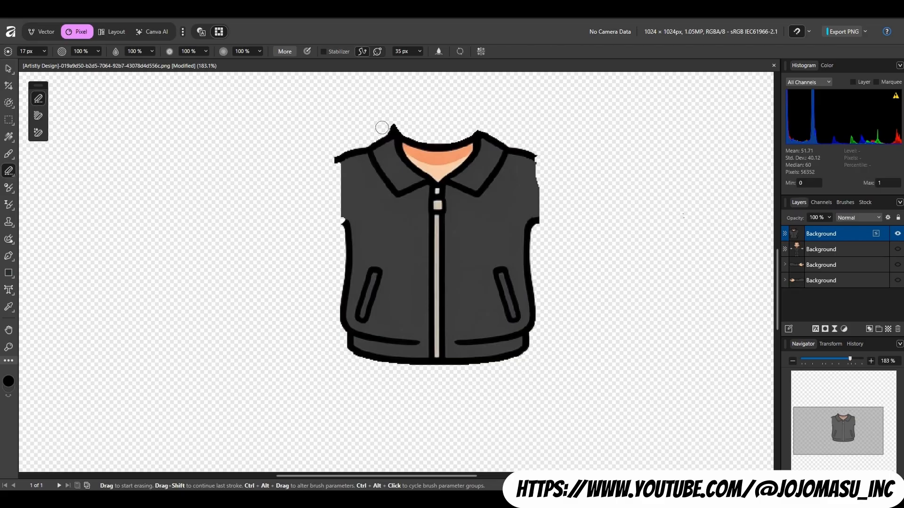
- Clean up the leftover edge pixels at the left collar tip and left shoulder, redoing the stroke that cuts wrongly
mouse_move(382, 127)
mouse_down()
mouse_move(392, 126)
mouse_move(334, 166)
mouse_move(333, 153)
mouse_move(331, 165)
mouse_move(337, 152)
mouse_up()
key(ctrl+z)
click(334, 156)
- Draw a closed four-point Pen shape across the neck opening as the inner back collar, with a 7 pt outline
click(9, 254)
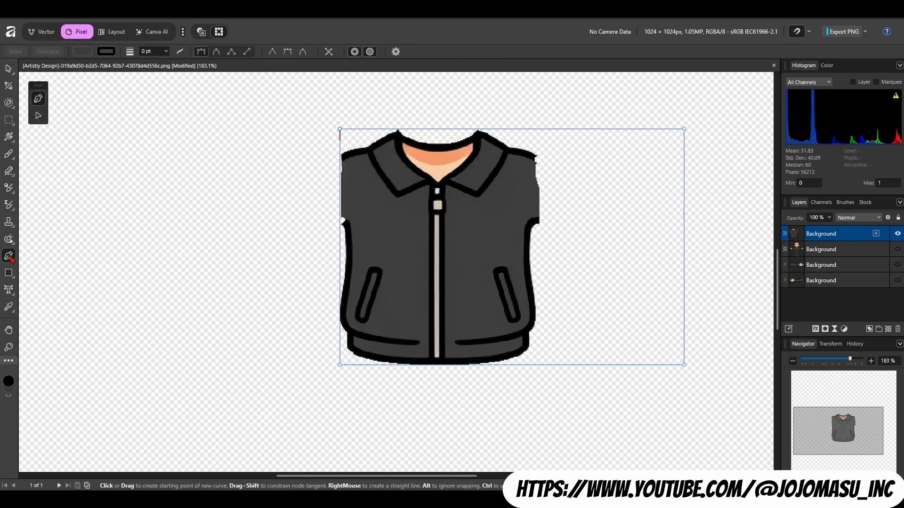
click(397, 135)
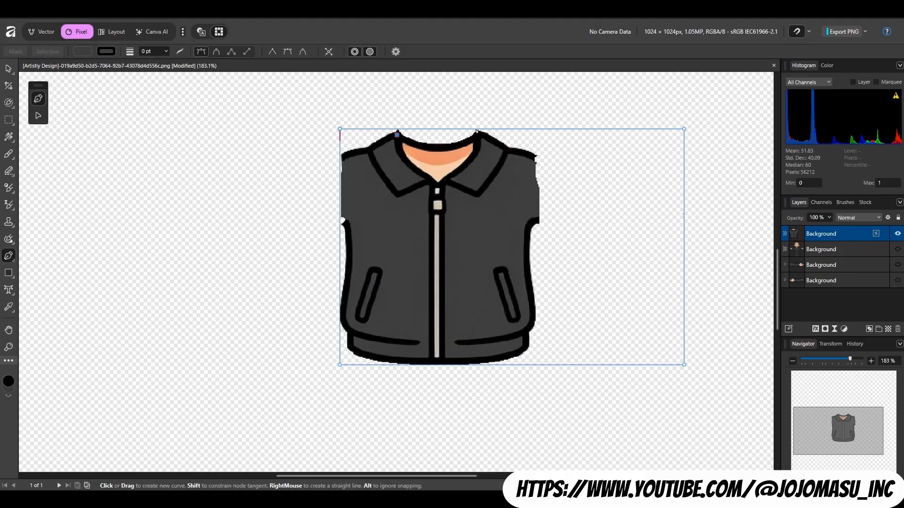
click(476, 134)
click(477, 134)
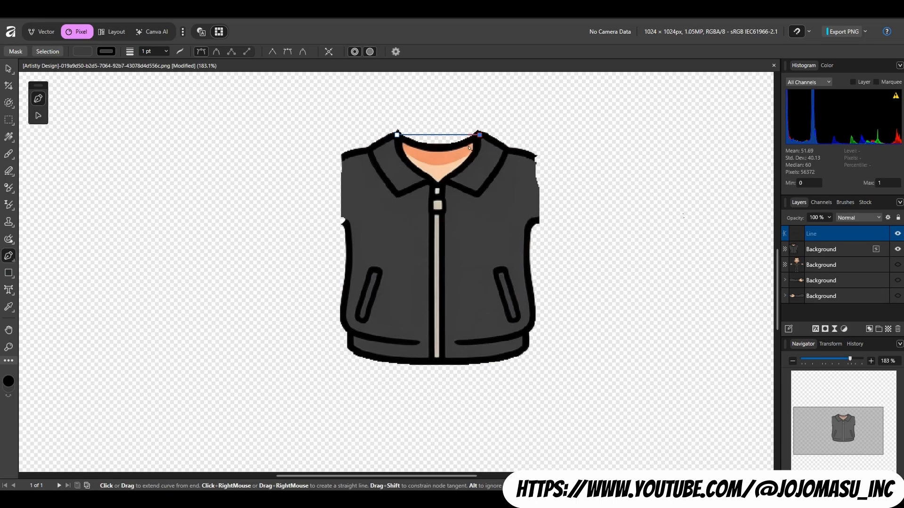
click(475, 152)
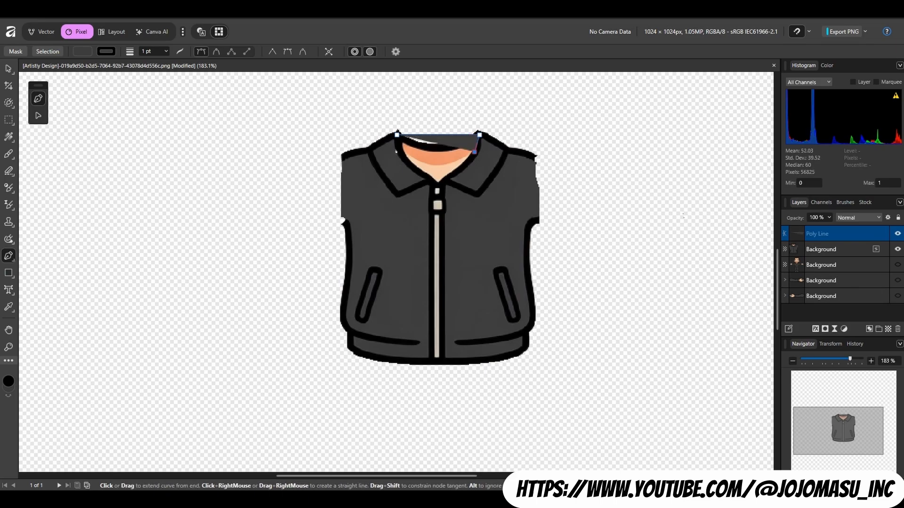
click(400, 154)
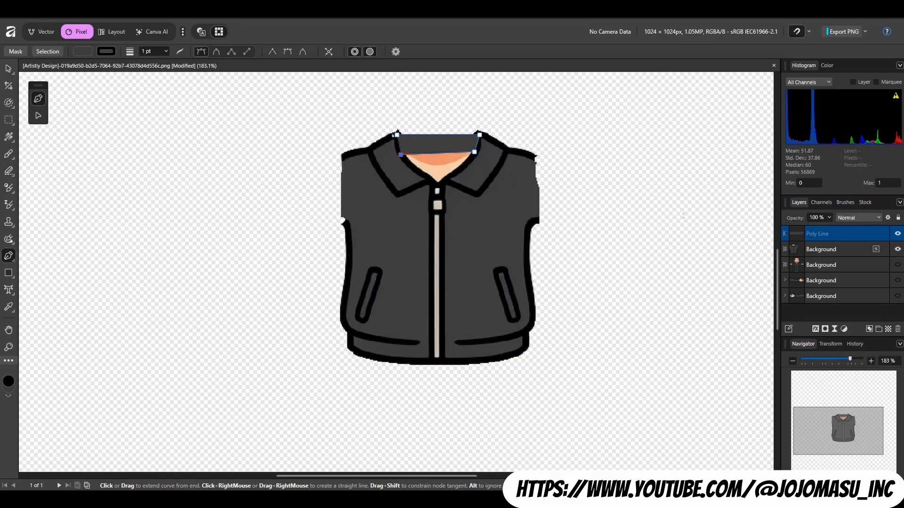
click(396, 134)
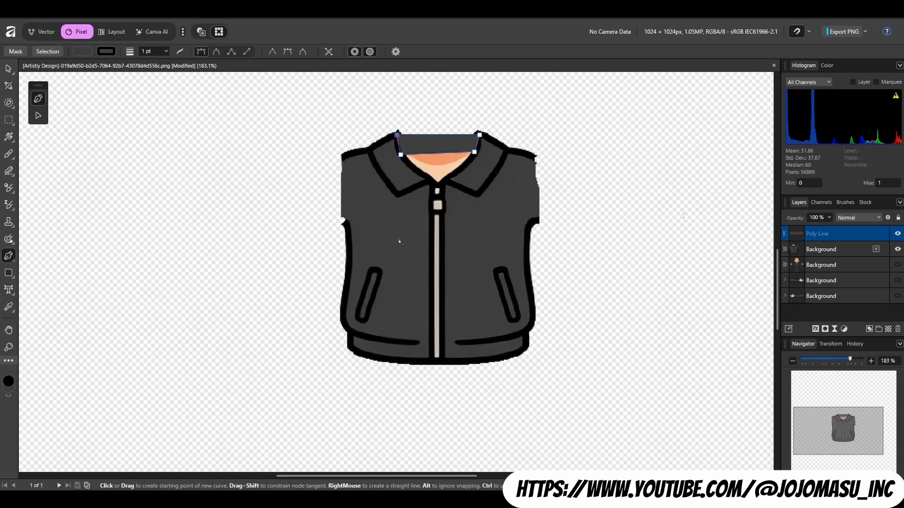
click(144, 53)
text(7)
key(Return)
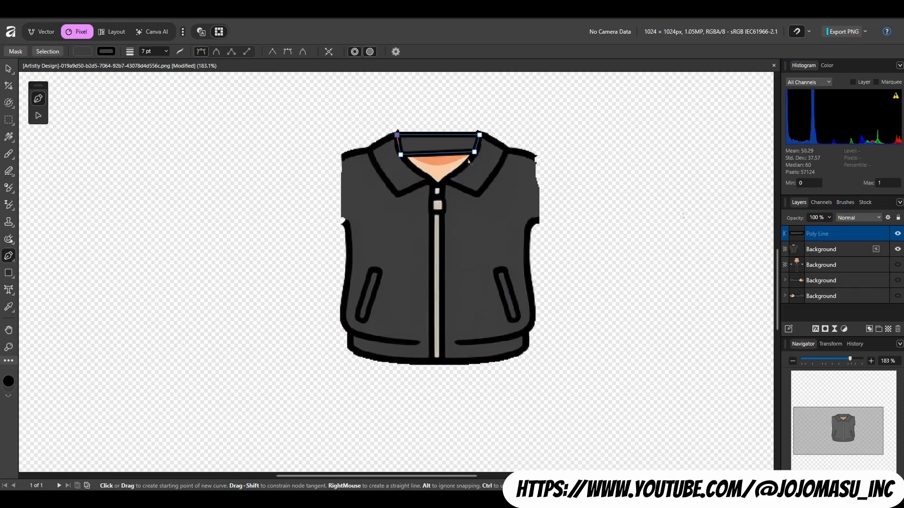
- Arch the top edge of the back collar shape upward and align its two upper corners with the collar tips
scroll(440, 156, up, 3)
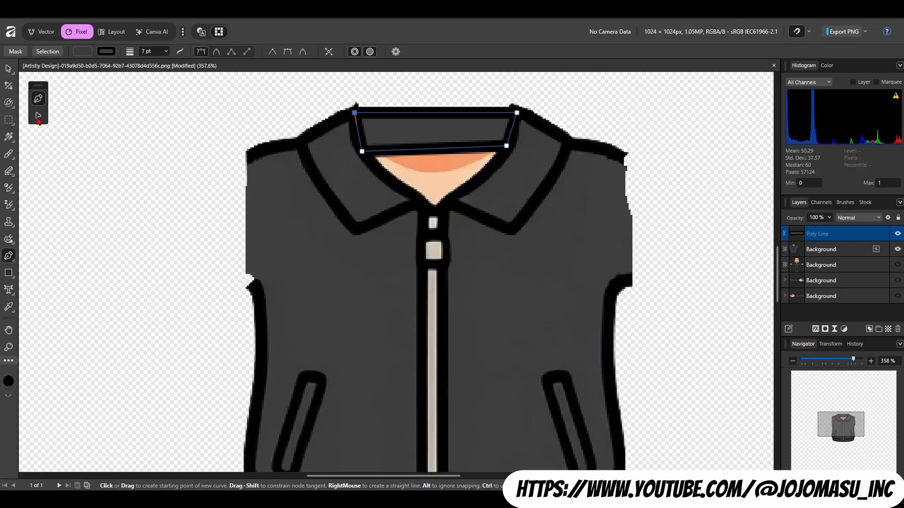
click(37, 115)
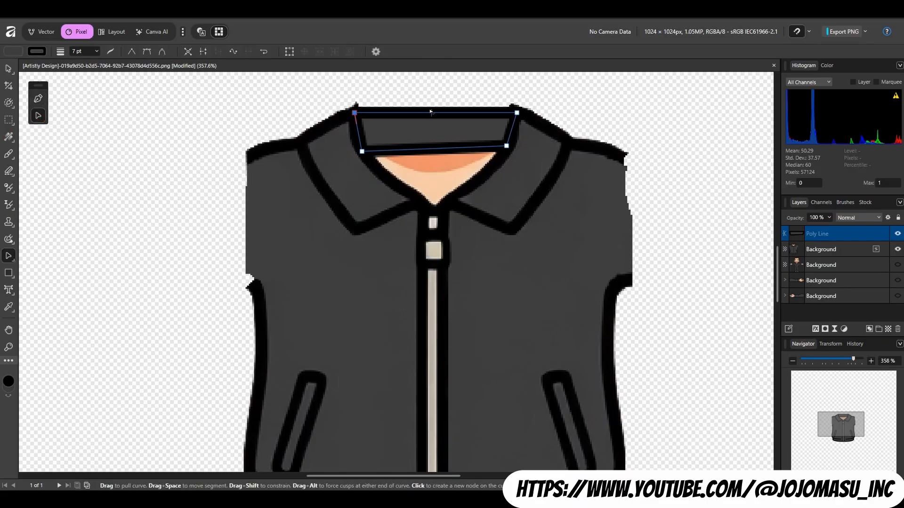
drag(429, 113, 428, 94)
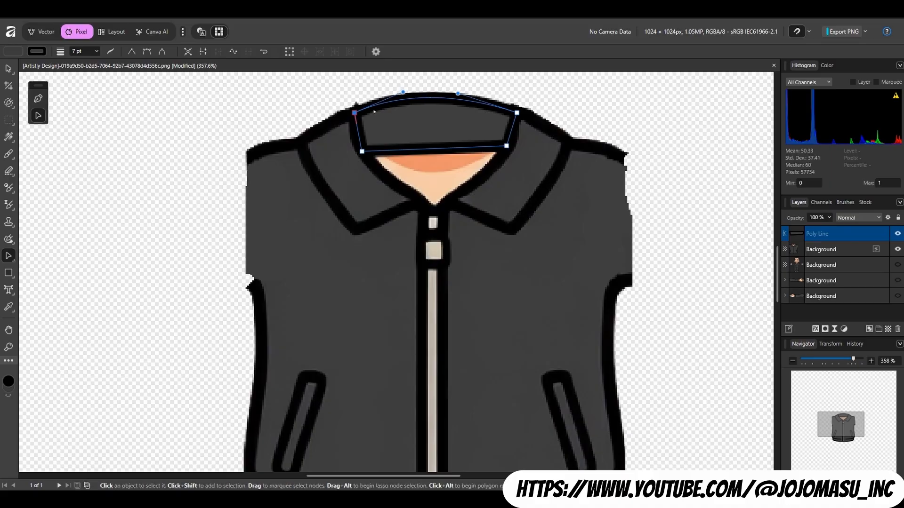
drag(355, 113, 355, 111)
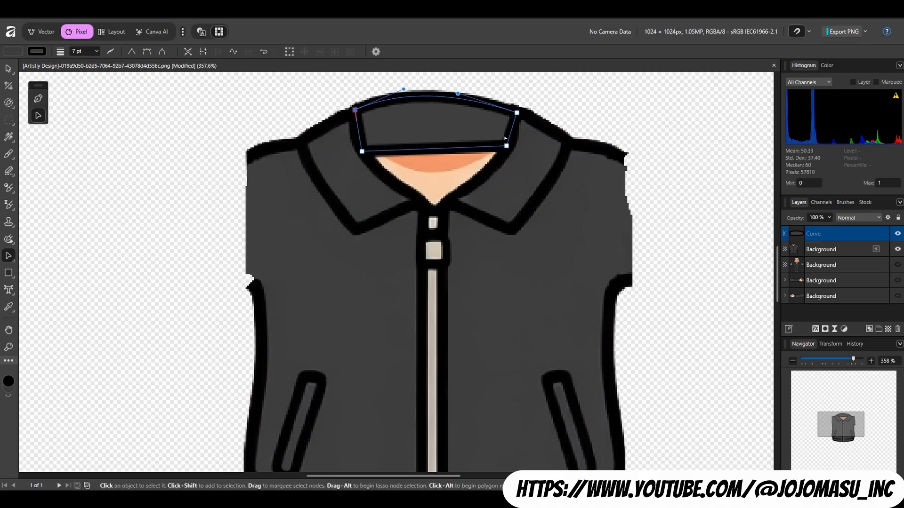
drag(517, 113, 516, 111)
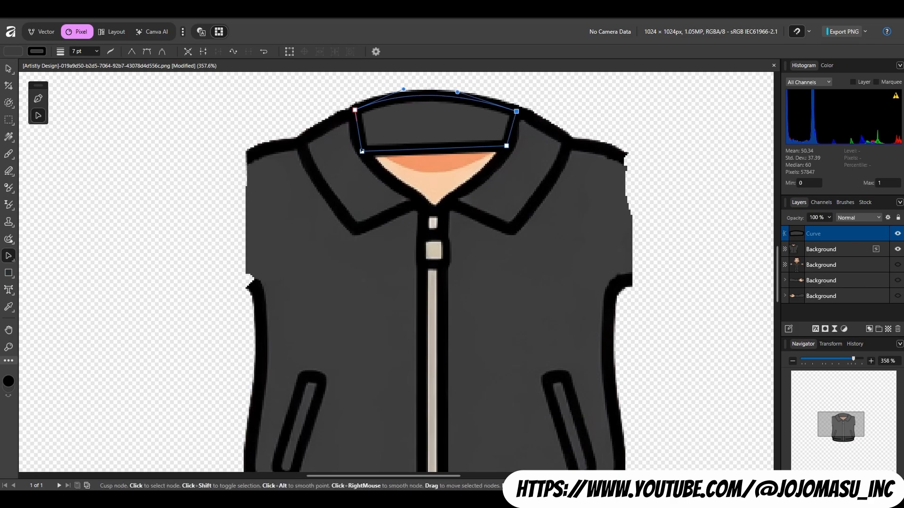
- Adjust the back collar's lower-left corner and bow both side edges outward to follow the jacket collar
drag(361, 151, 363, 152)
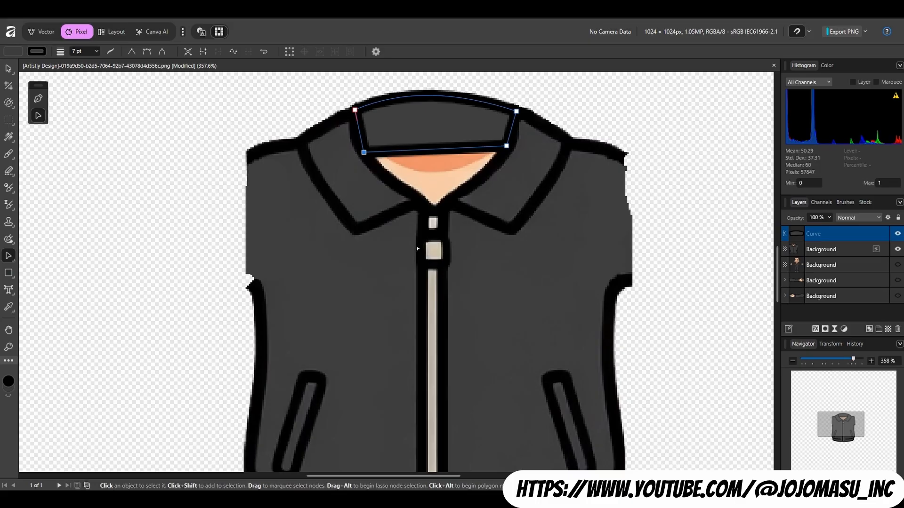
drag(355, 134, 354, 135)
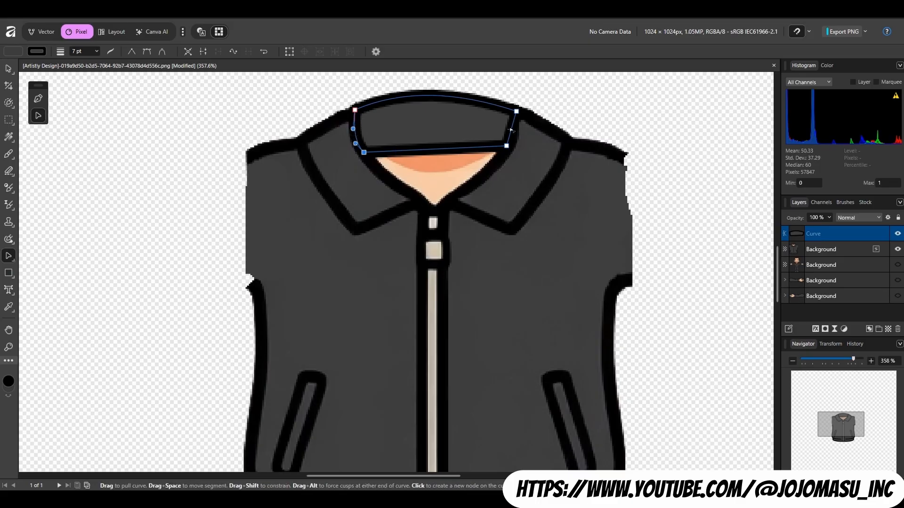
drag(511, 129, 515, 128)
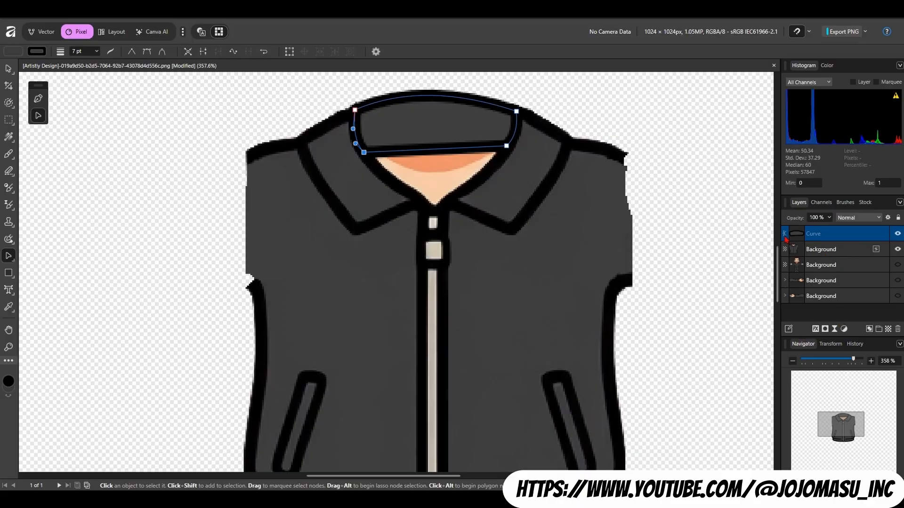
click(758, 232)
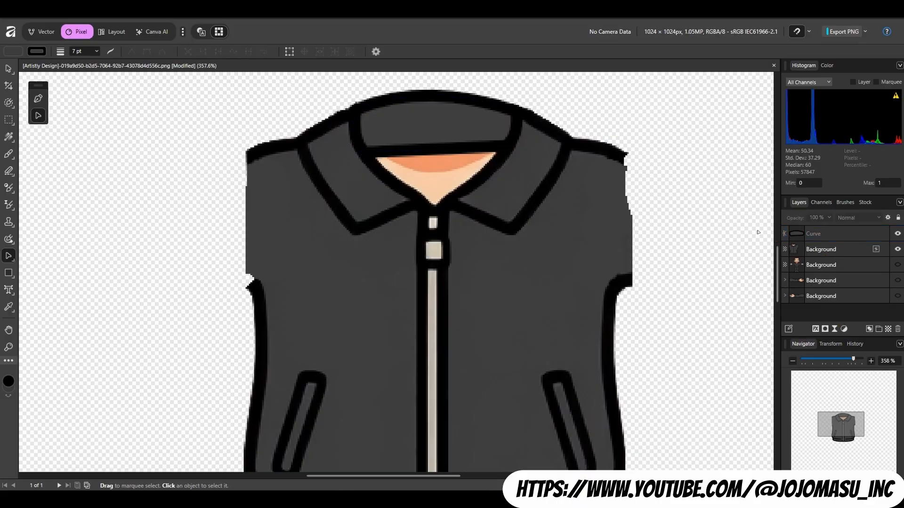
- Merge the back collar curve down into the jacket torso layer
click(802, 238)
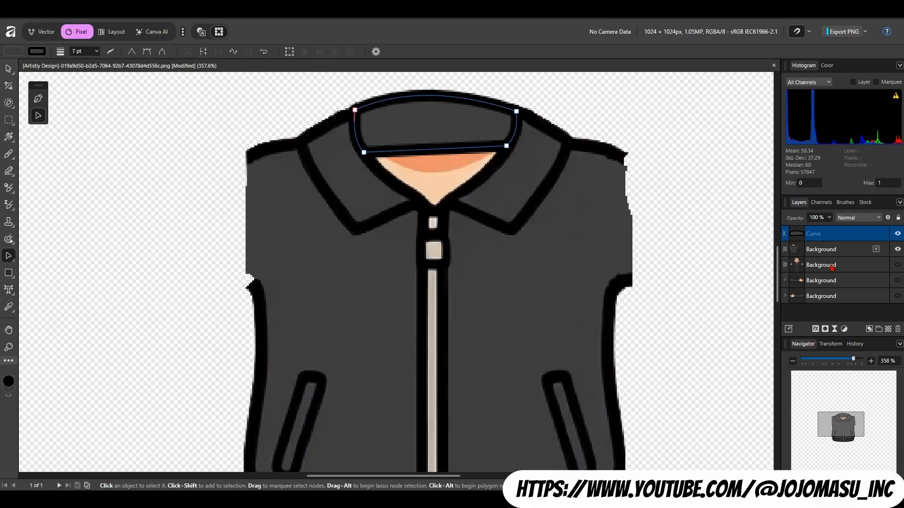
right_click(800, 234)
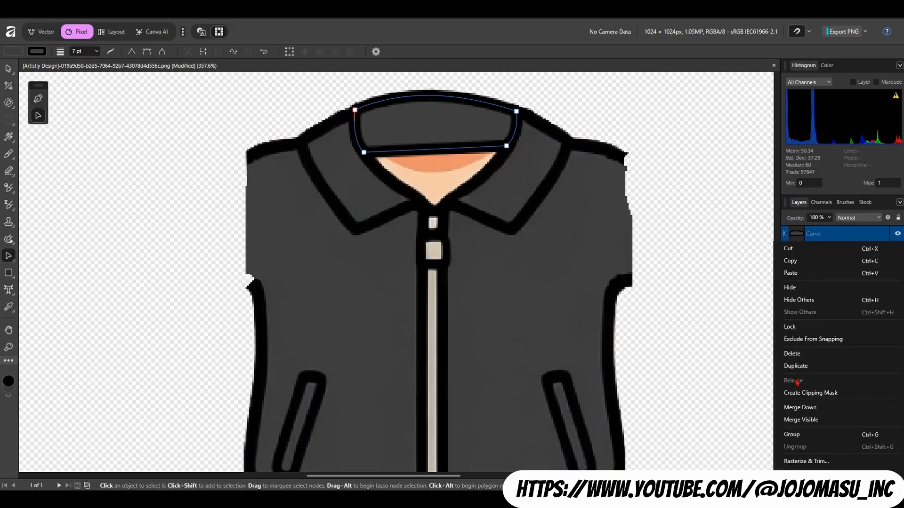
click(809, 408)
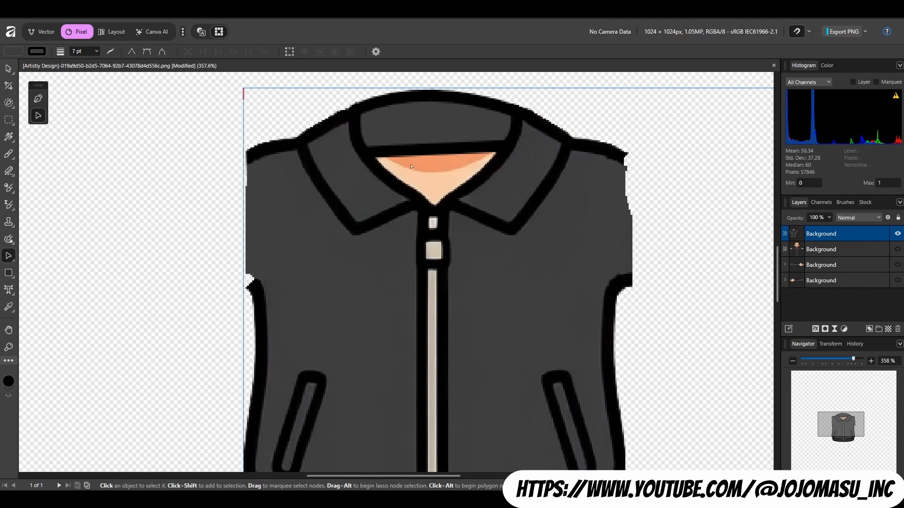
- Draw a closed triangular Pen shape from the two upper corners of the neck opening to a point above the collar
scroll(451, 174, up, 3)
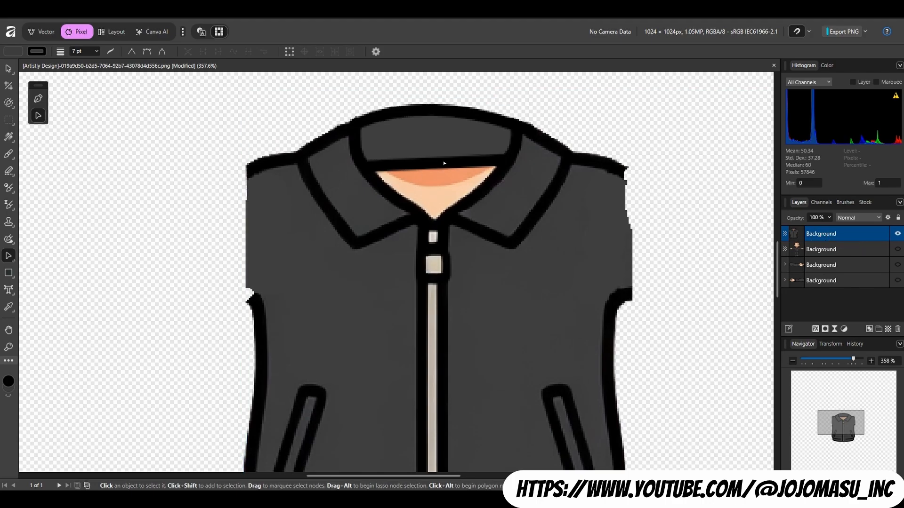
scroll(178, 229, down, 3)
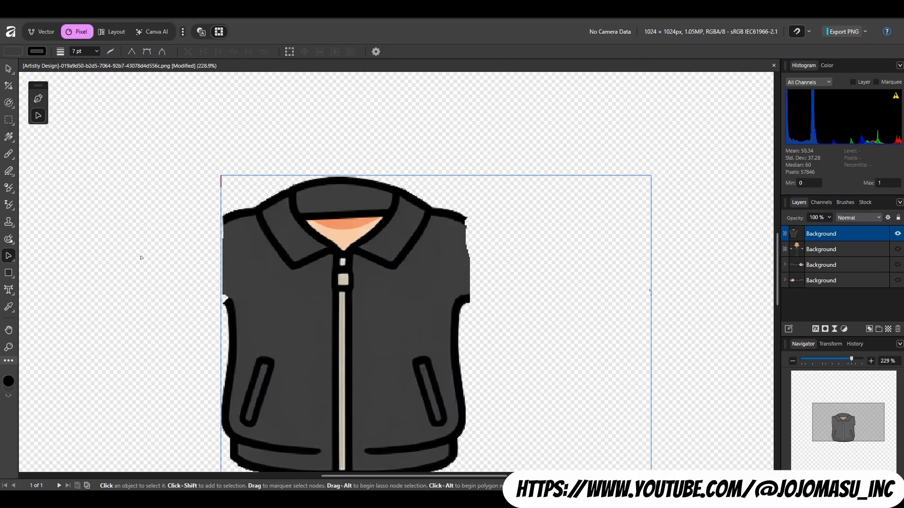
scroll(197, 246, up, 2)
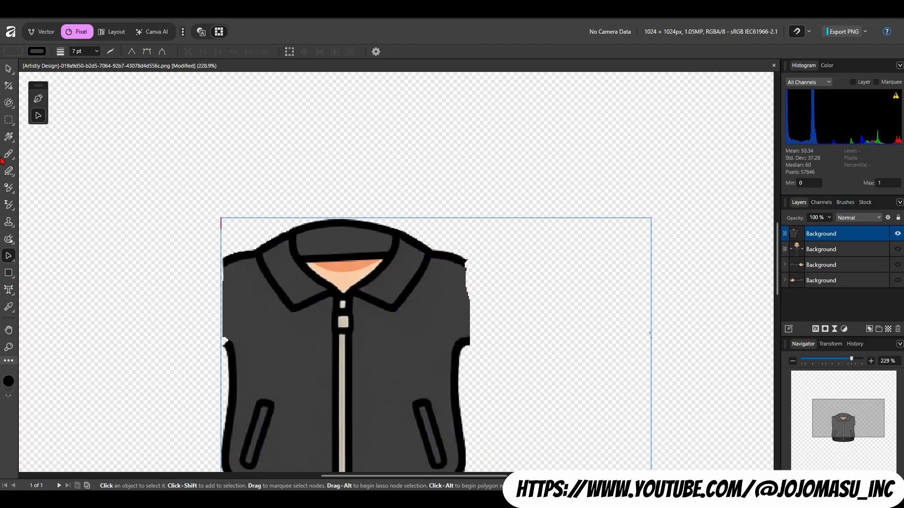
click(38, 97)
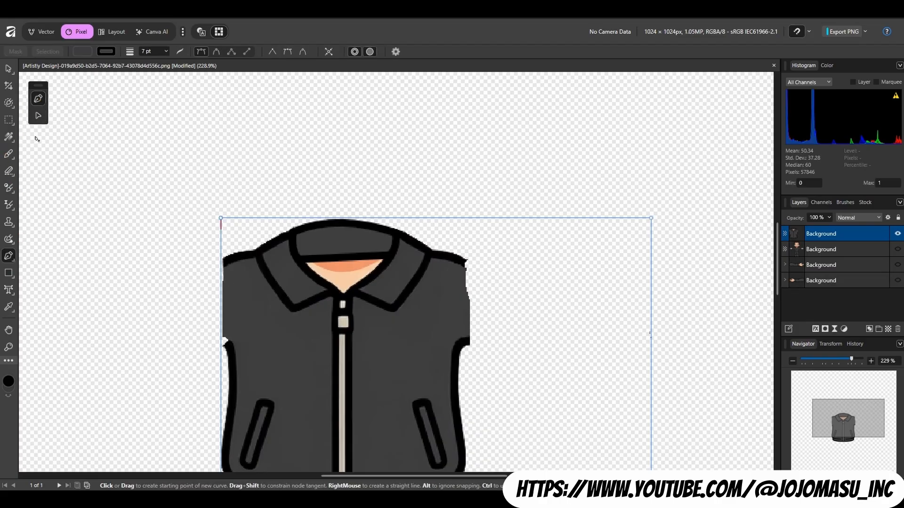
click(305, 263)
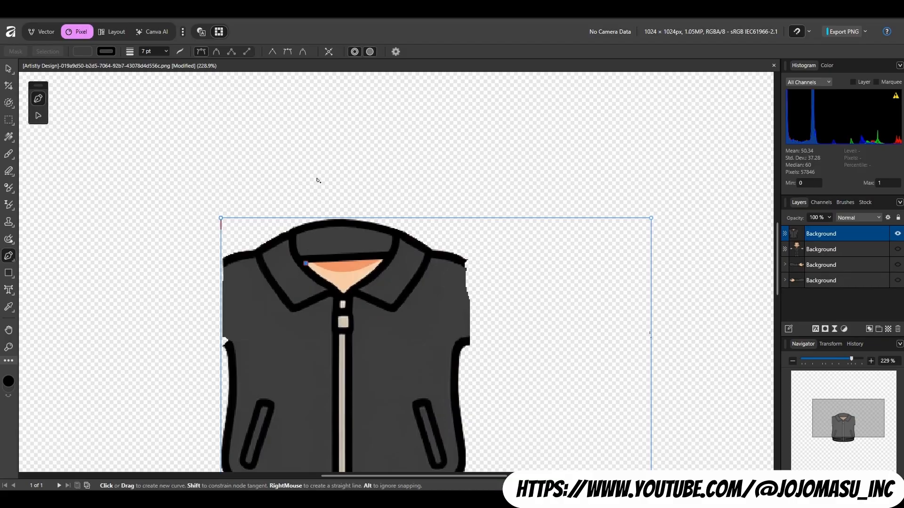
click(341, 132)
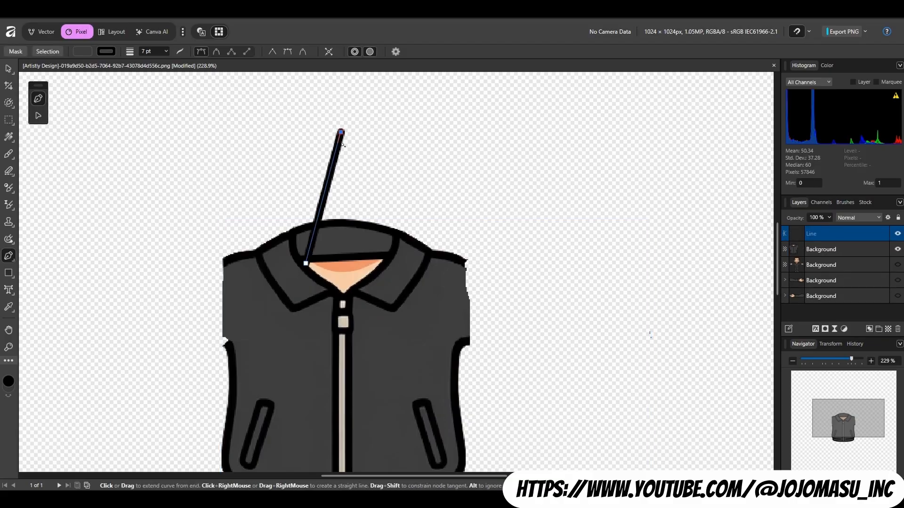
click(379, 255)
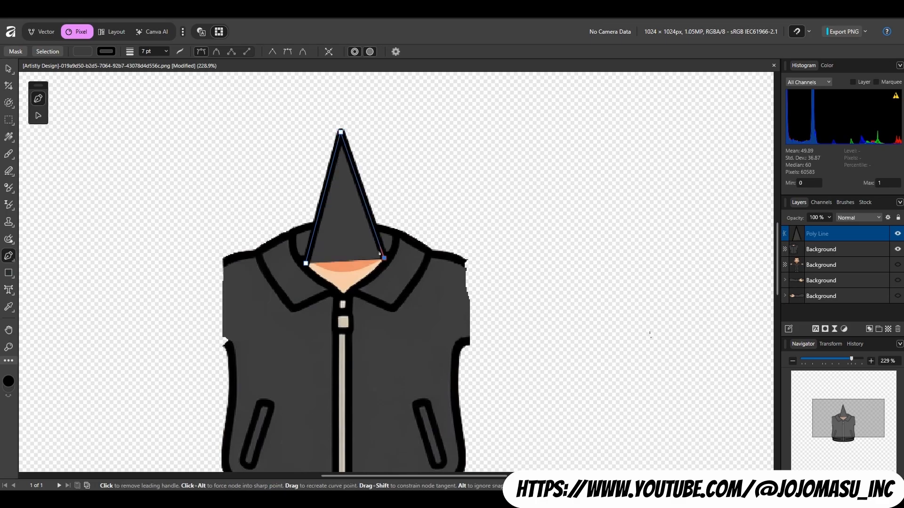
click(302, 260)
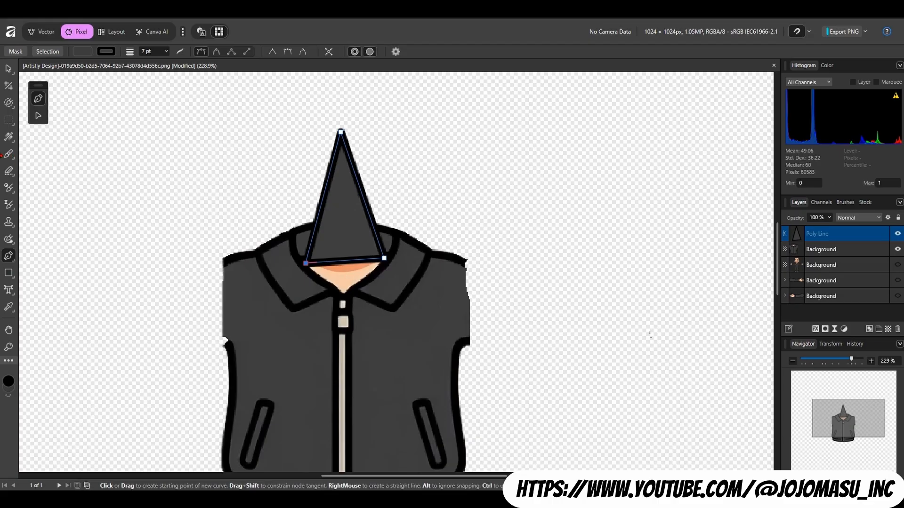
- Set the triangle's outline to 0 pt and fill it with the orange neck-shadow color (F69068) sampled from the artwork
click(165, 52)
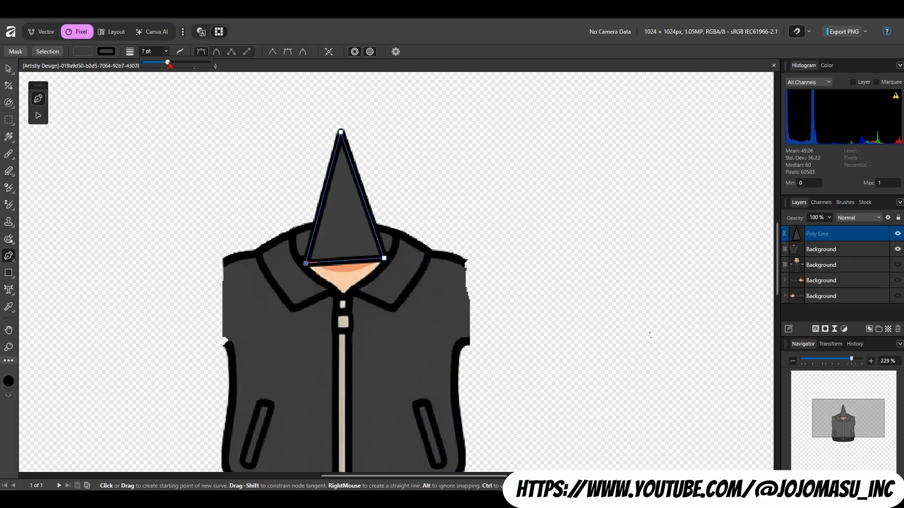
drag(168, 63, 142, 63)
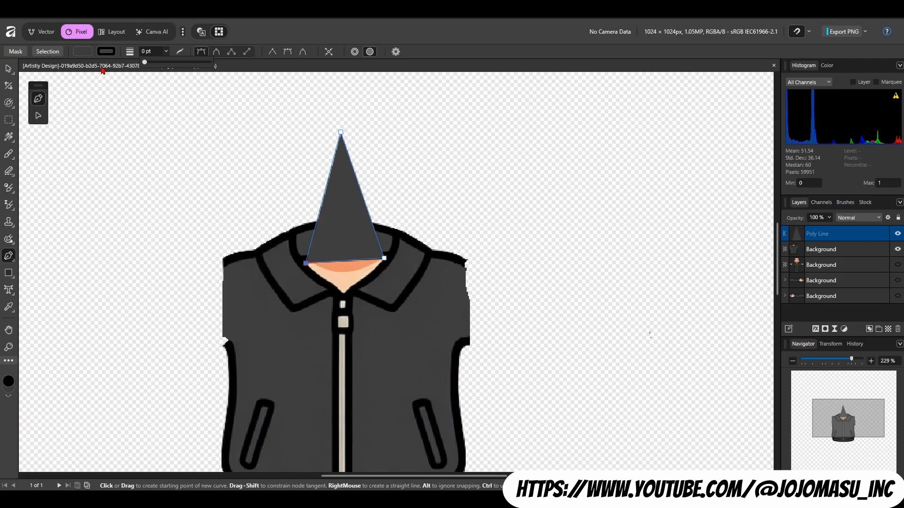
click(79, 50)
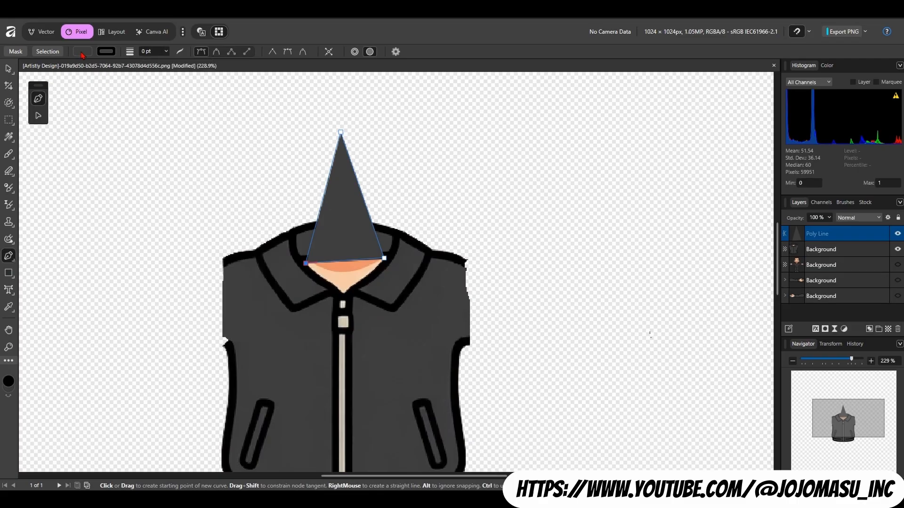
click(83, 53)
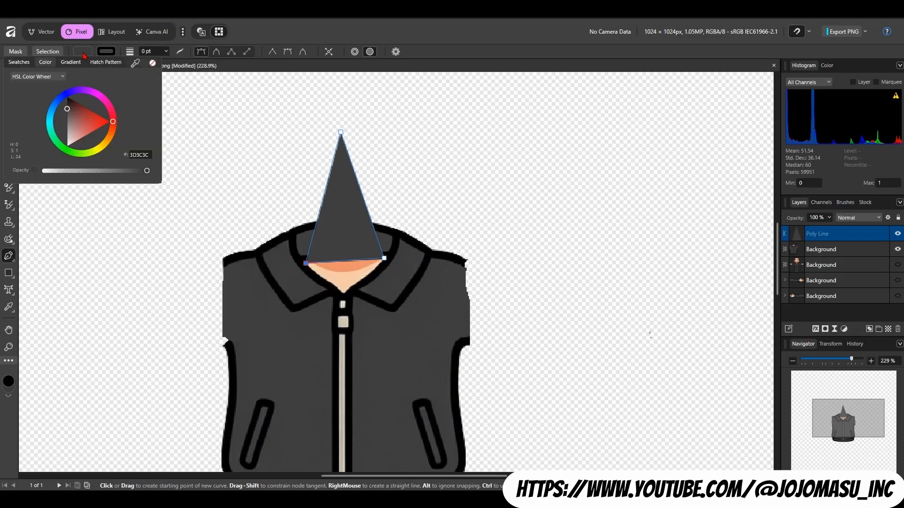
drag(135, 66, 340, 265)
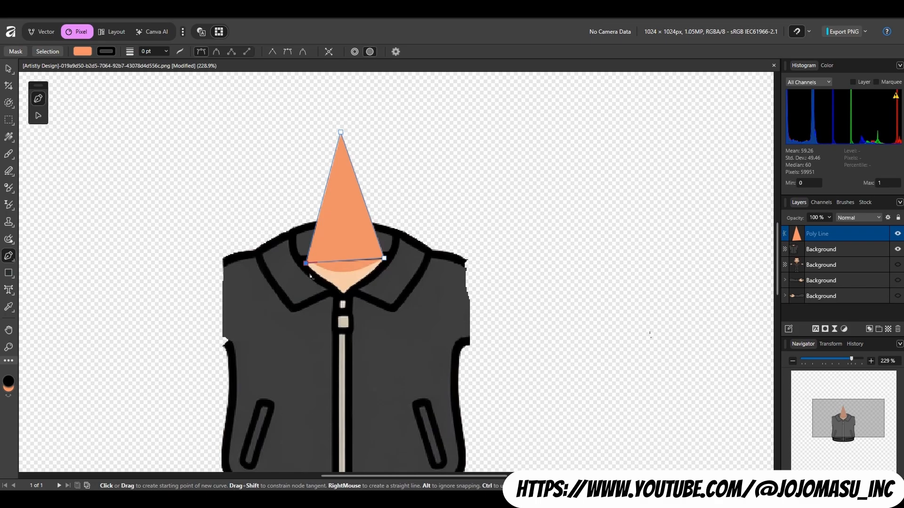
- Convert the triangle's apex to a smooth node and extend both handles to form a rounded, symmetrical neck top
scroll(310, 276, up, 5)
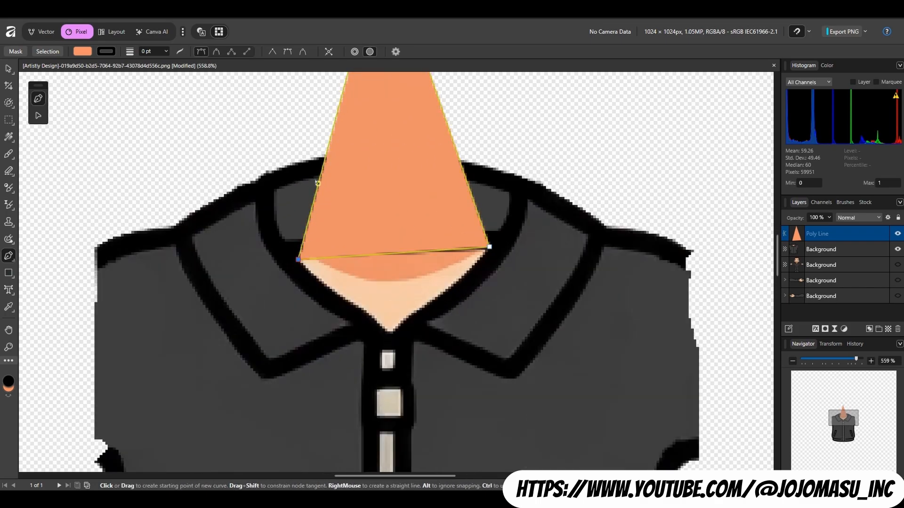
click(39, 115)
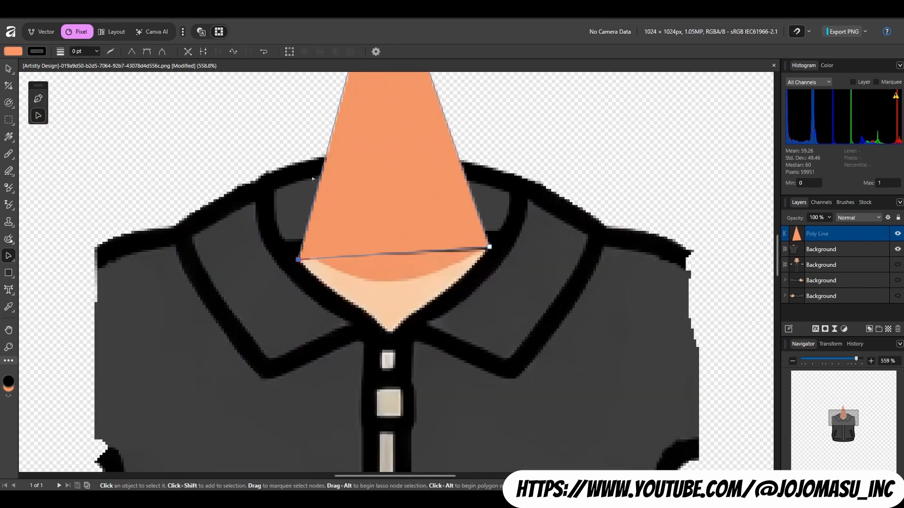
scroll(377, 123, up, 5)
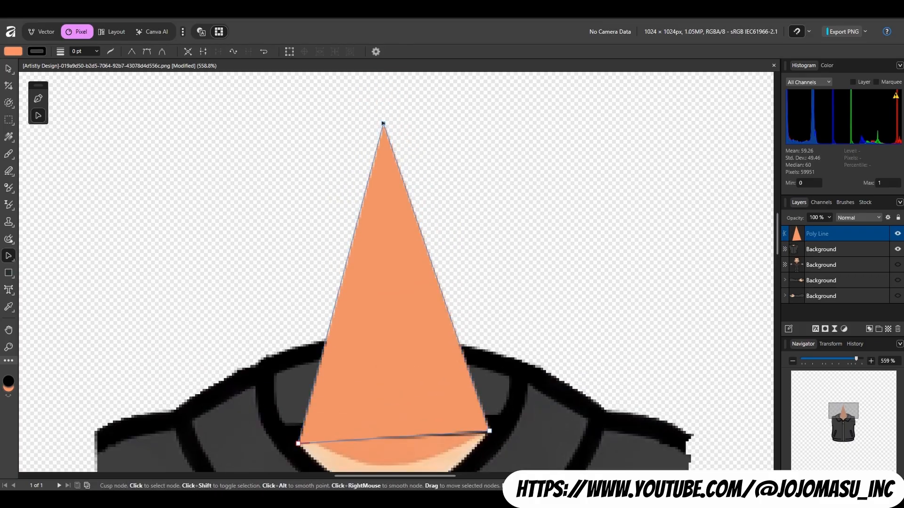
drag(383, 124, 481, 127)
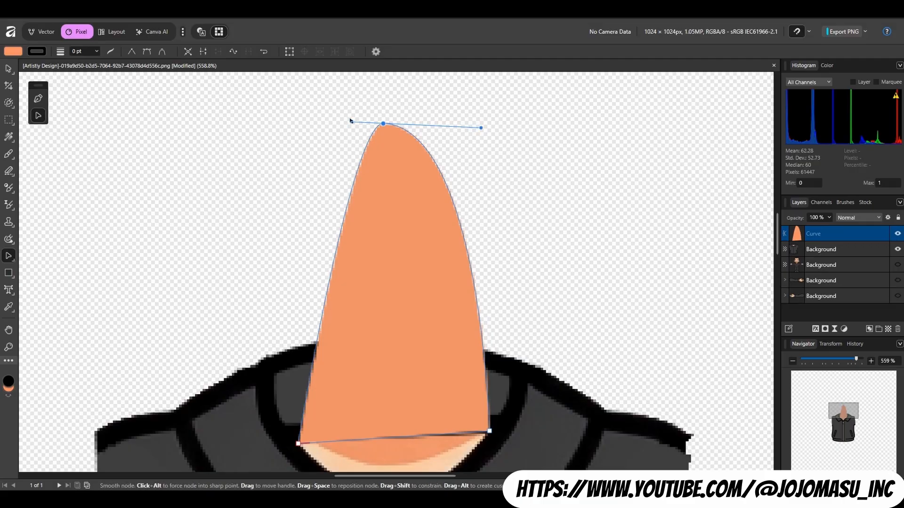
drag(351, 121, 301, 125)
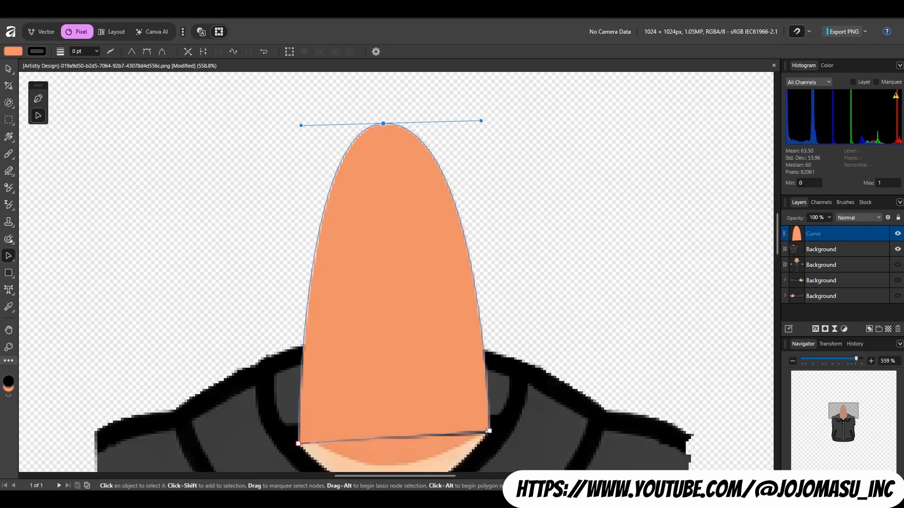
- Align the neck shape's two lower corners with the edges of the neck opening and deselect it
drag(490, 430, 485, 438)
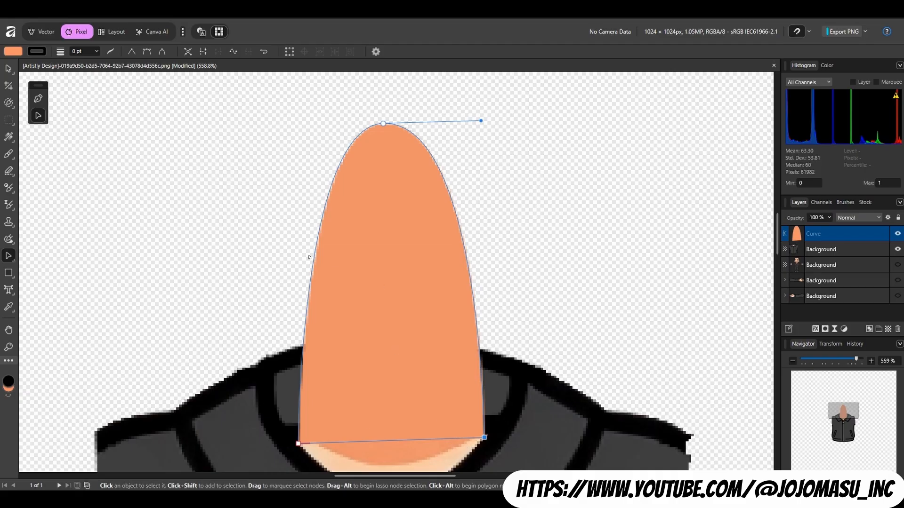
scroll(298, 212, down, 4)
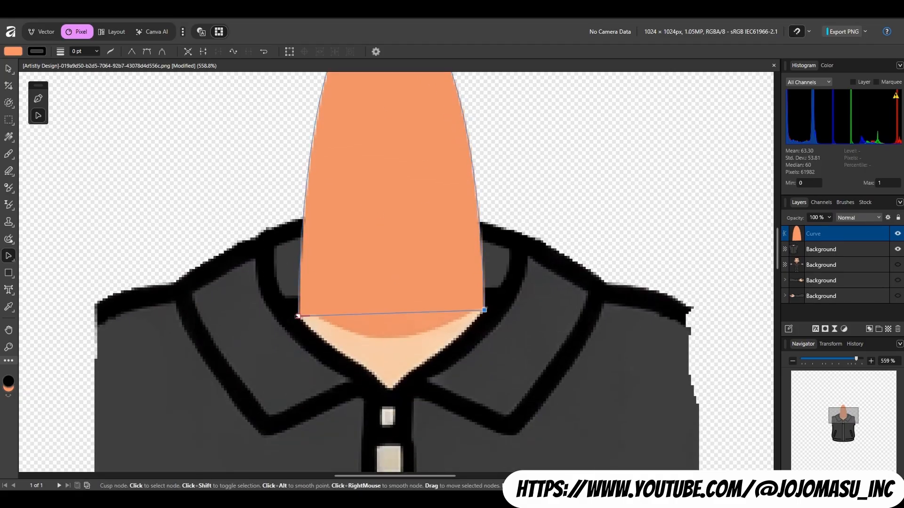
drag(298, 315, 295, 315)
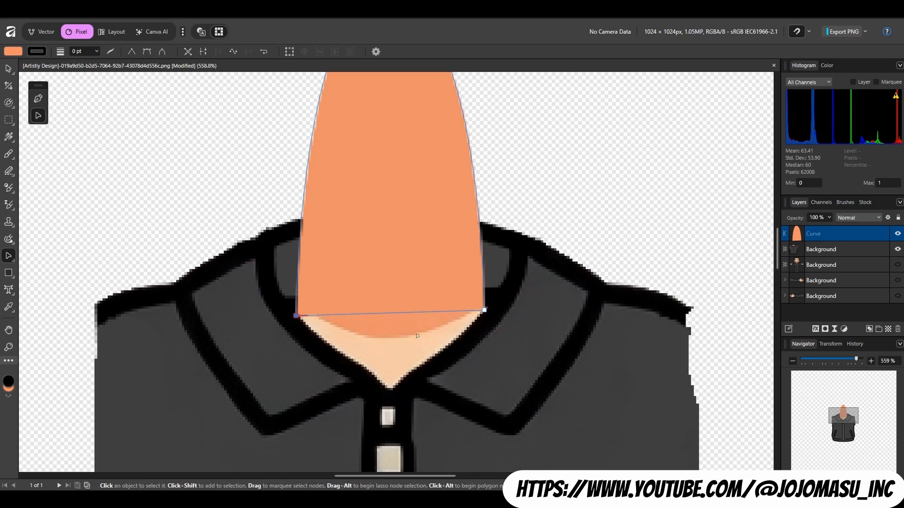
click(655, 192)
- Duplicate the orange neck curve and fill the lower copy with black (000000)
click(797, 234)
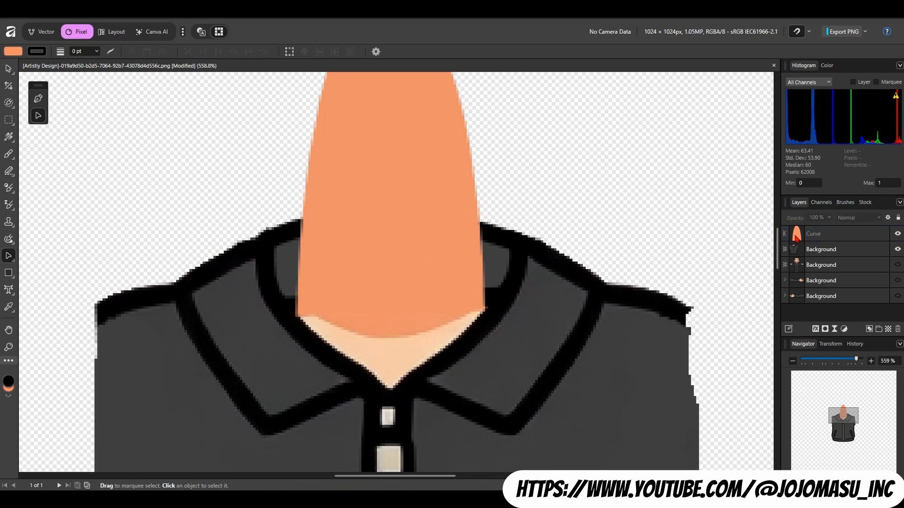
key(ctrl+j)
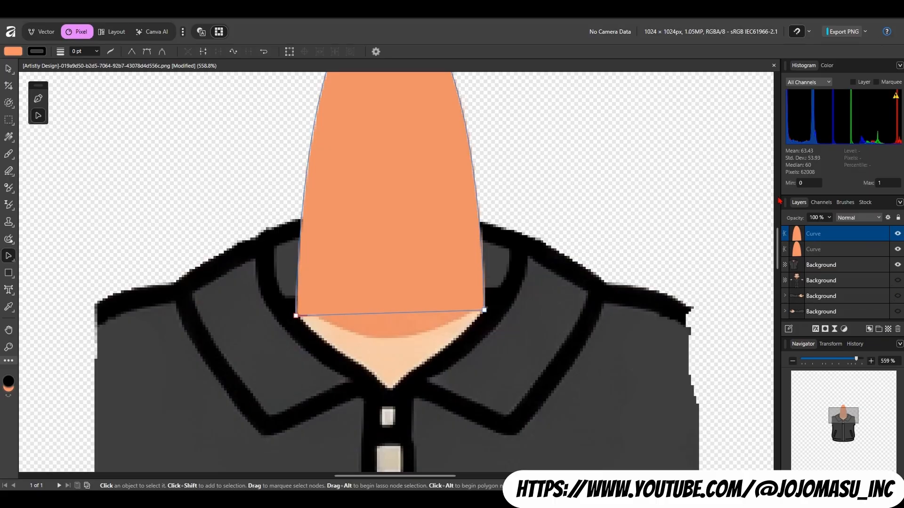
click(803, 254)
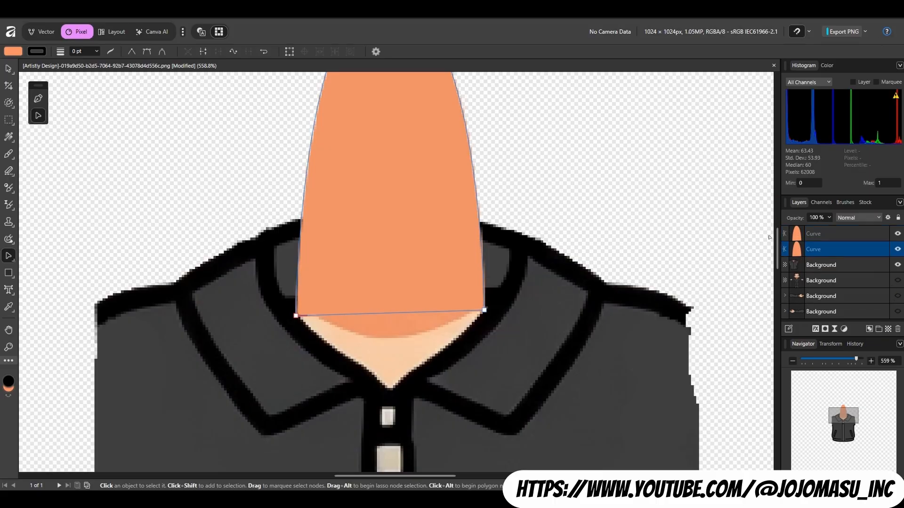
click(14, 53)
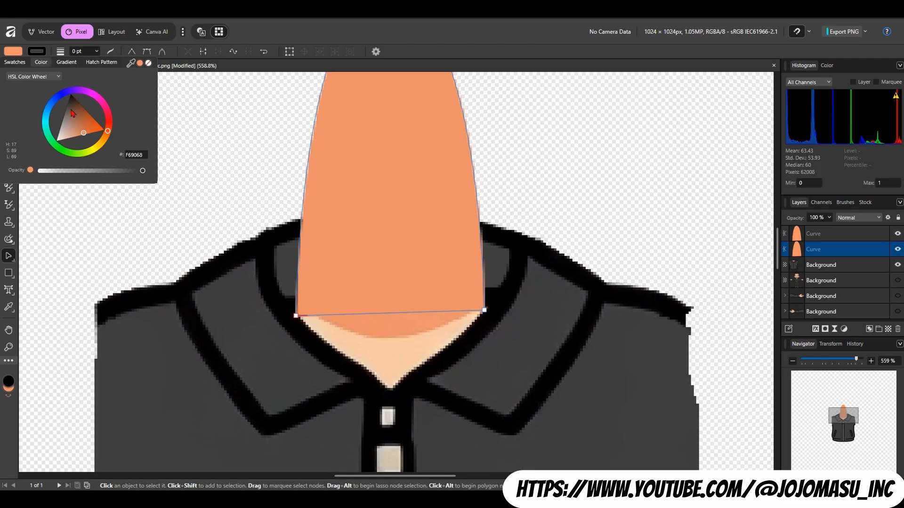
drag(71, 115, 70, 78)
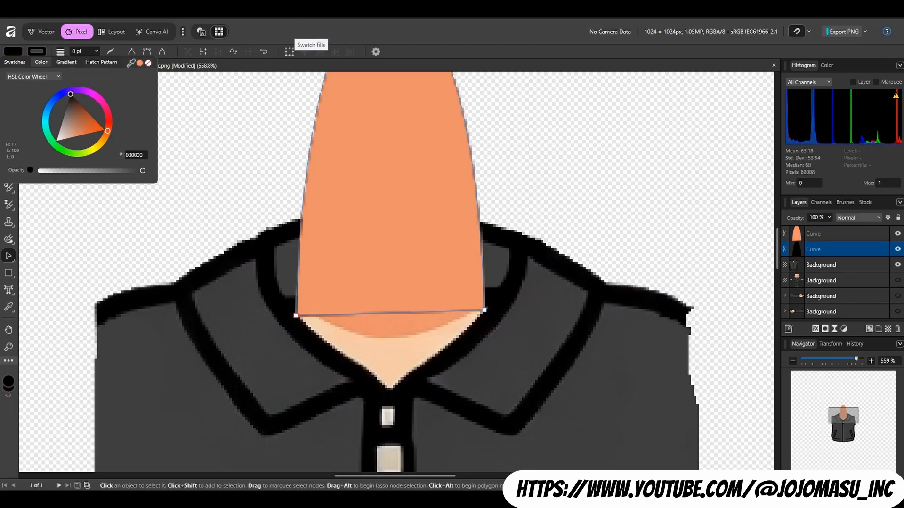
click(298, 28)
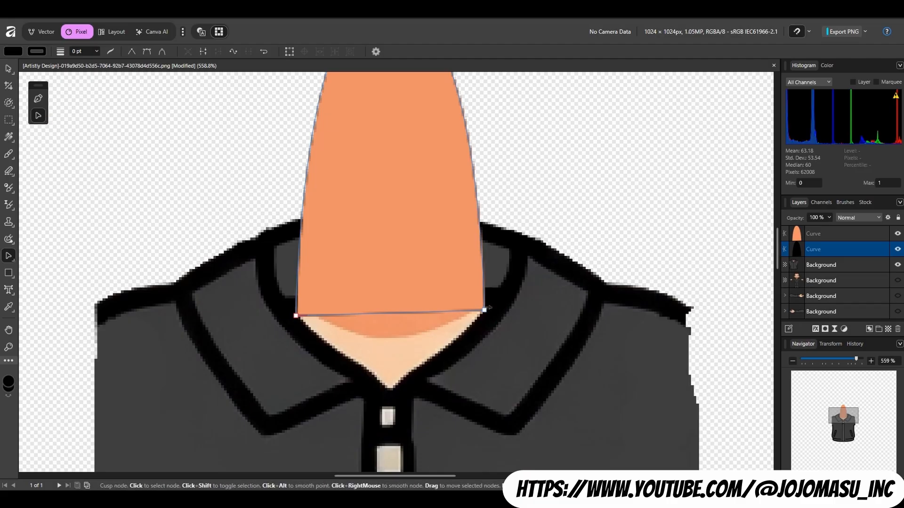
- Widen the black neck copy by moving its base corners outward and lengthening both handles of its top node
drag(490, 307, 498, 304)
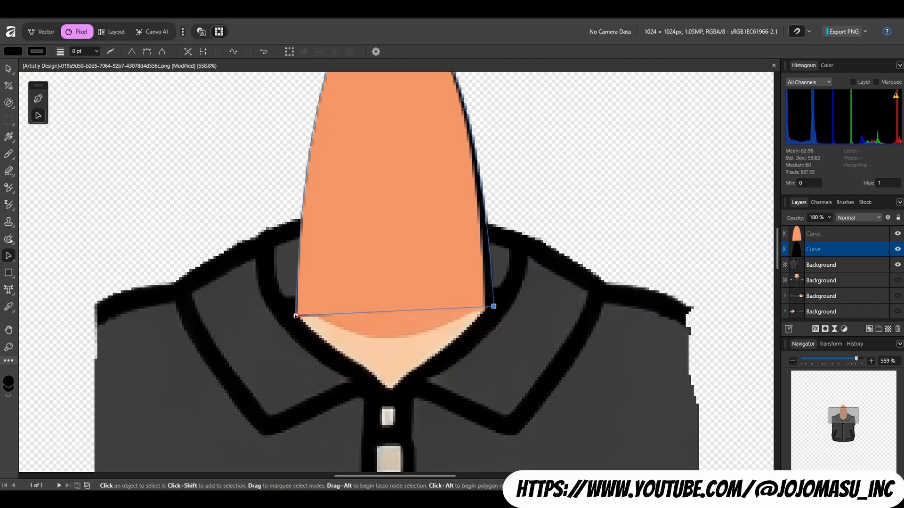
drag(296, 316, 285, 316)
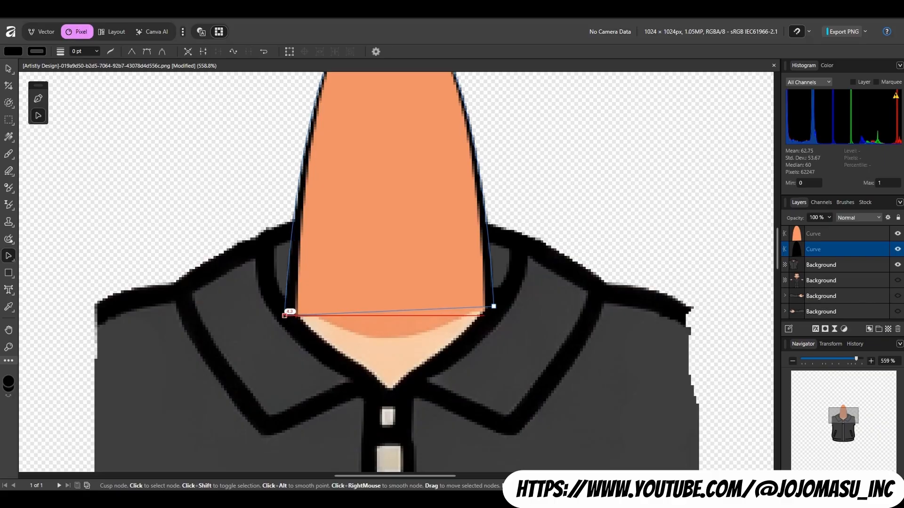
scroll(353, 269, up, 5)
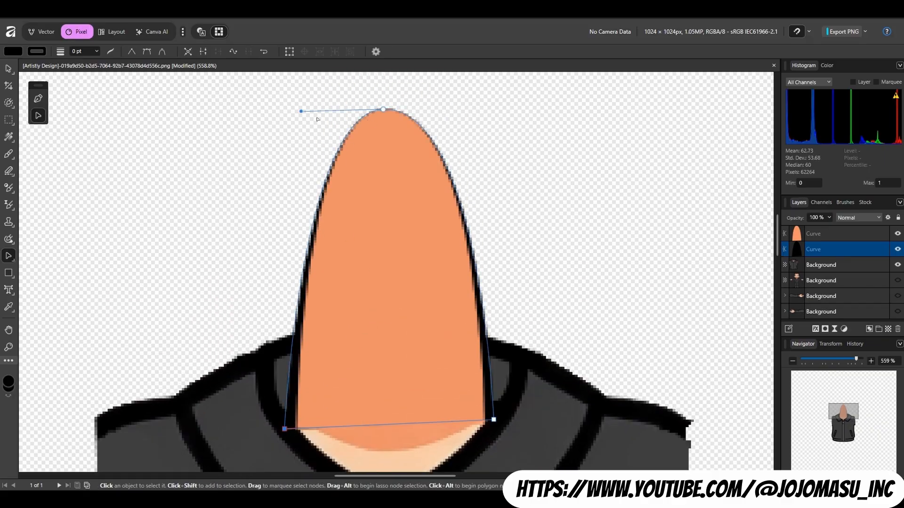
drag(302, 112, 280, 107)
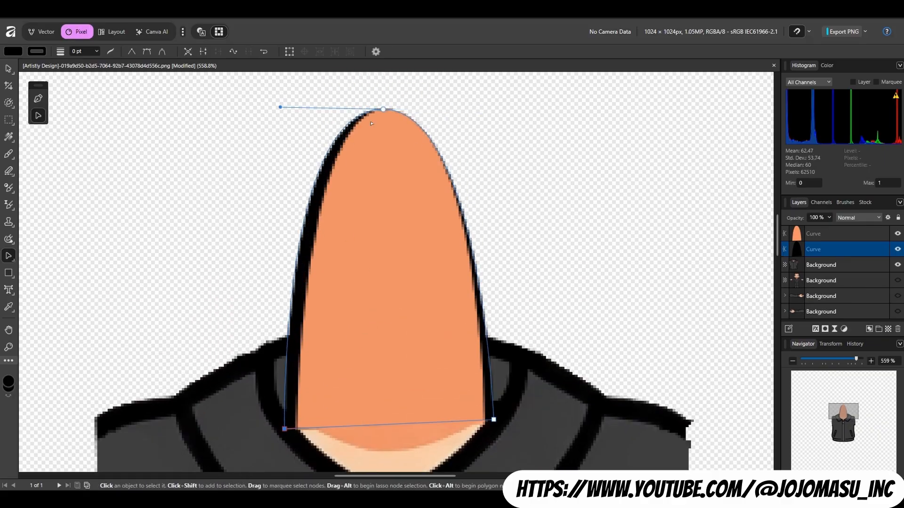
click(383, 109)
drag(490, 108, 493, 109)
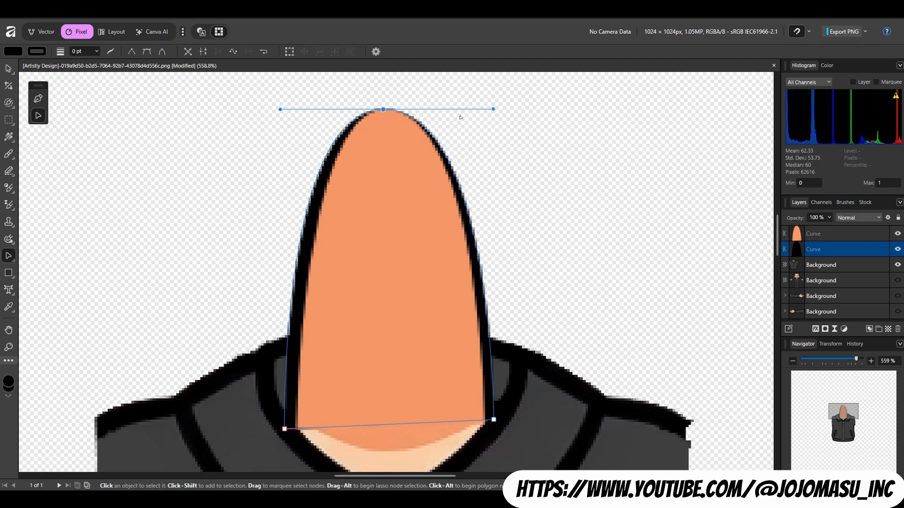
- Raise the black copy's top node slightly above the orange neck and nudge its lower-left corner inward
drag(382, 103, 381, 95)
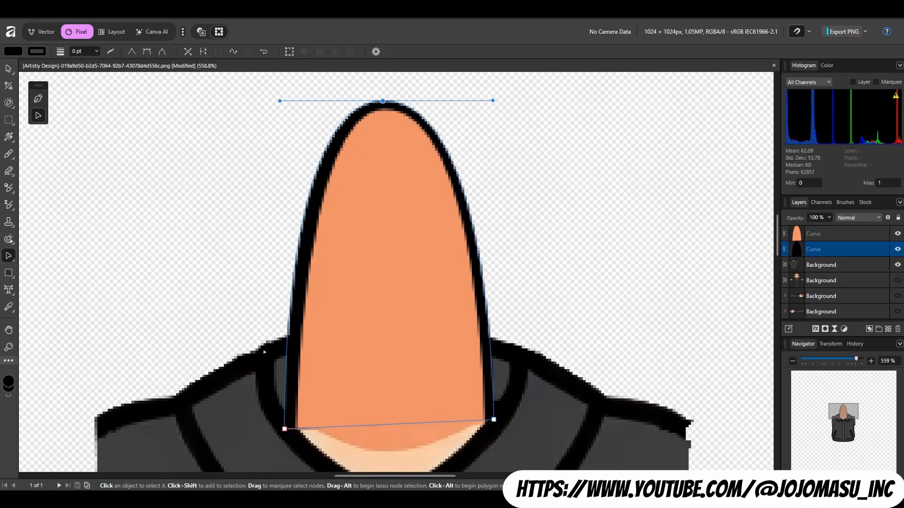
scroll(371, 268, down, 1)
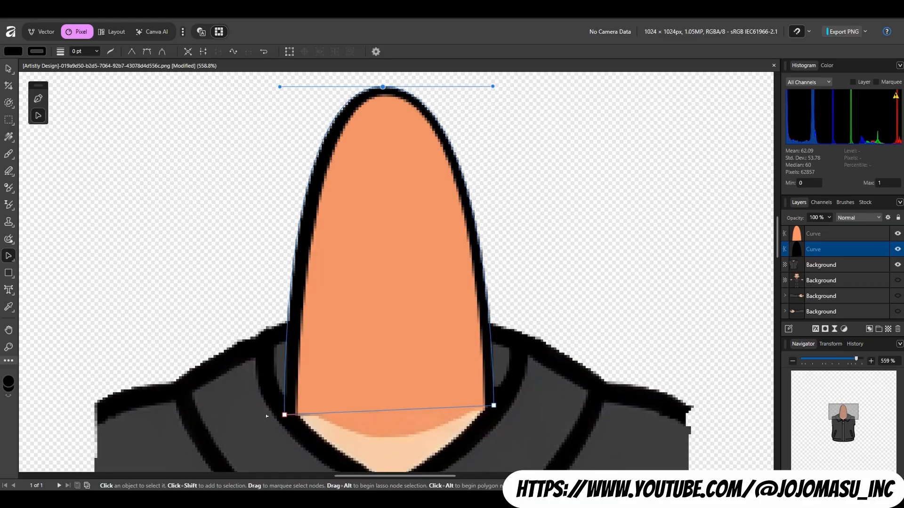
drag(283, 413, 286, 414)
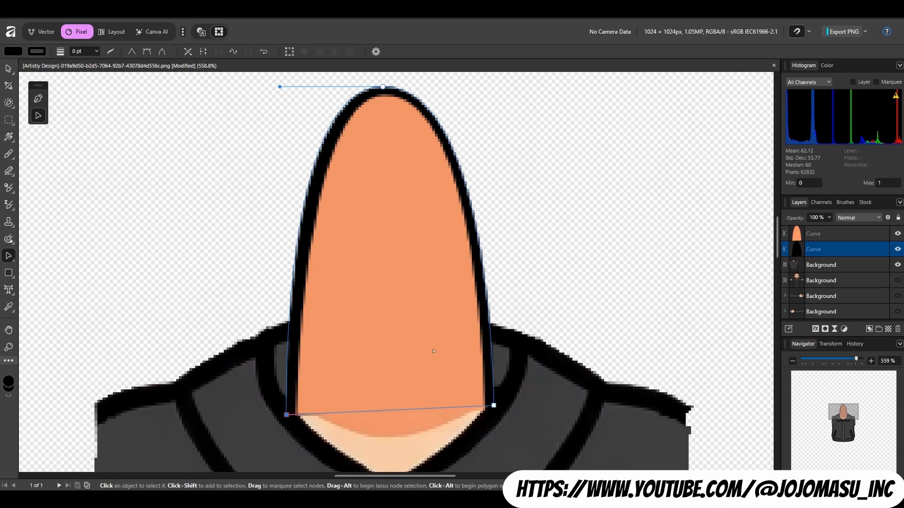
- Nudge the left handle of the black neck copy's top node slightly inward and down, and deselect the shape
scroll(240, 201, down, 4)
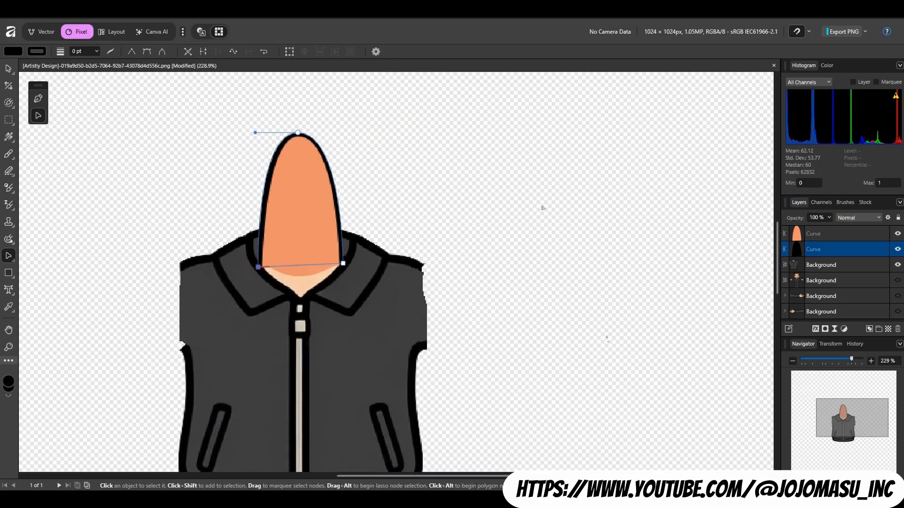
click(542, 224)
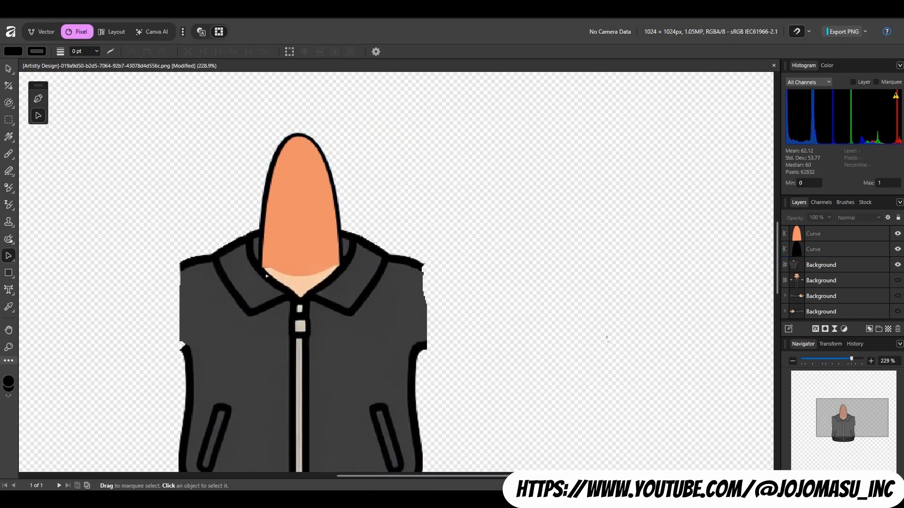
click(272, 164)
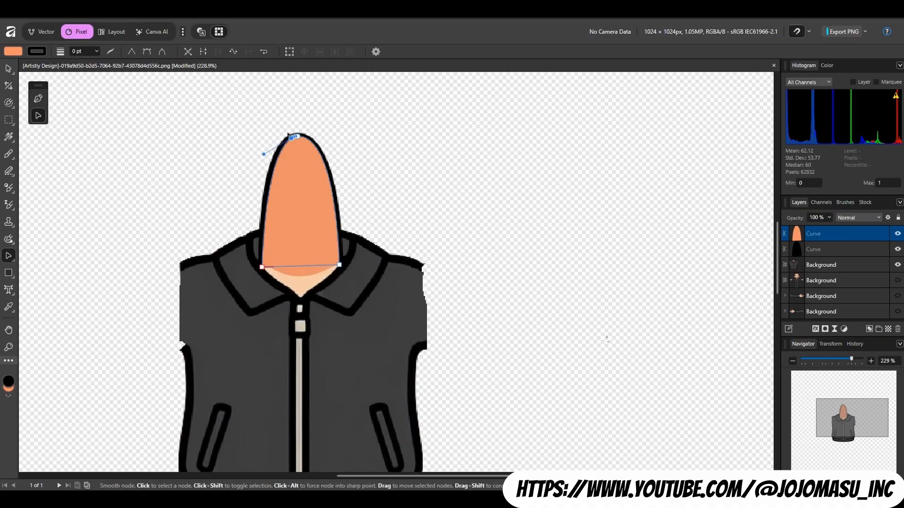
click(268, 163)
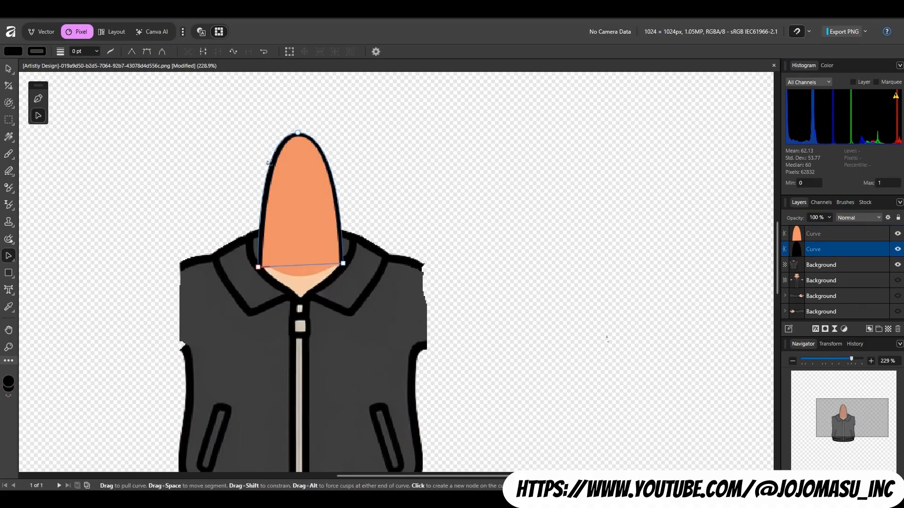
click(298, 133)
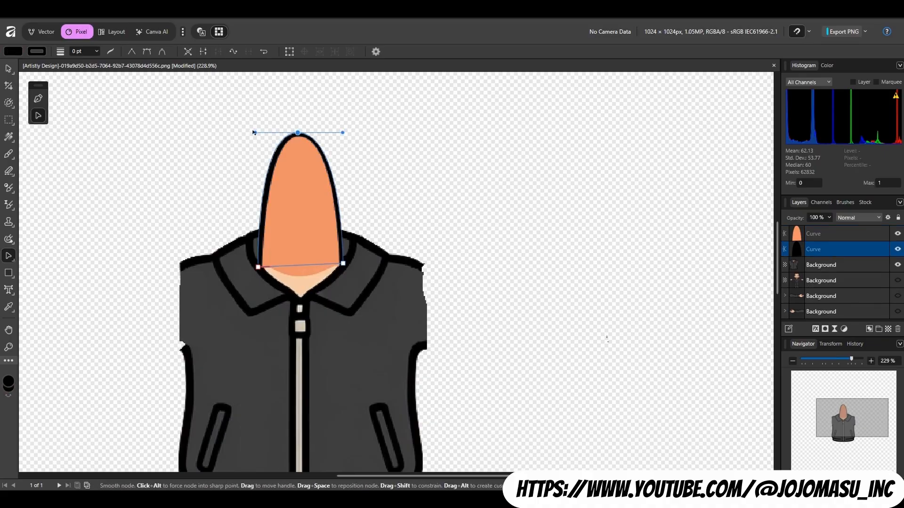
drag(254, 132, 258, 134)
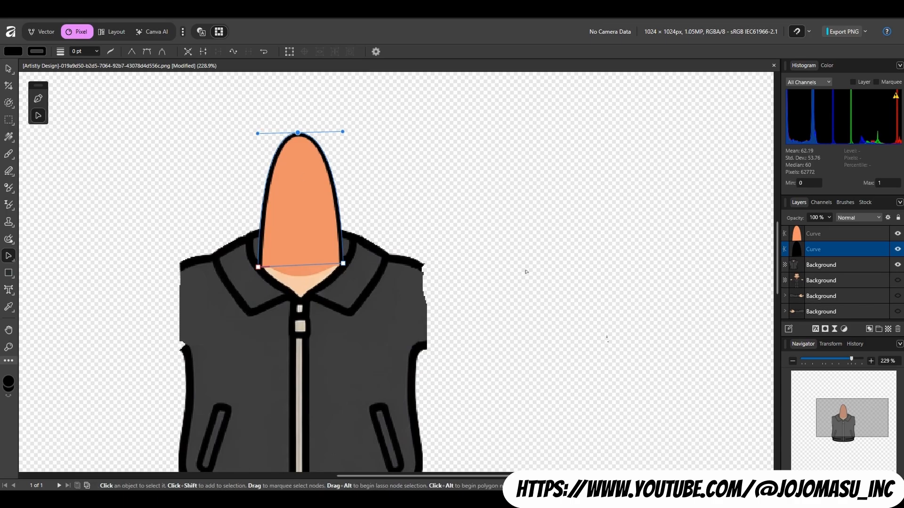
click(528, 311)
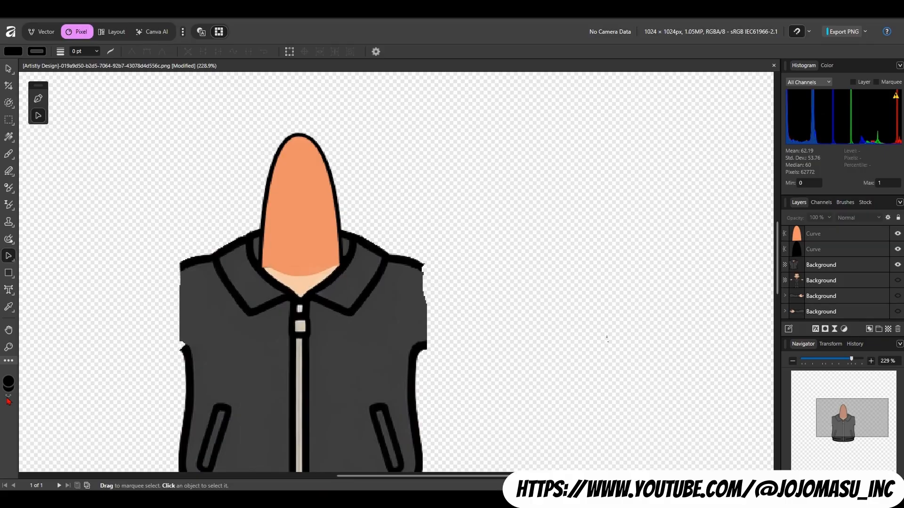
- Paint the notch at the end of the jacket's left armhole outline black with a 7 px brush
scroll(173, 365, up, 4)
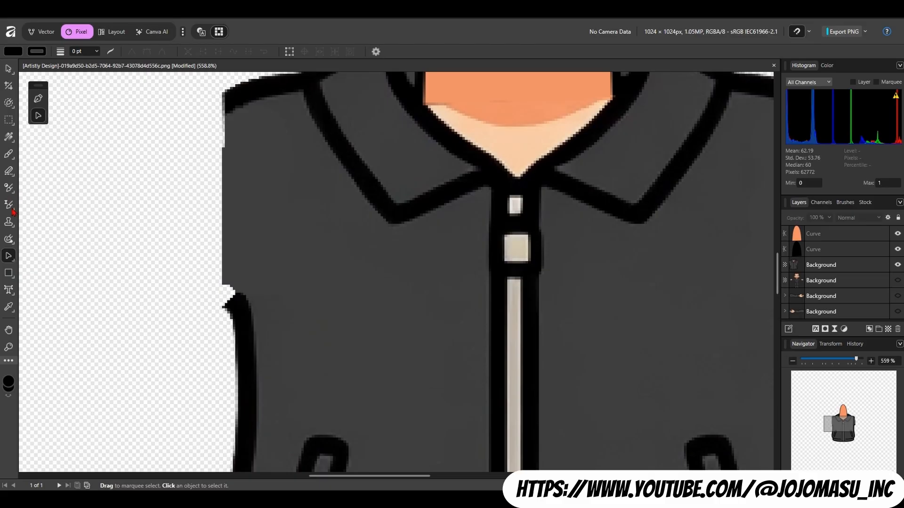
click(8, 156)
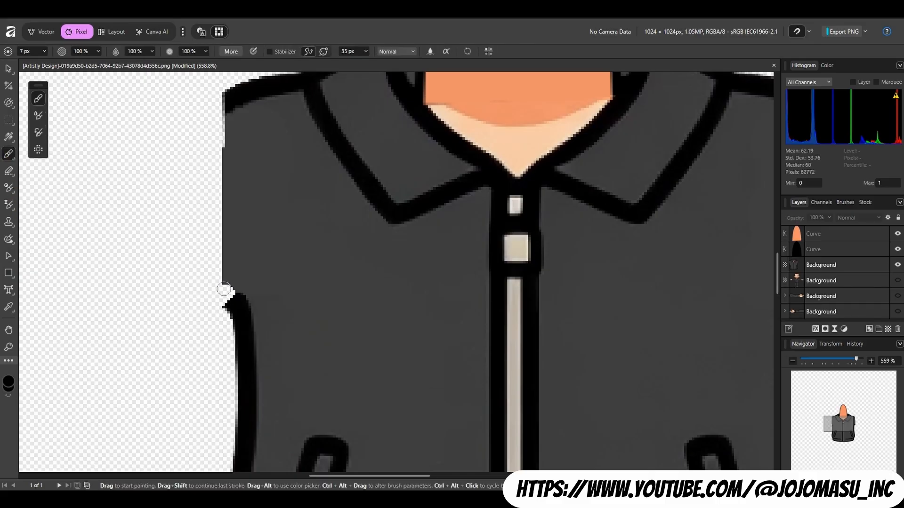
mouse_move(224, 289)
mouse_down()
mouse_move(233, 305)
mouse_move(222, 295)
mouse_up()
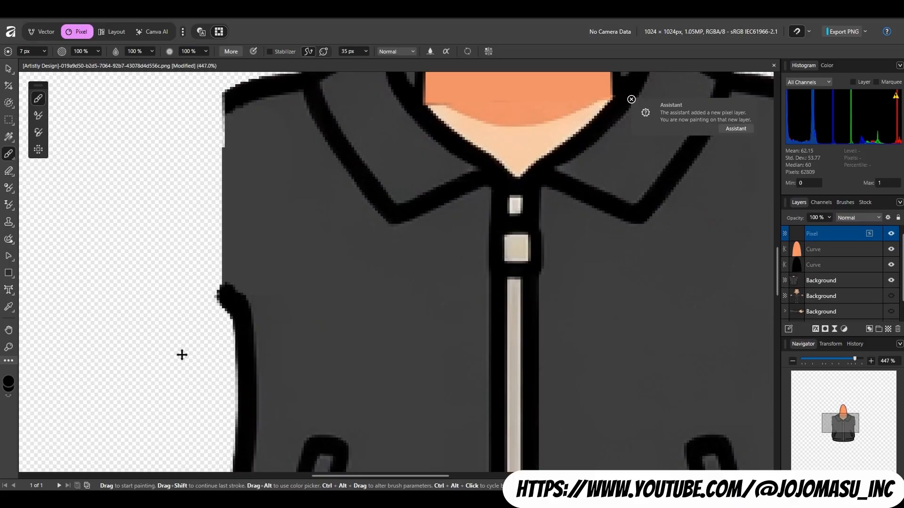
scroll(184, 357, down, 4)
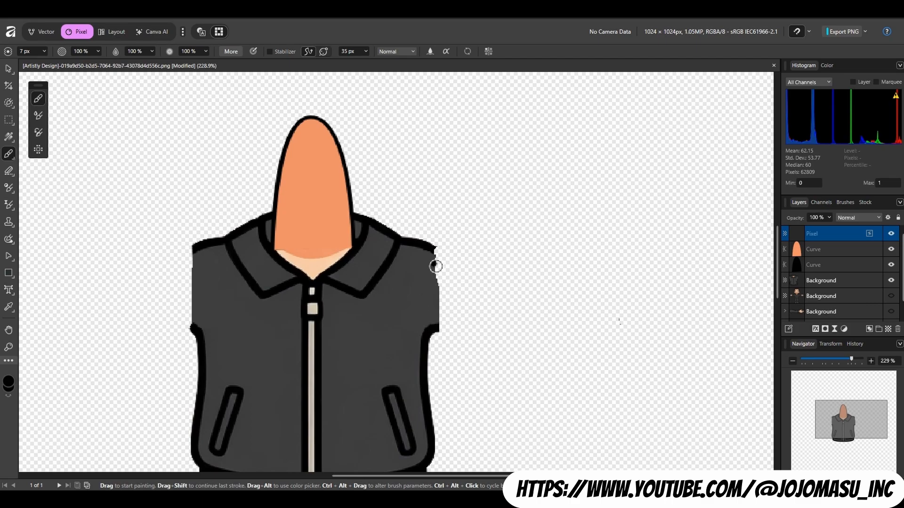
- Paint the broken tip of the right shoulder outline black and undo the stray dab below it
scroll(434, 263, up, 3)
scroll(435, 266, up, 1)
drag(437, 230, 435, 227)
key(ctrl+z)
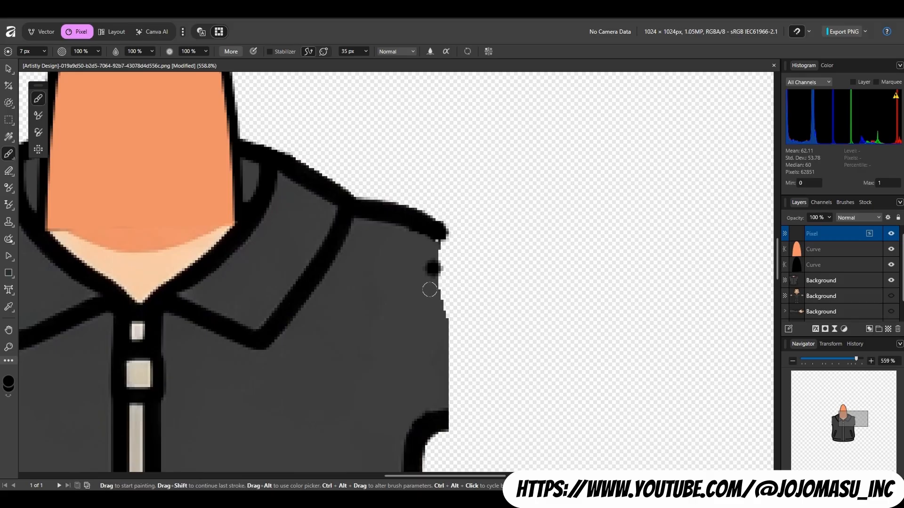
- Fill the uneven right sleeve edge below the shoulder with the jacket's dark gray using the 7 px brush
scroll(467, 284, down, 2)
scroll(467, 285, down, 4)
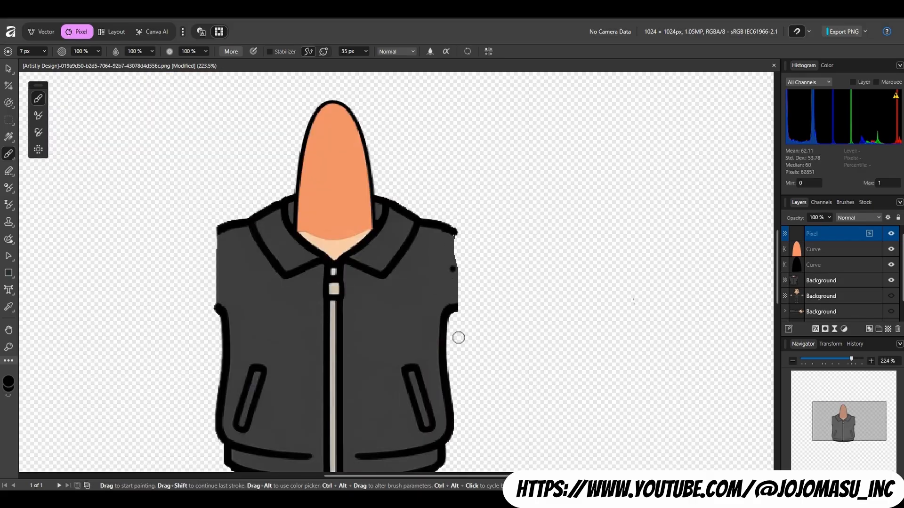
scroll(620, 339, down, 3)
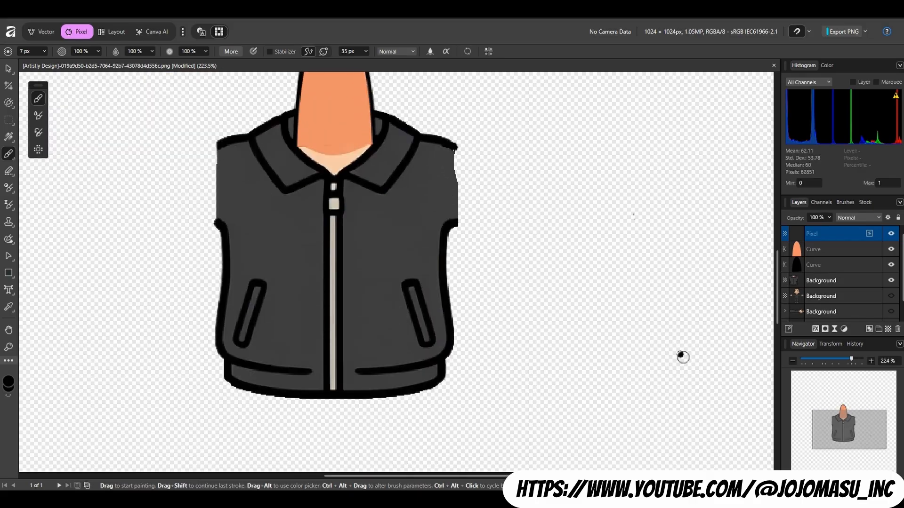
scroll(492, 353, up, 2)
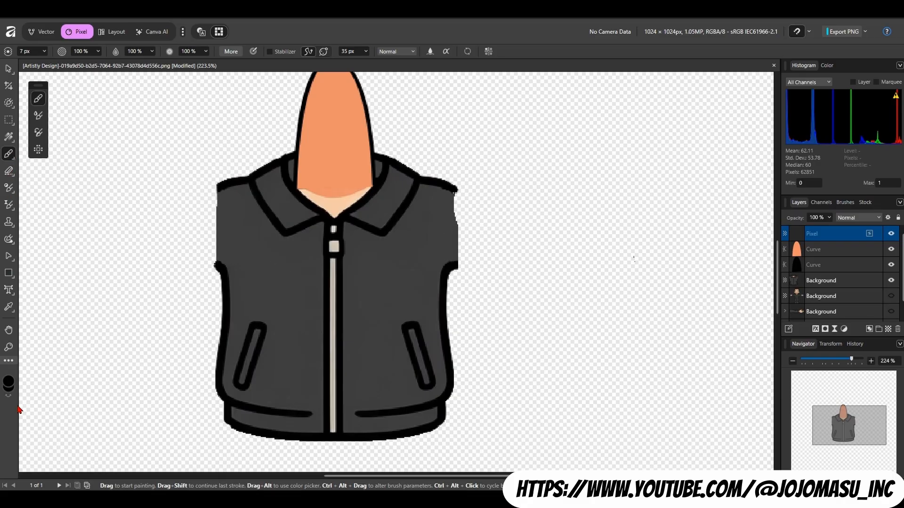
click(8, 309)
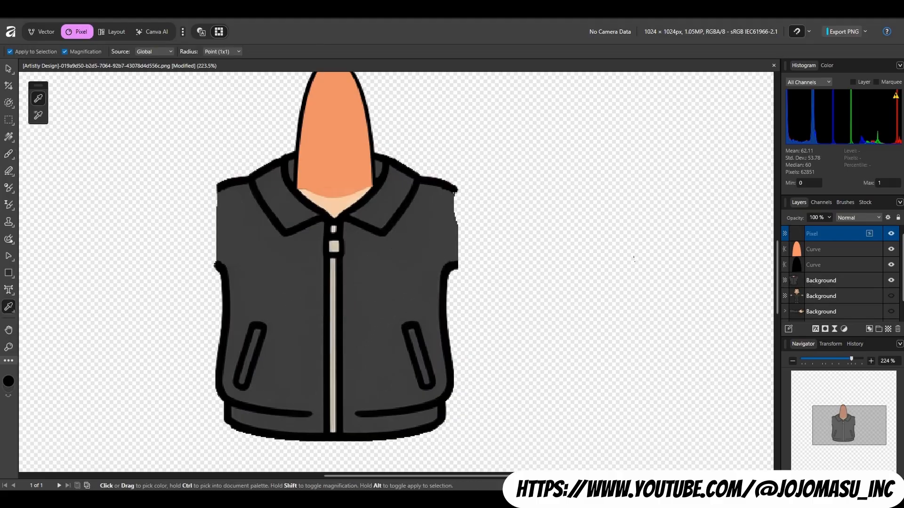
click(8, 155)
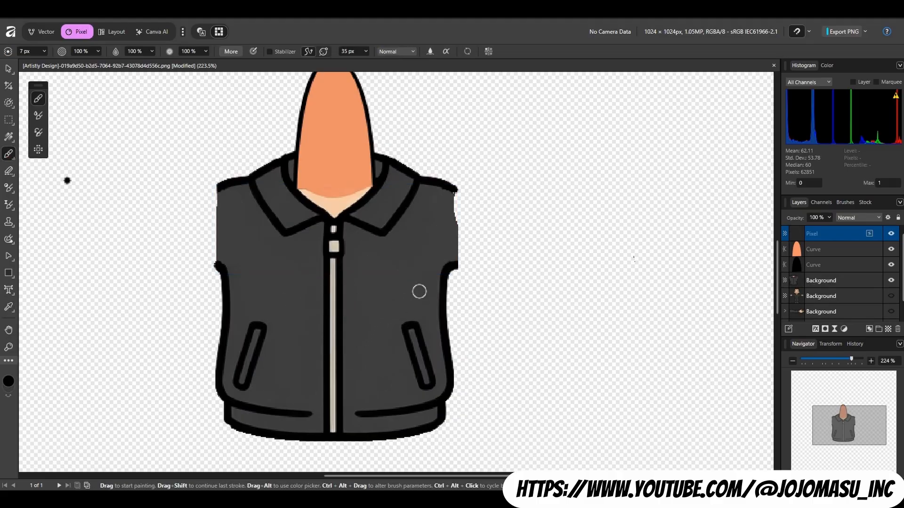
click(187, 405)
click(457, 199)
key(x)
click(459, 232)
key(x)
key(ctrl+z)
shift+click(457, 231)
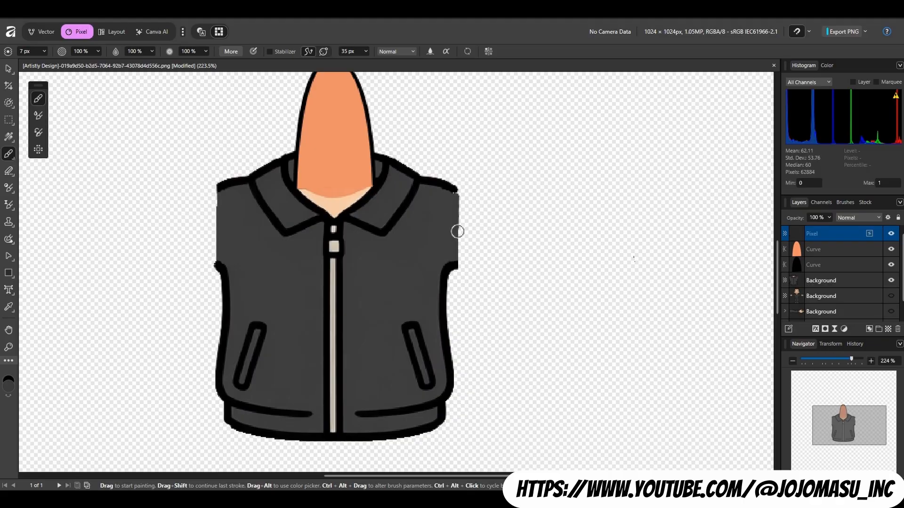
click(457, 198)
- Merge the visible neck, torso and paint layers into one new pixel layer above them
right_click(797, 254)
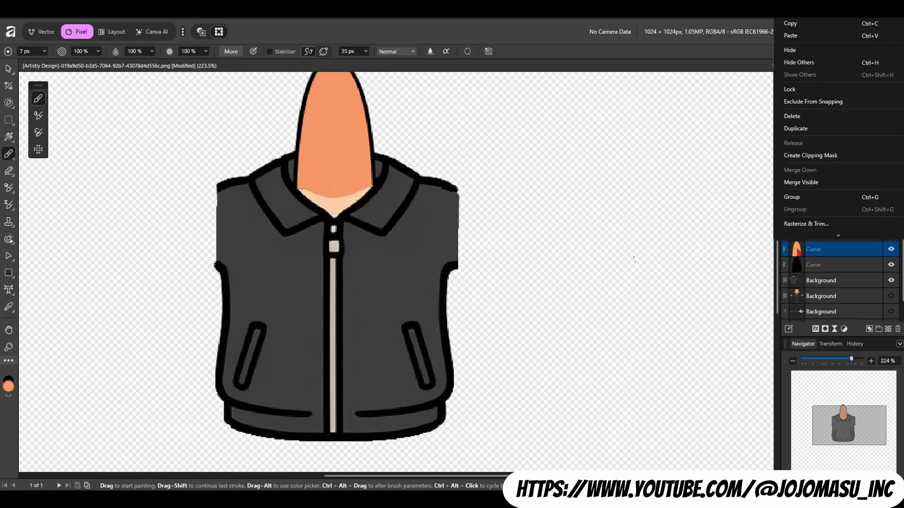
click(802, 183)
click(817, 234)
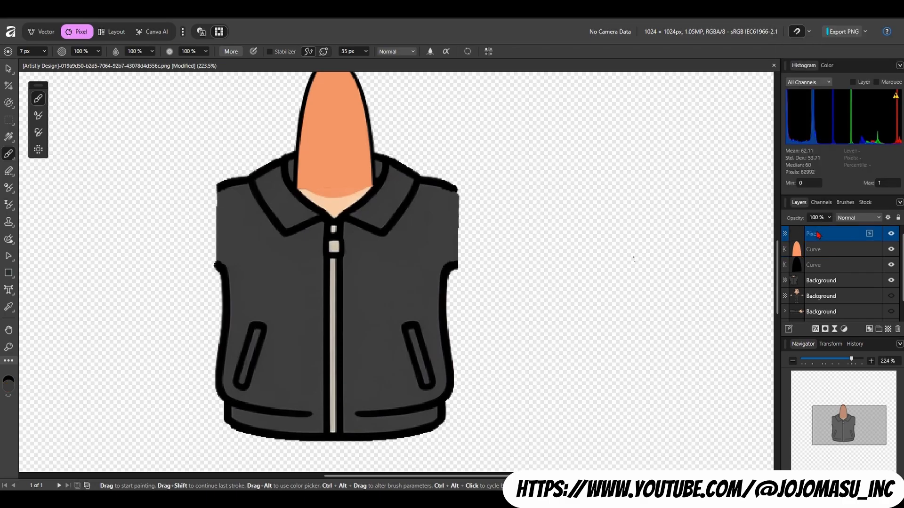
right_click(803, 238)
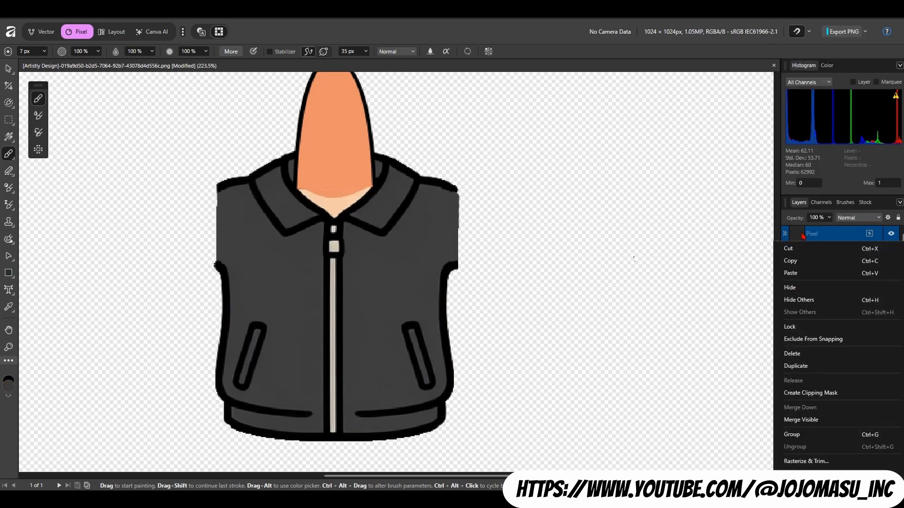
click(811, 419)
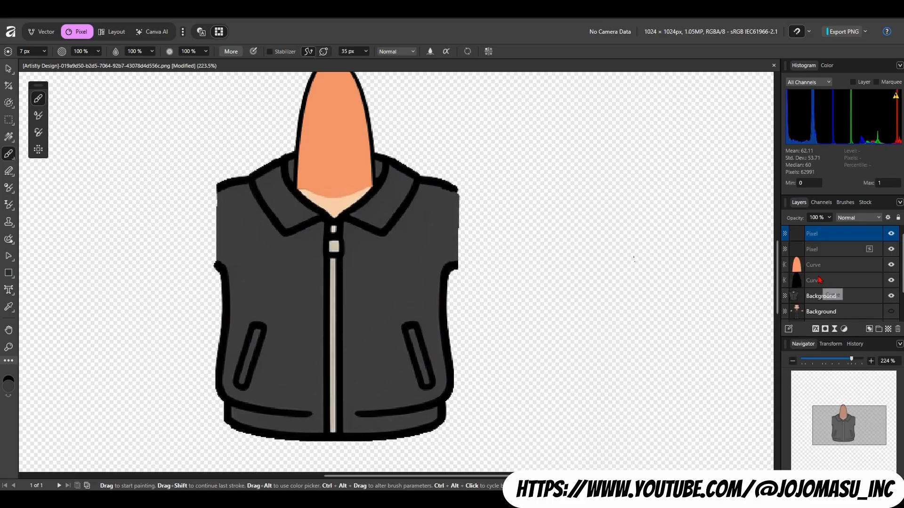
- Delete the old paint layer, both neck curves and the original torso layer beneath the merged layer
click(815, 258)
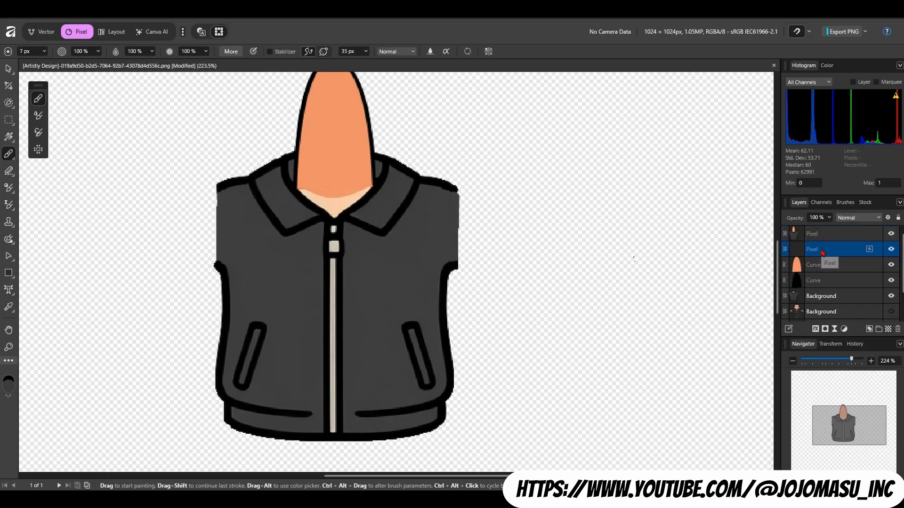
shift+click(836, 297)
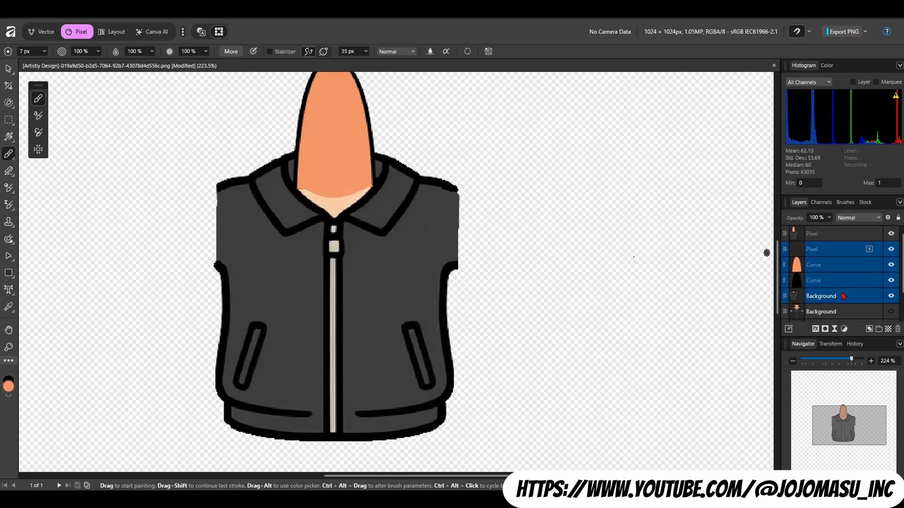
key(Delete)
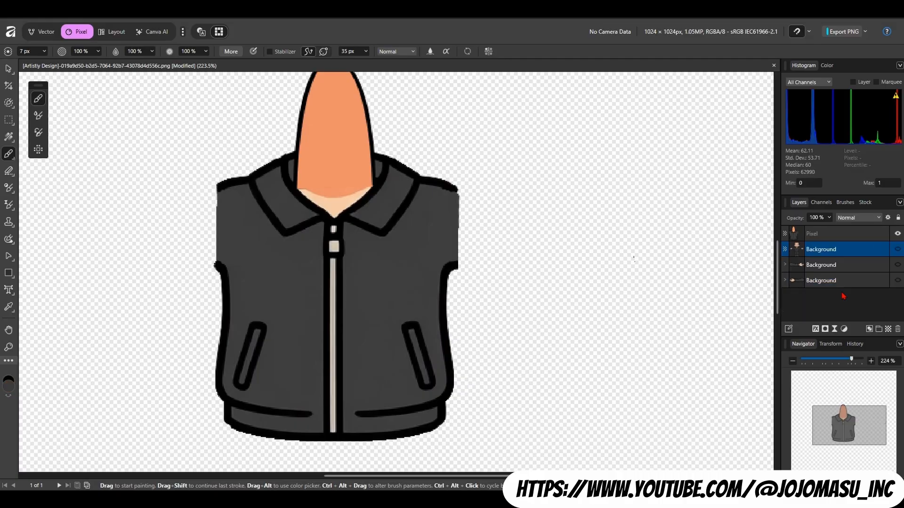
- Image-trace the merged torso layer with a 57 % edge threshold and 38 % curve fitting tolerance
click(799, 234)
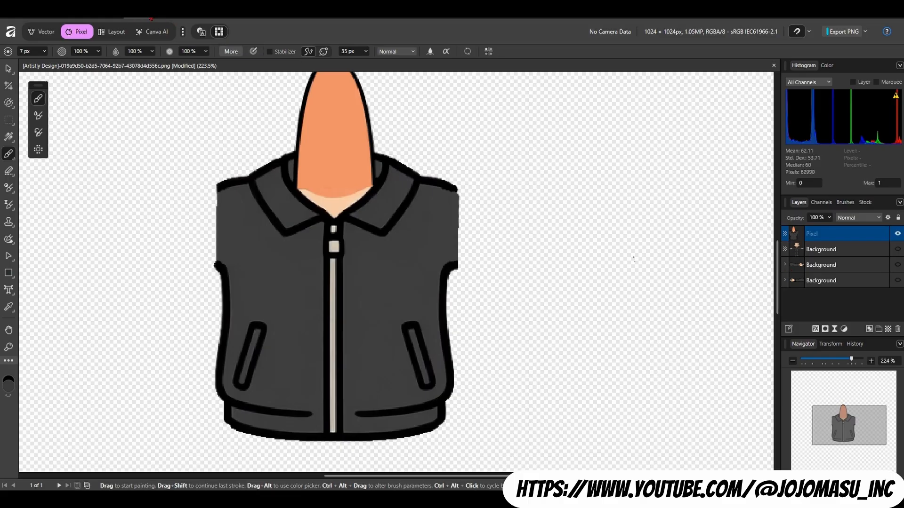
click(139, 17)
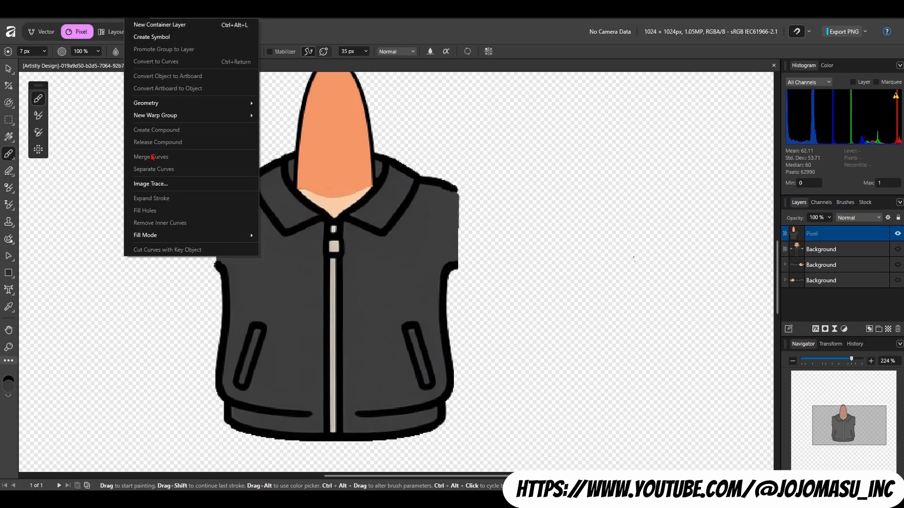
click(149, 183)
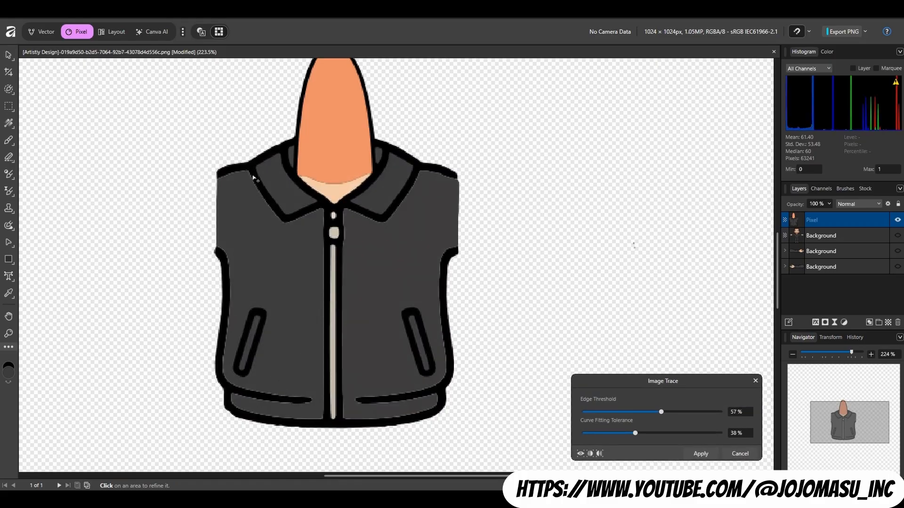
click(709, 454)
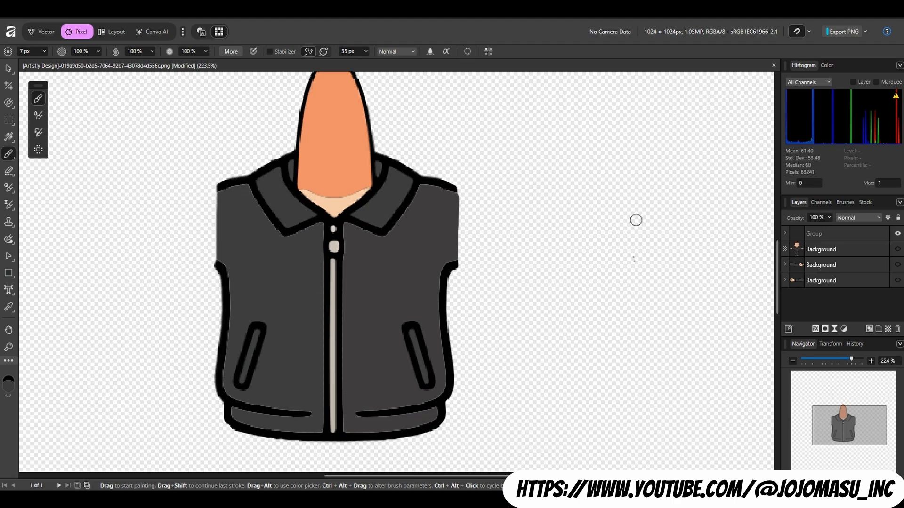
- Examine the curves inside the traced torso group, including the two pocket outlines
click(785, 234)
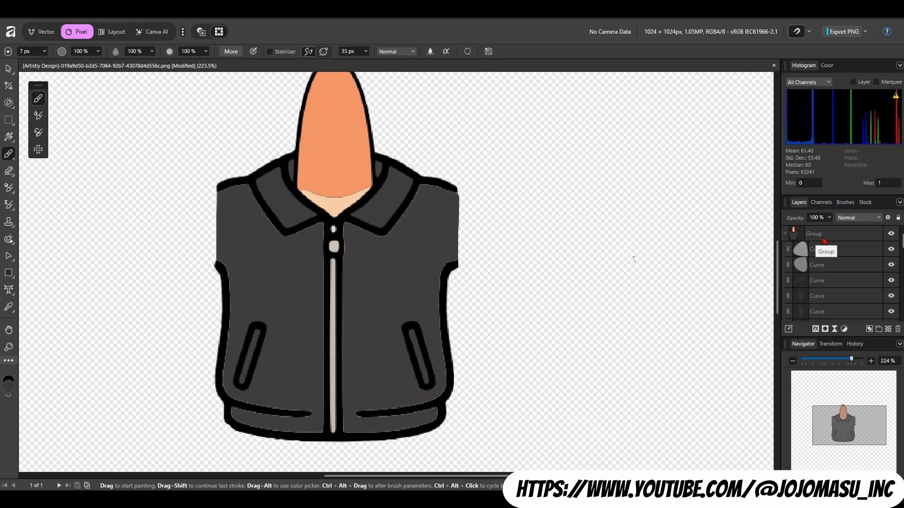
scroll(829, 268, down, 2)
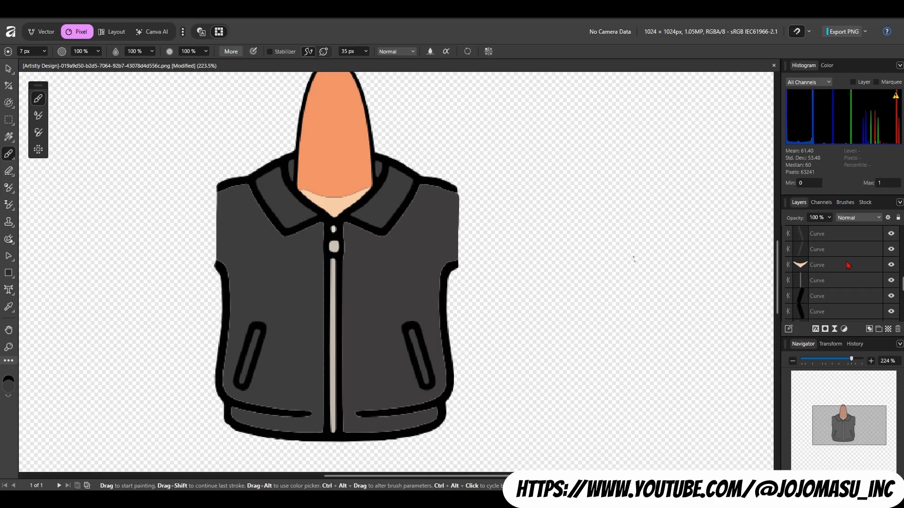
scroll(848, 268, down, 2)
scroll(854, 271, up, 3)
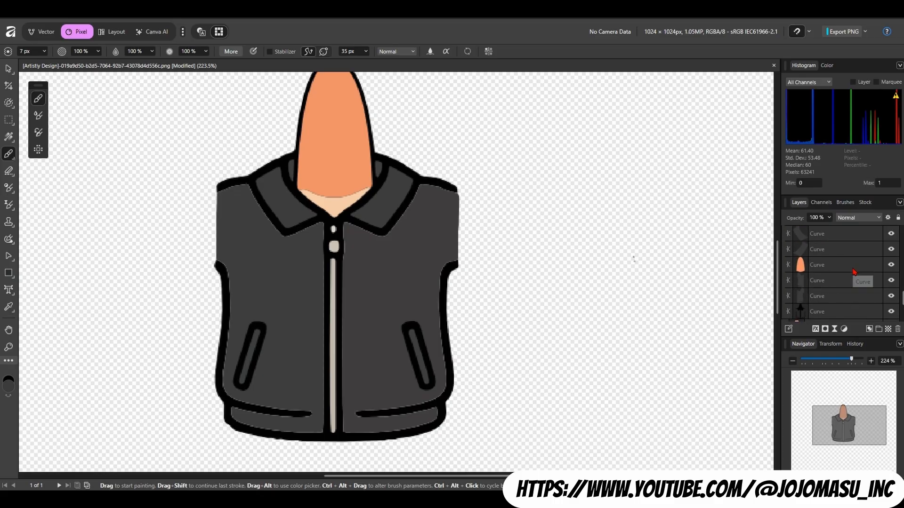
scroll(854, 275, up, 3)
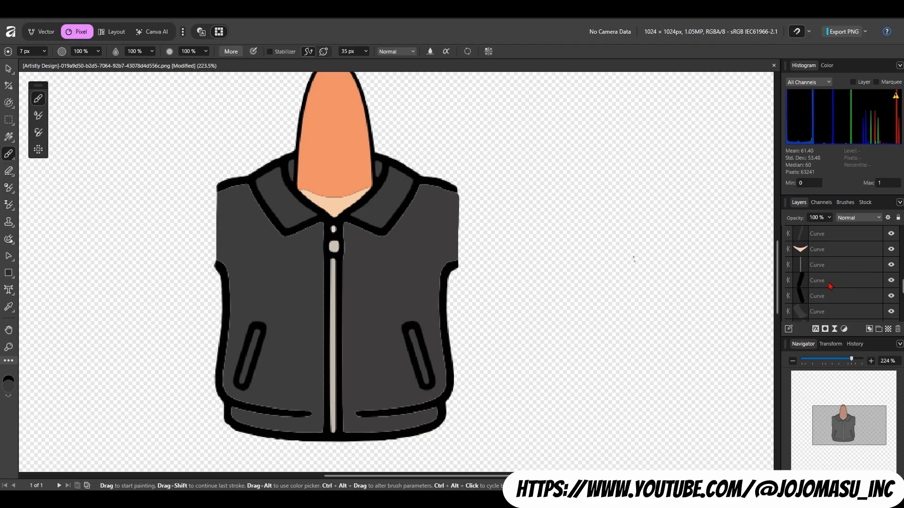
click(832, 285)
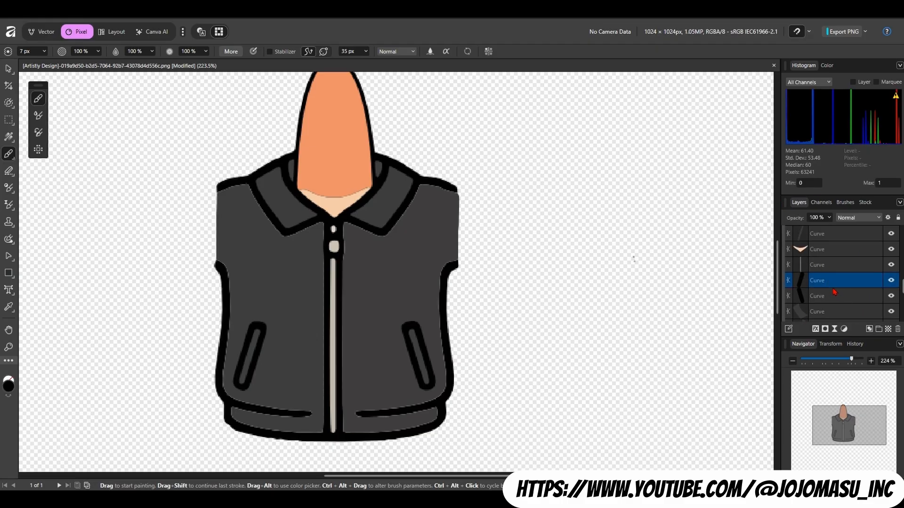
scroll(812, 268, up, 2)
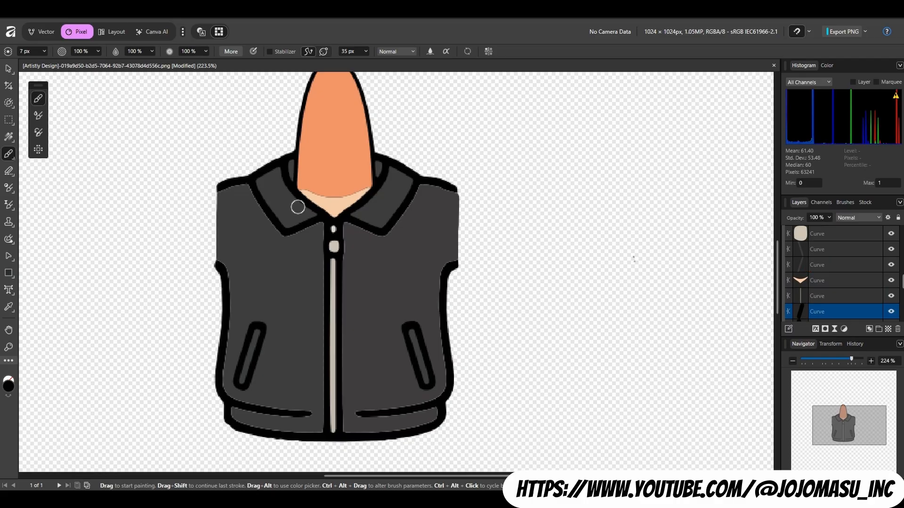
click(41, 31)
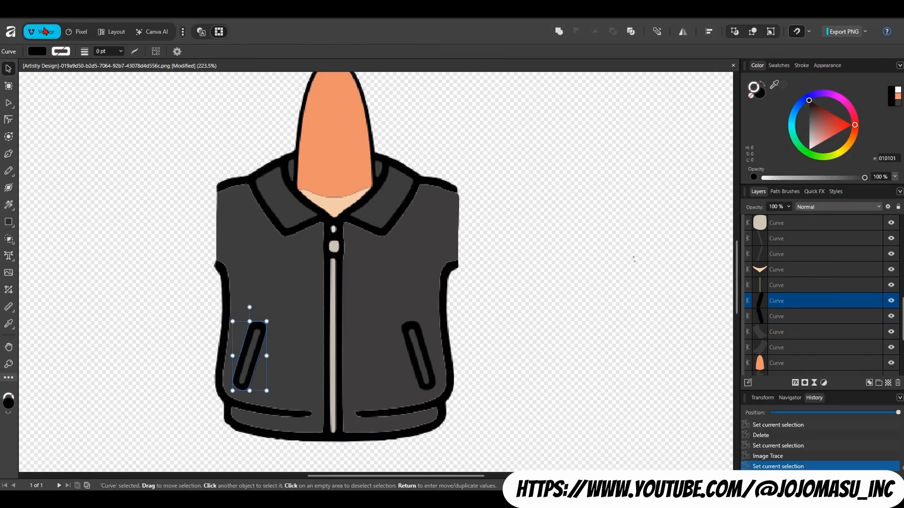
shift+click(763, 320)
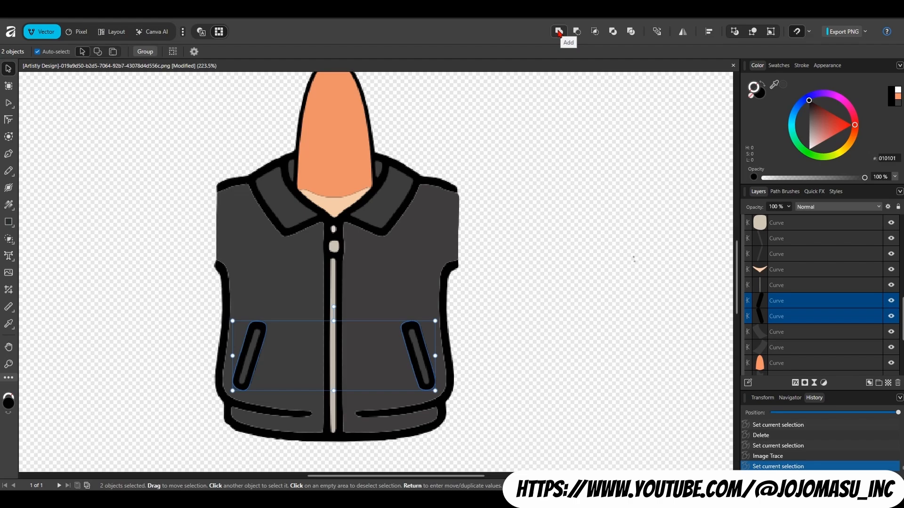
click(532, 245)
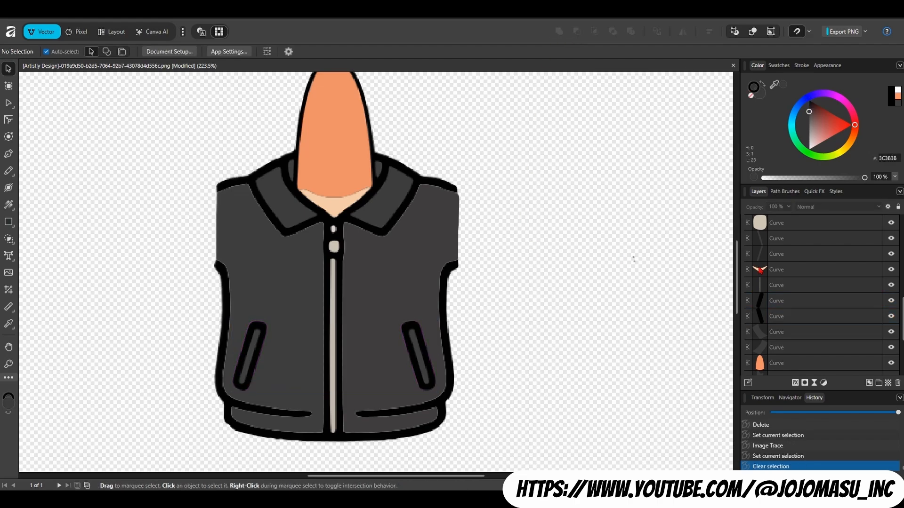
scroll(782, 239, up, 5)
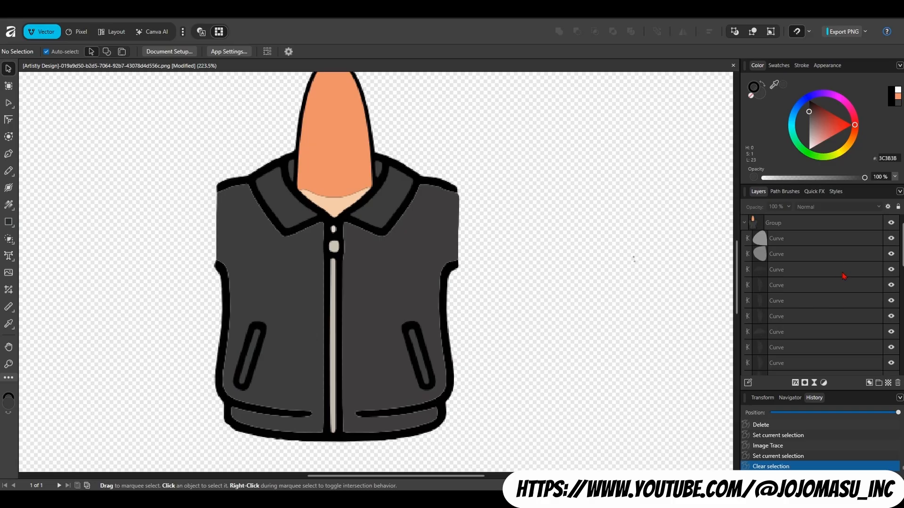
click(745, 223)
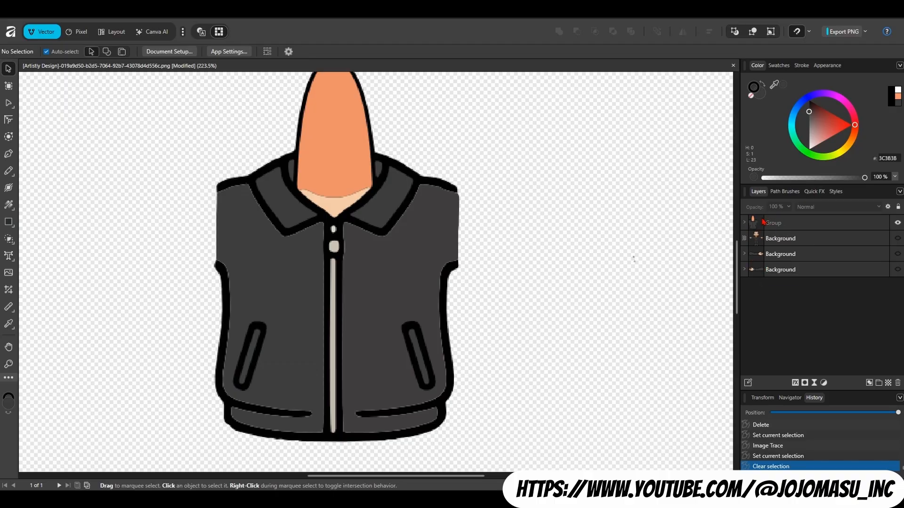
- Hide the traced torso group and show the full character layer down to the trousers
scroll(702, 268, down, 3)
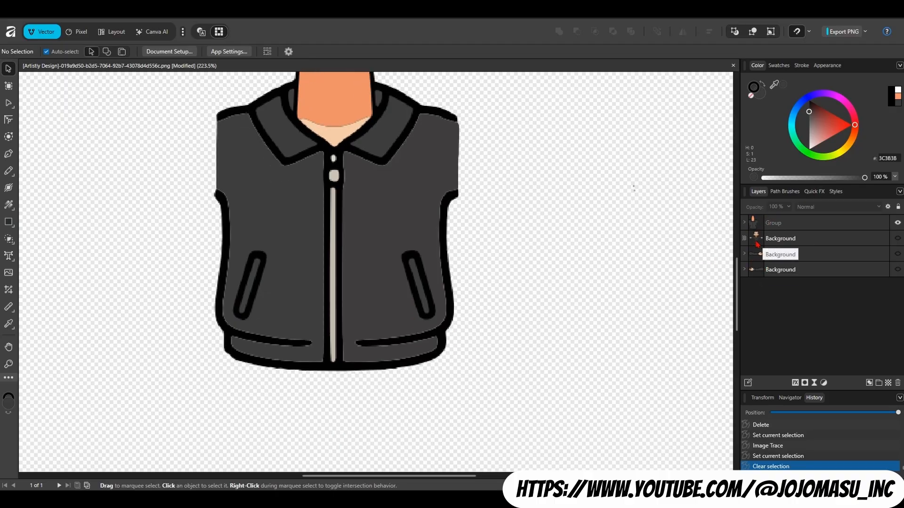
click(898, 222)
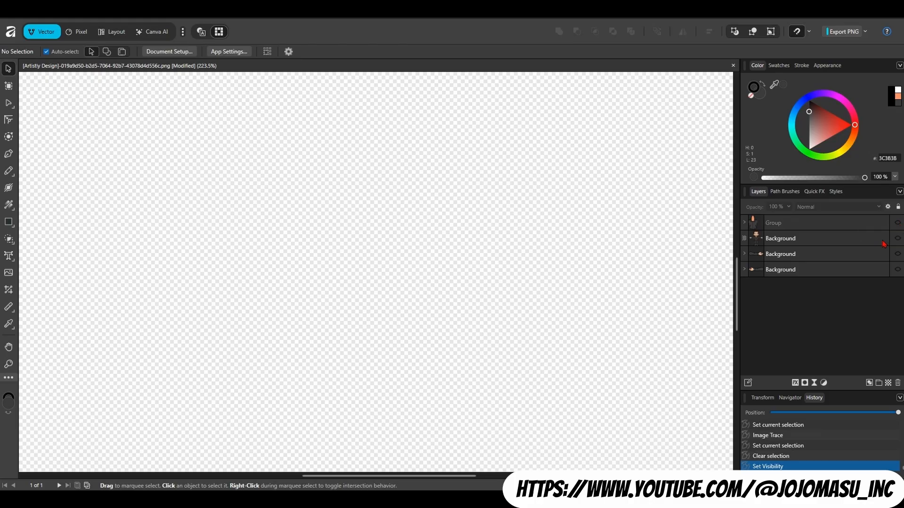
click(898, 238)
scroll(440, 370, down, 5)
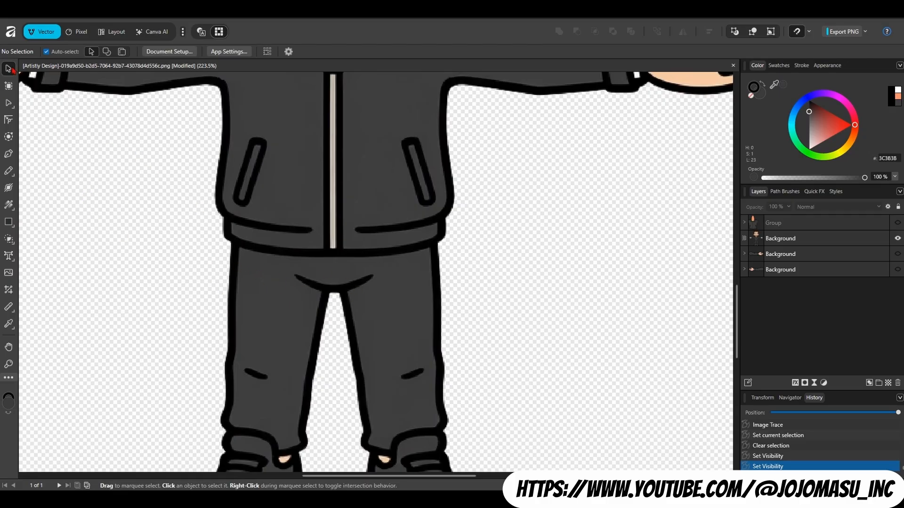
- Select the upper trousers from the jacket hem down to the crotch line with the 11 px selection brush
click(80, 33)
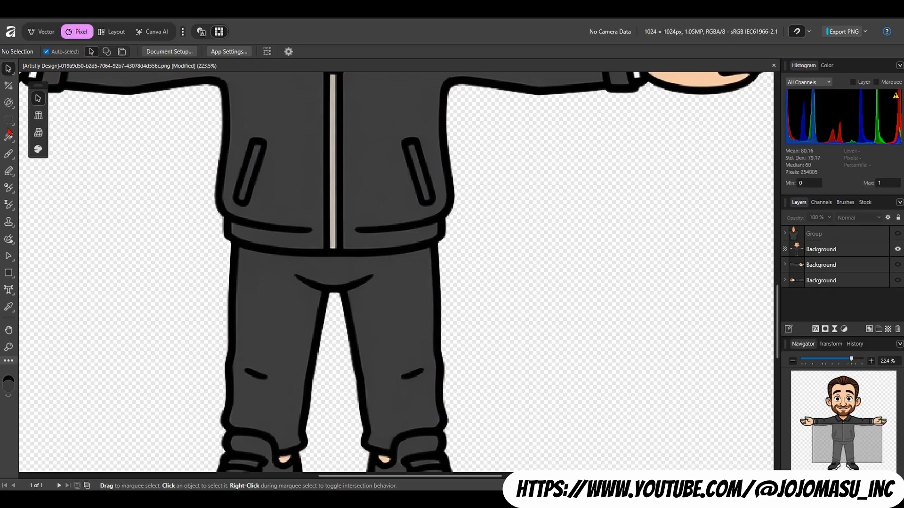
click(9, 103)
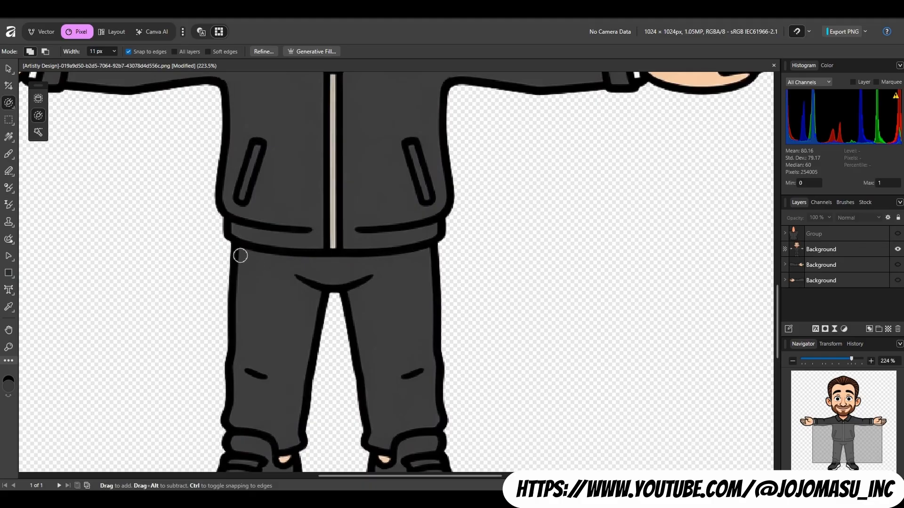
drag(261, 268, 301, 269)
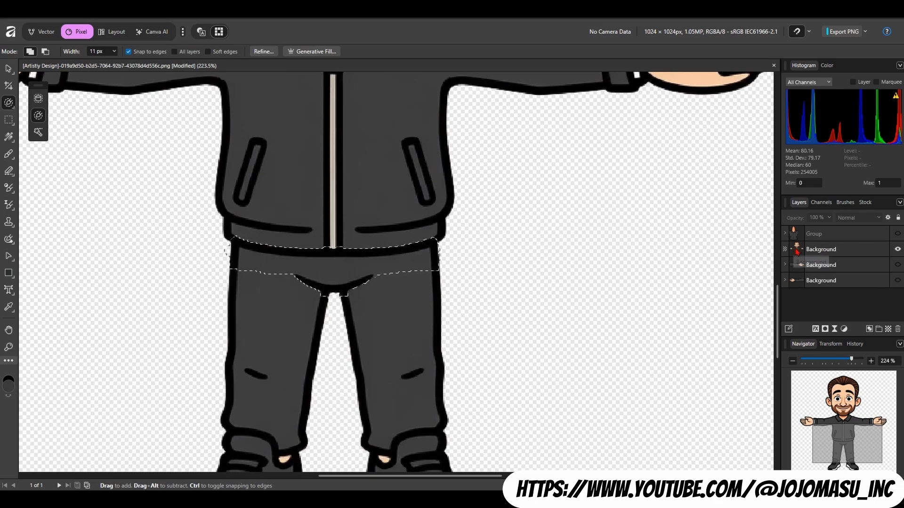
- Place the full character layer above the torso group and duplicate its selected hip area to a new layer, leaving only that copy visible
drag(805, 234, 809, 255)
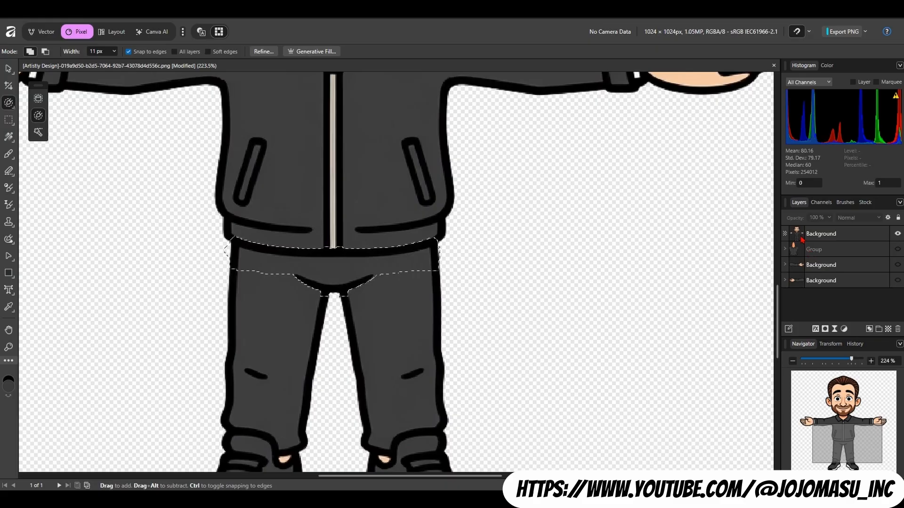
click(801, 241)
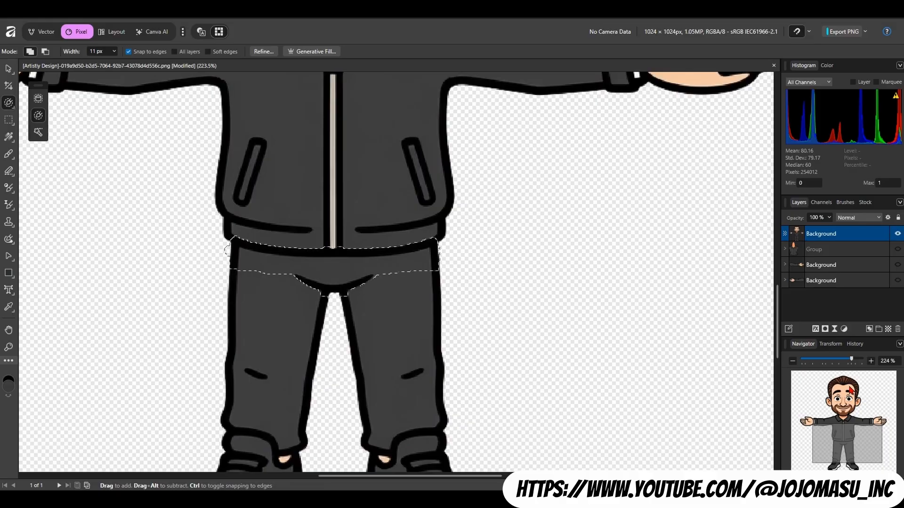
key(ctrl+j)
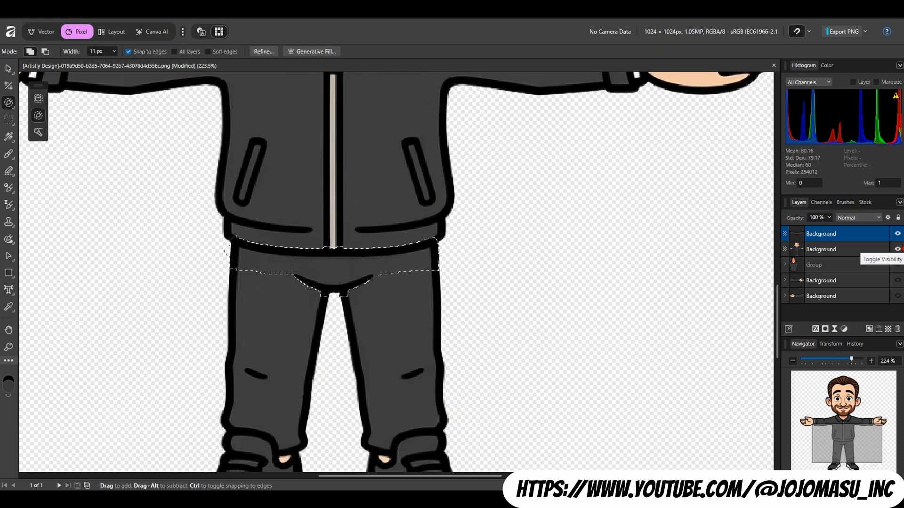
click(897, 249)
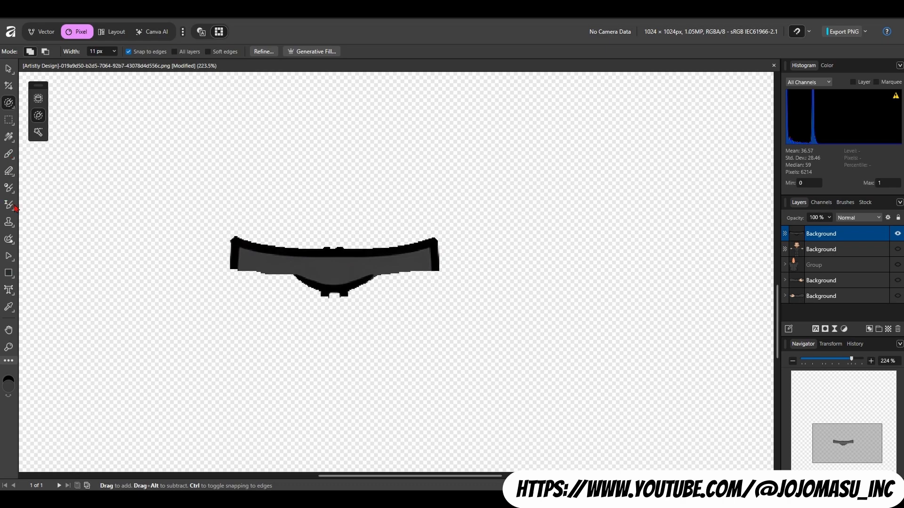
- Erase the stray pixels below the crotch and cut both side outlines of the hip piece diagonally with the 17 px eraser
click(10, 173)
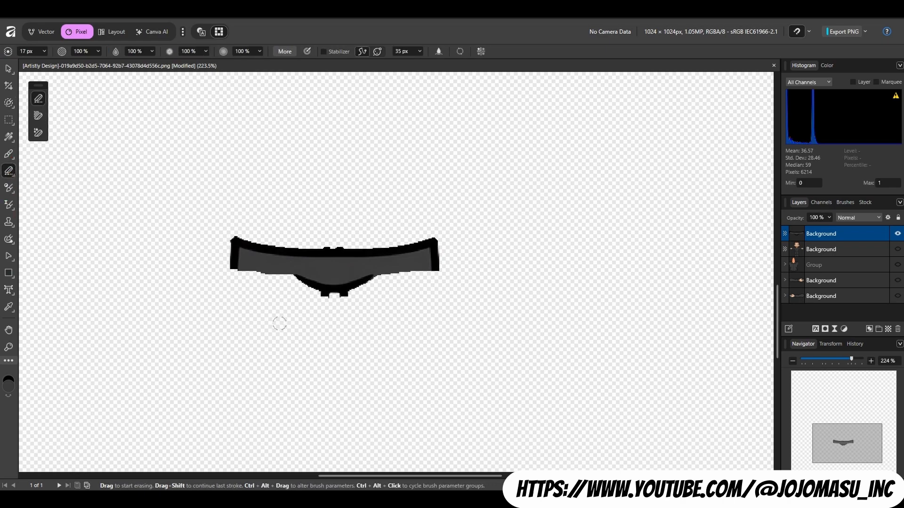
drag(315, 298, 318, 304)
mouse_move(332, 300)
mouse_down()
mouse_move(351, 296)
mouse_move(339, 316)
mouse_up()
drag(227, 249, 224, 249)
drag(245, 278, 231, 248)
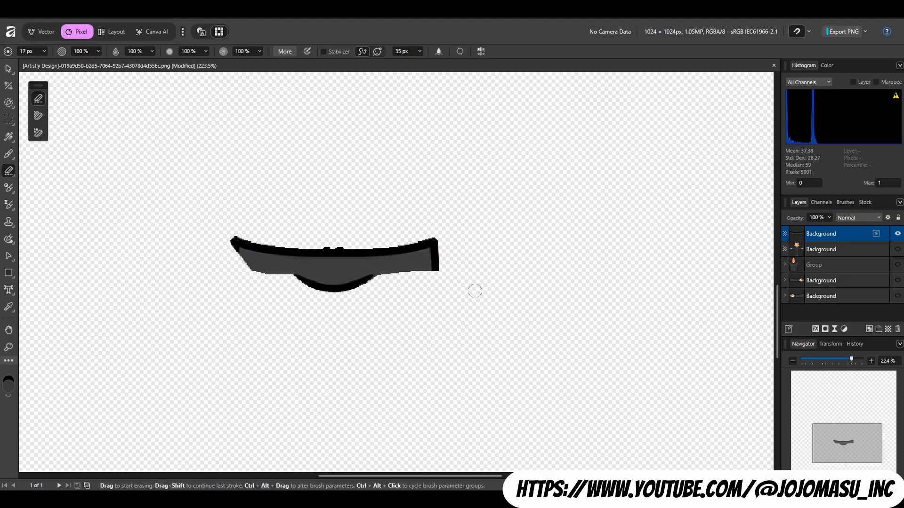
click(439, 251)
drag(440, 270, 428, 270)
shift+click(424, 273)
- Erase the two zipper bumps along the hip piece's upper edge and clean up its right side edge
scroll(335, 278, up, 5)
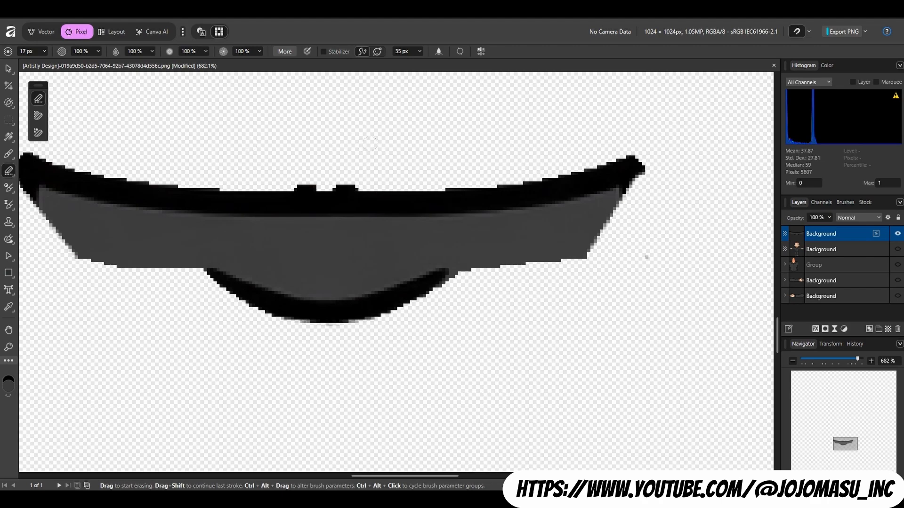
drag(359, 163, 302, 164)
click(592, 280)
scroll(565, 267, up, 3)
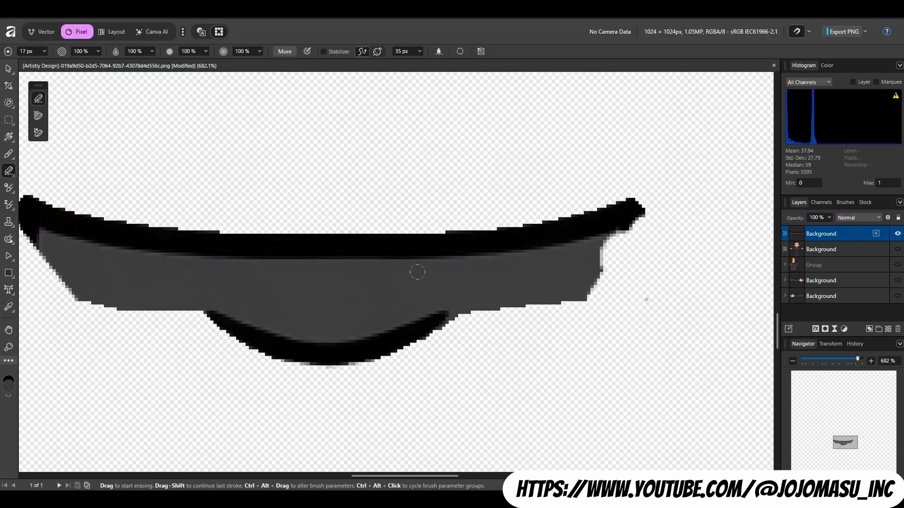
scroll(464, 372, down, 3)
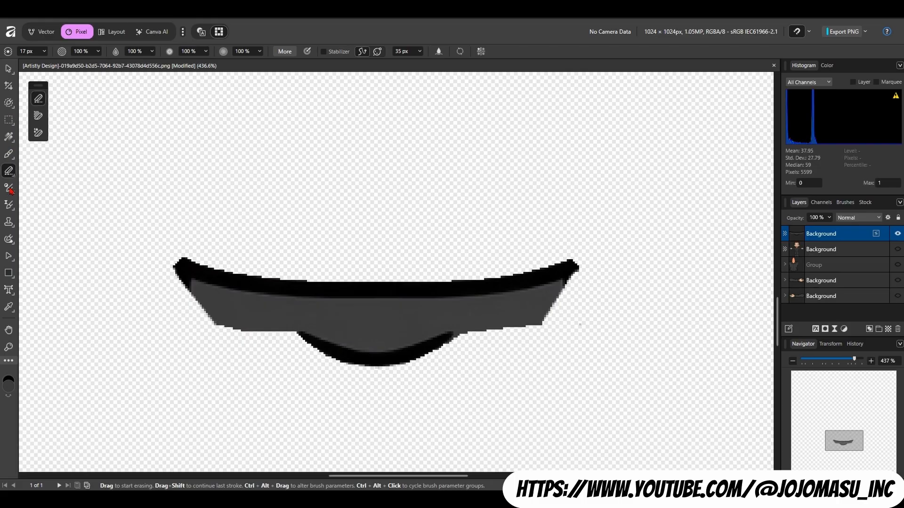
- Draw a closed three-point dark gray patch over the hip piece's left black corner with the Pen tool and bend its outer edge outward
click(9, 257)
click(41, 252)
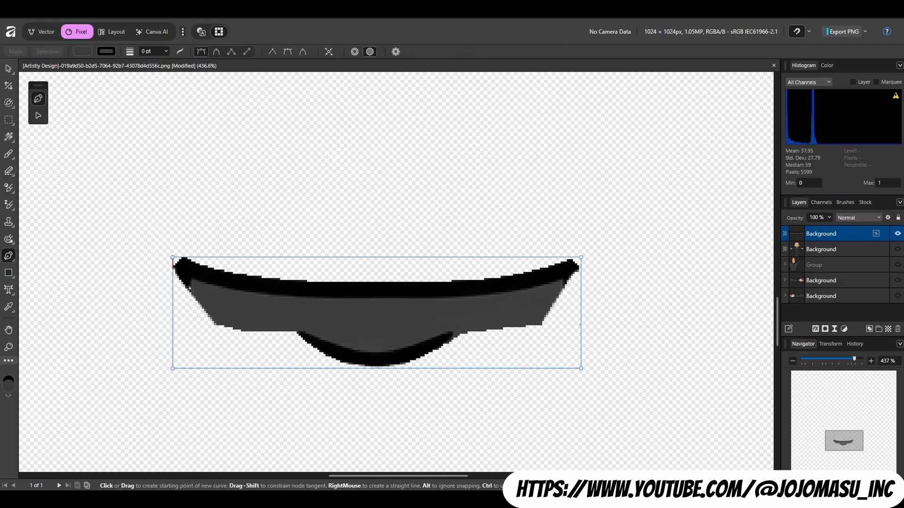
scroll(179, 288, up, 5)
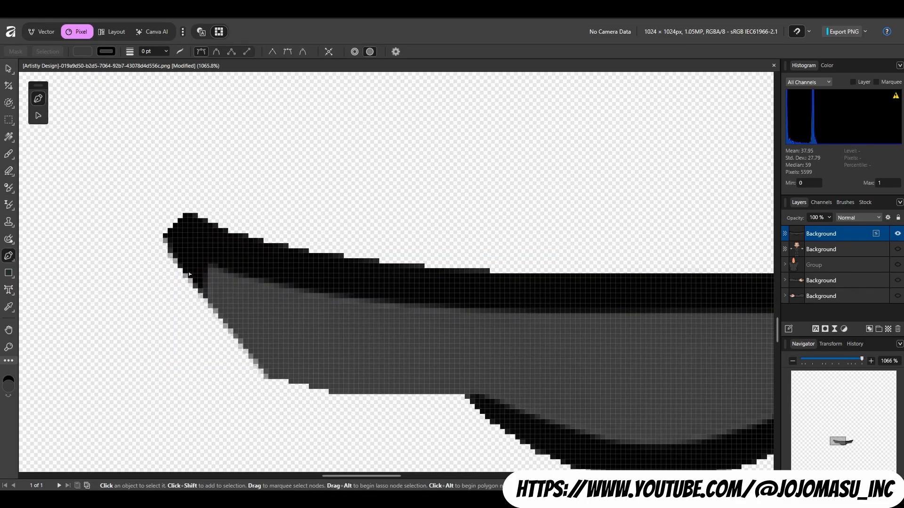
click(213, 267)
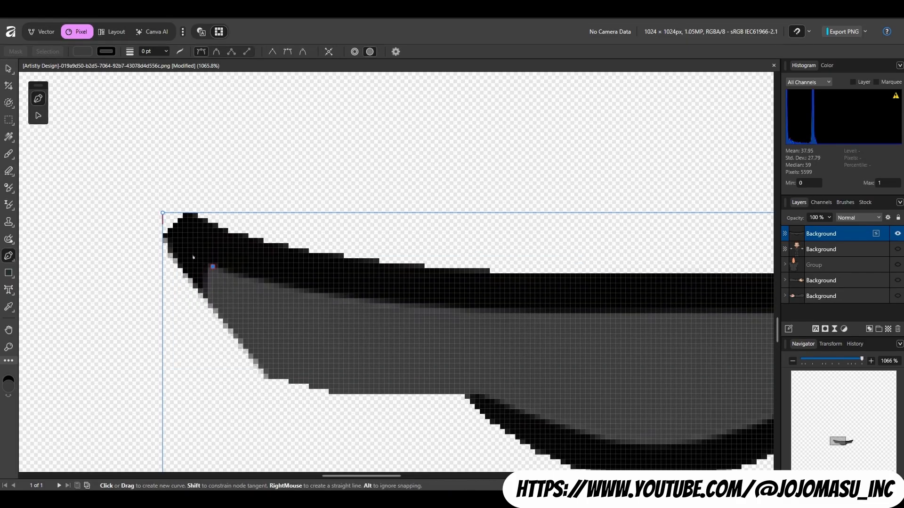
click(163, 238)
click(210, 304)
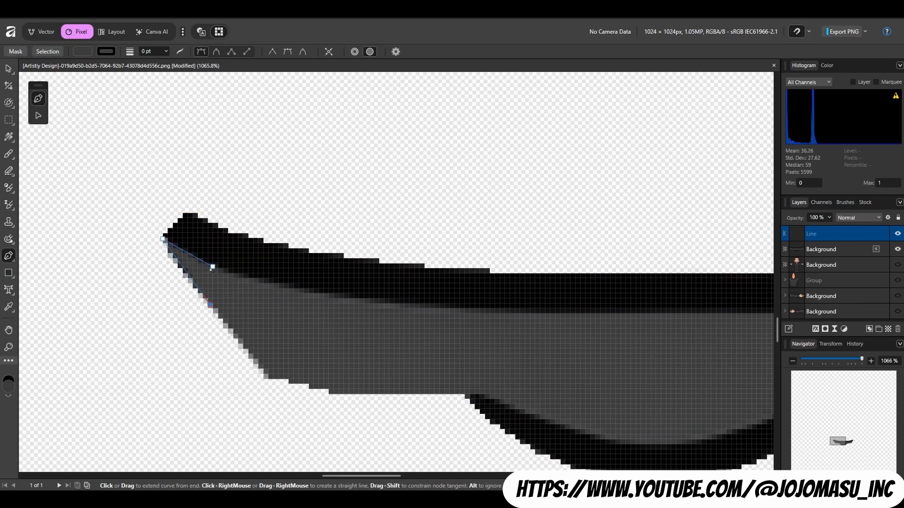
click(213, 267)
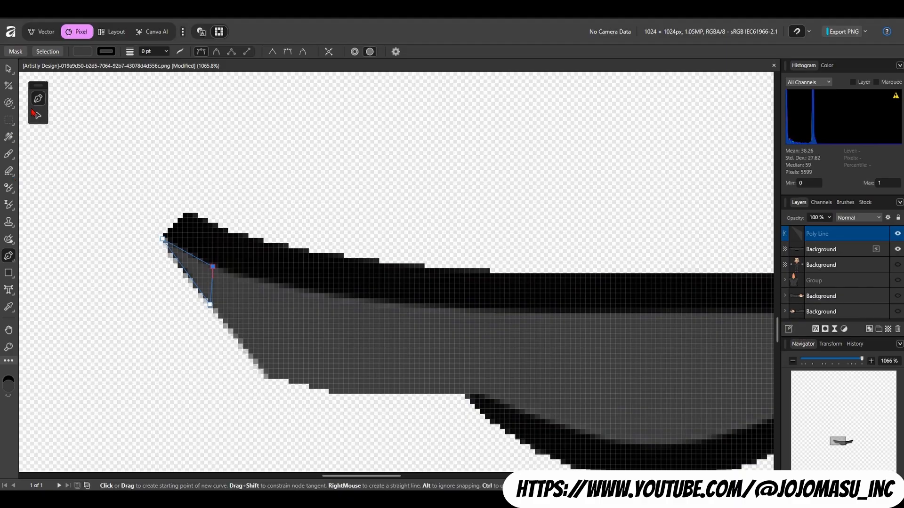
click(38, 119)
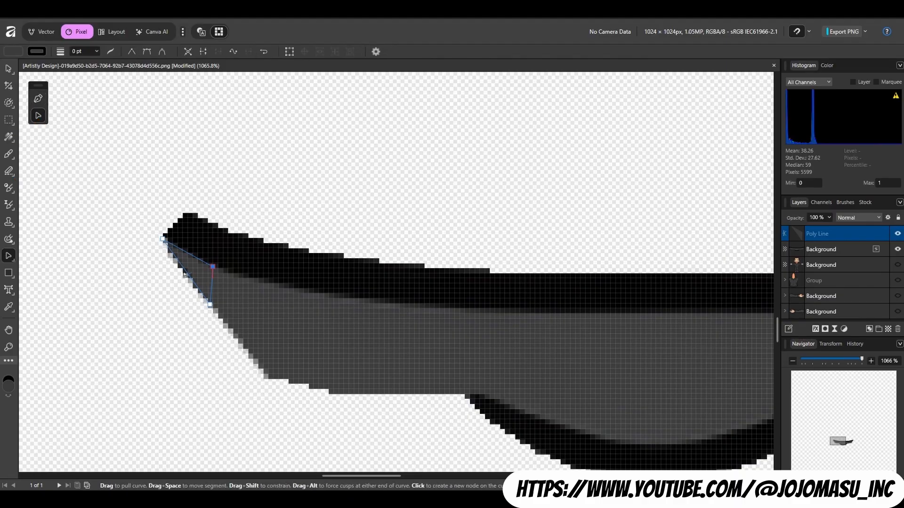
drag(184, 274, 180, 276)
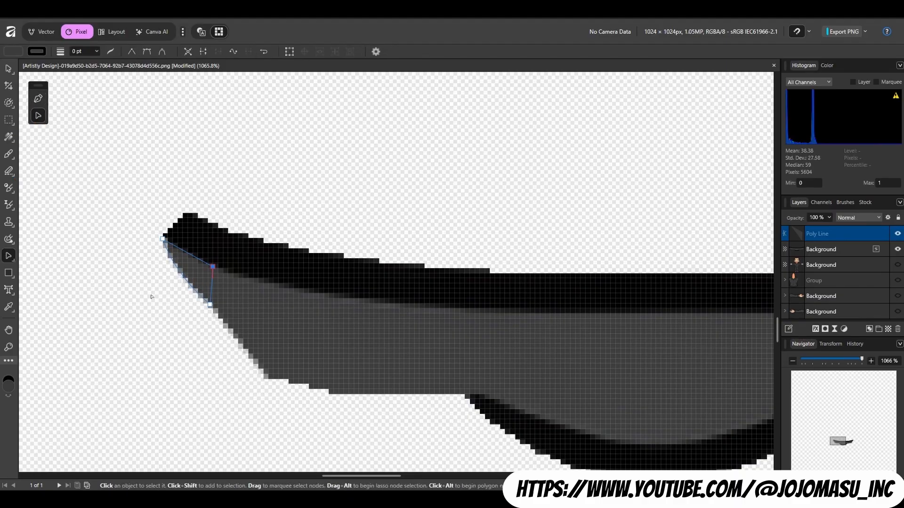
- Draw a closed three-point dark gray patch over the hip piece's right black corner with the Pen tool
scroll(151, 297, down, 5)
scroll(296, 272, up, 7)
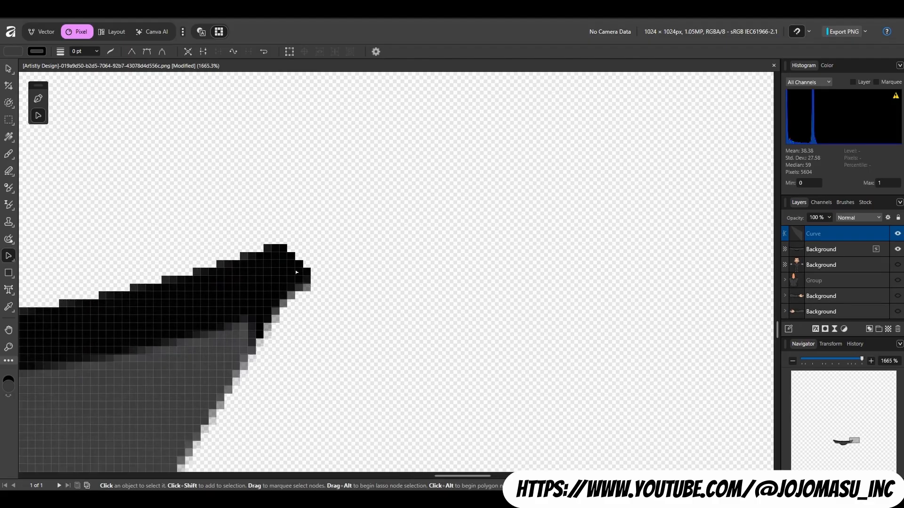
click(38, 99)
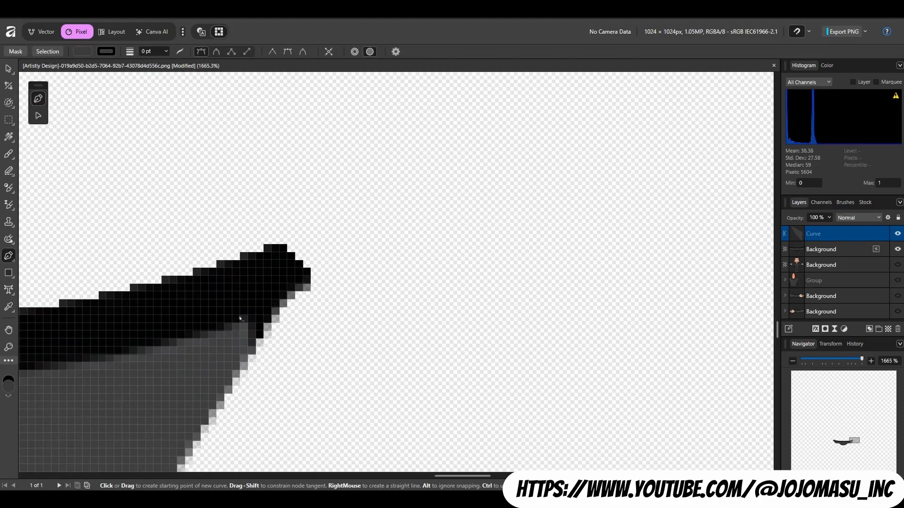
click(235, 318)
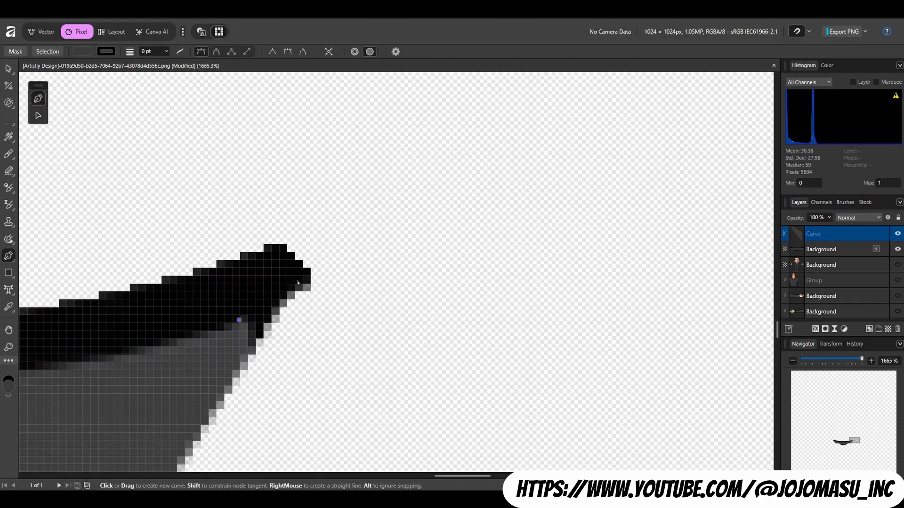
click(301, 285)
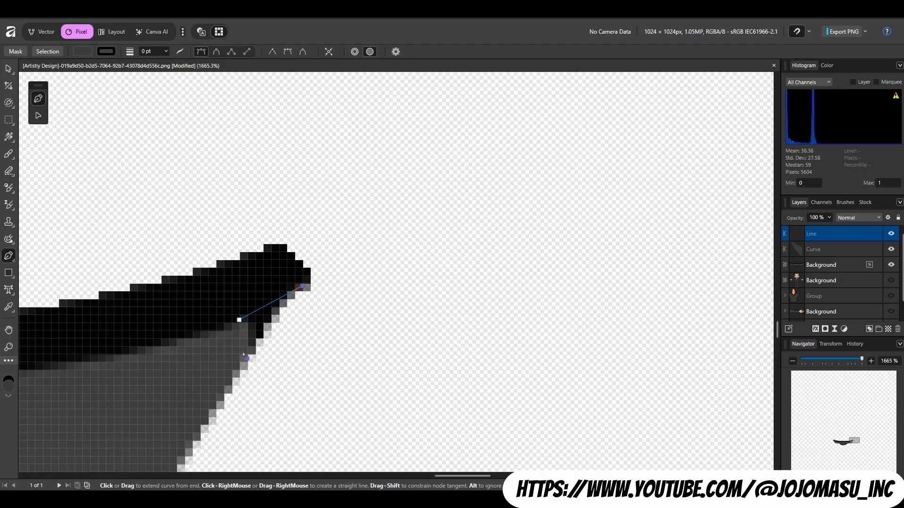
click(247, 359)
click(240, 320)
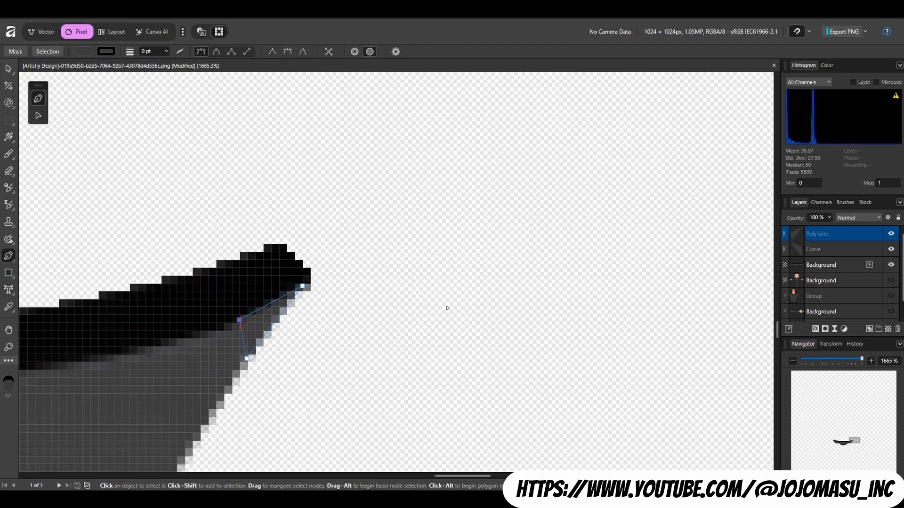
scroll(447, 309, down, 8)
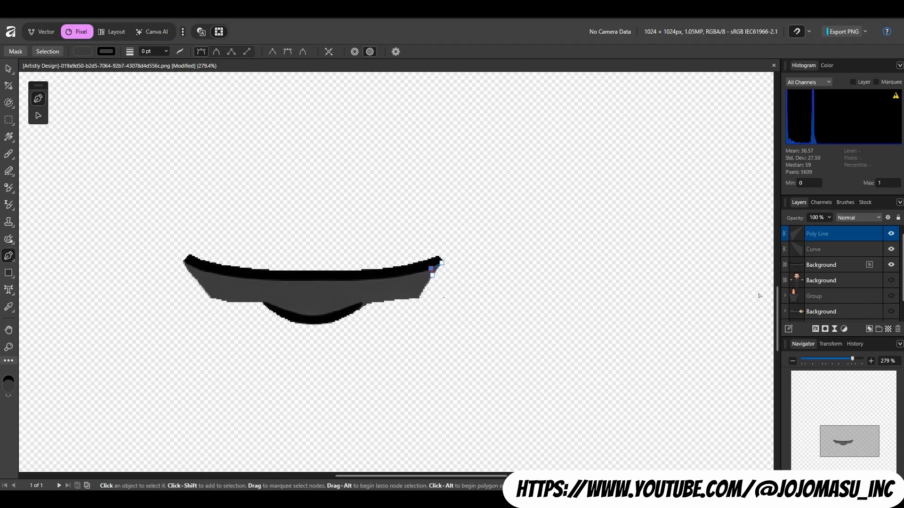
- Try to combine the hip piece and its two corner patches with Merge Visible
scroll(759, 296, up, 1)
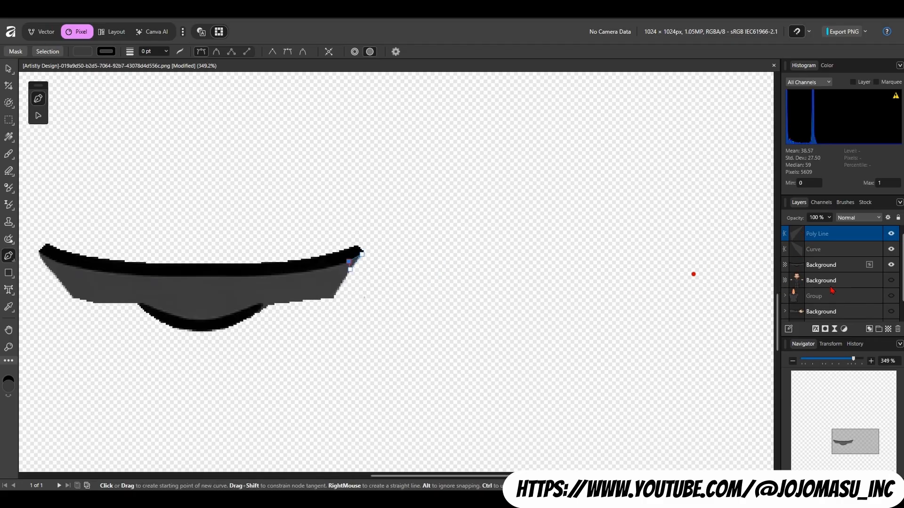
right_click(799, 235)
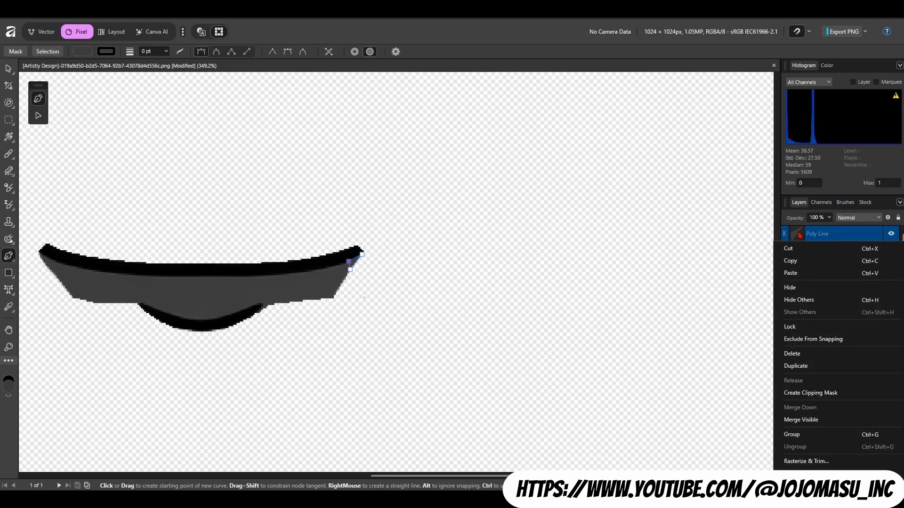
click(813, 421)
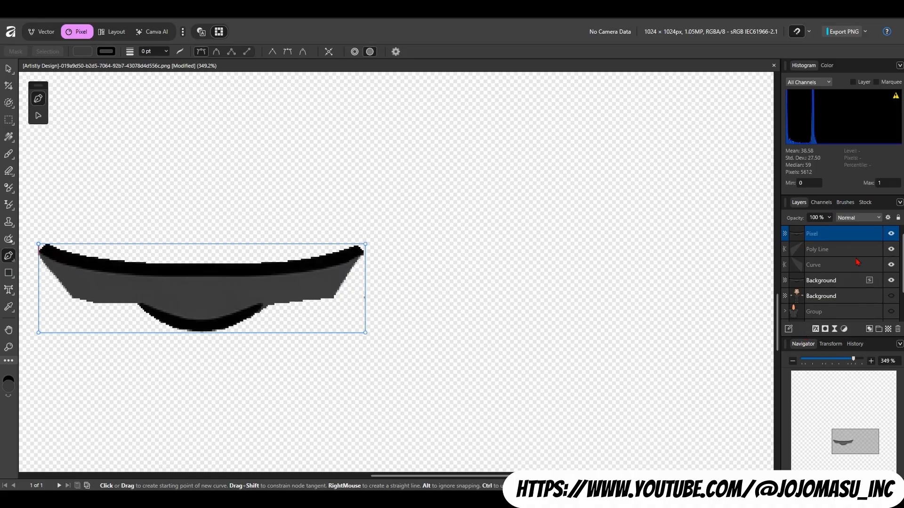
click(801, 252)
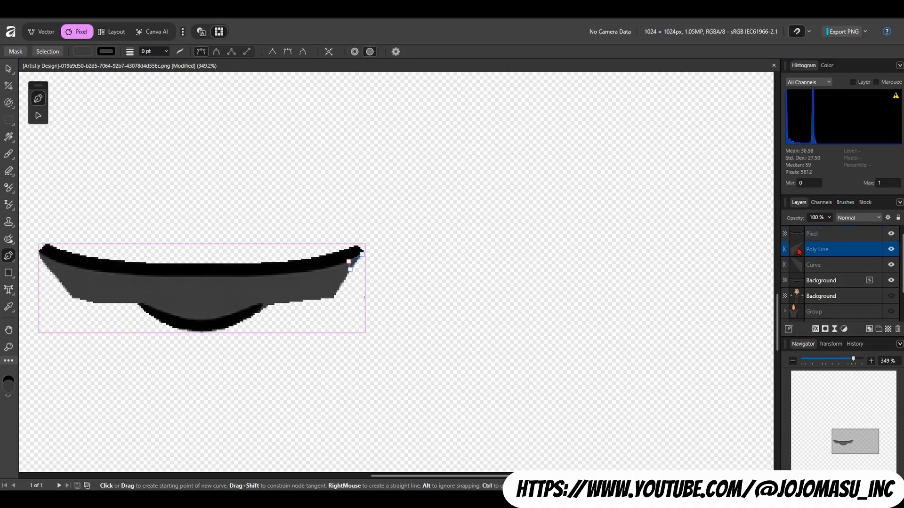
click(800, 268)
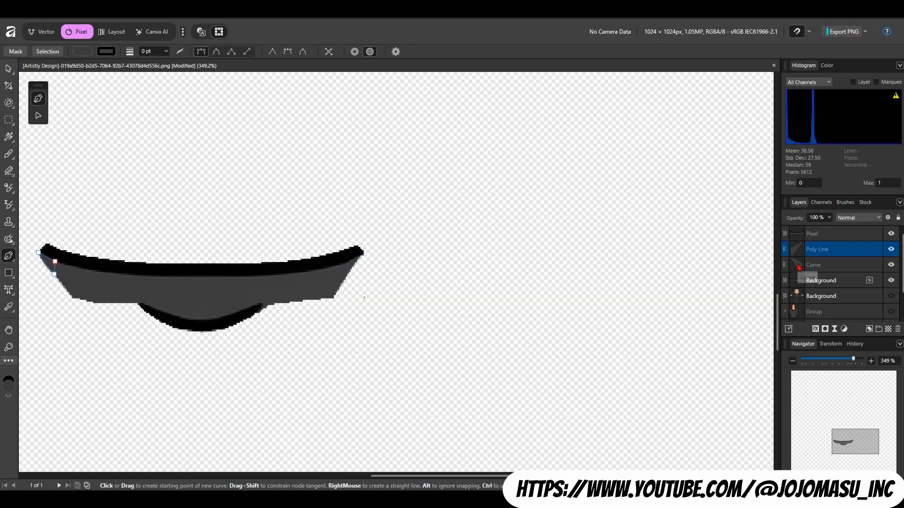
right_click(800, 252)
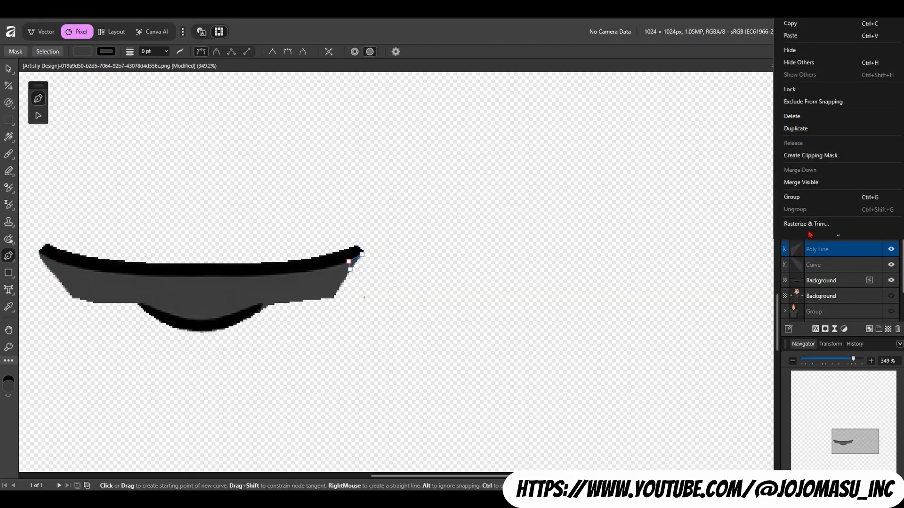
right_click(351, 258)
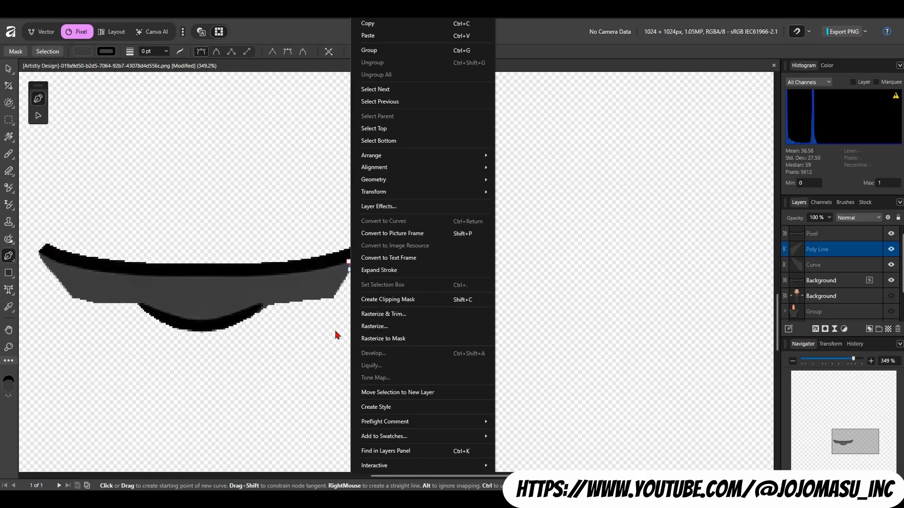
click(568, 258)
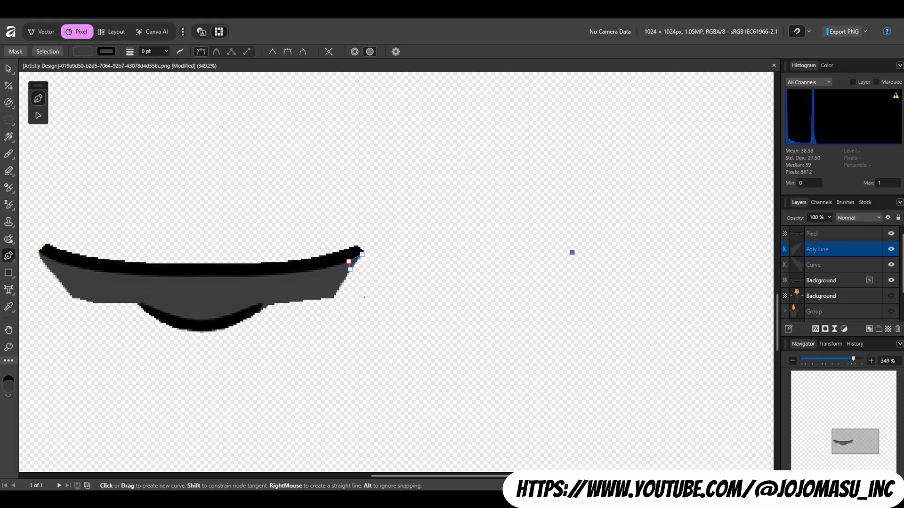
- Select all four hip objects on the canvas, merge the selected layers into one and clear the selection
click(9, 68)
drag(35, 216, 380, 367)
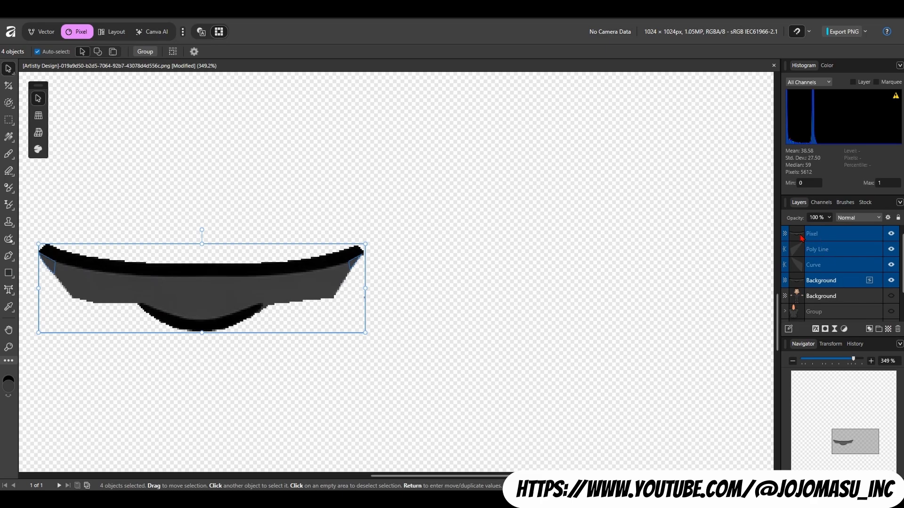
right_click(818, 235)
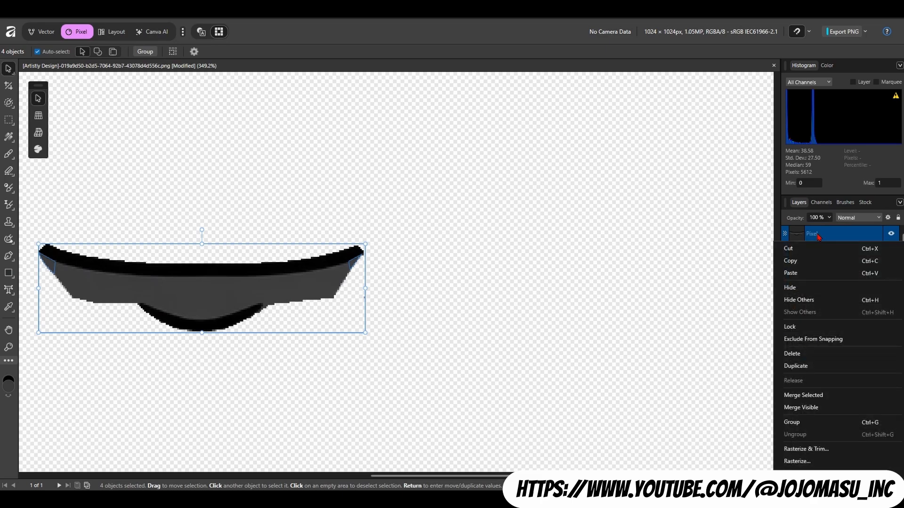
click(811, 399)
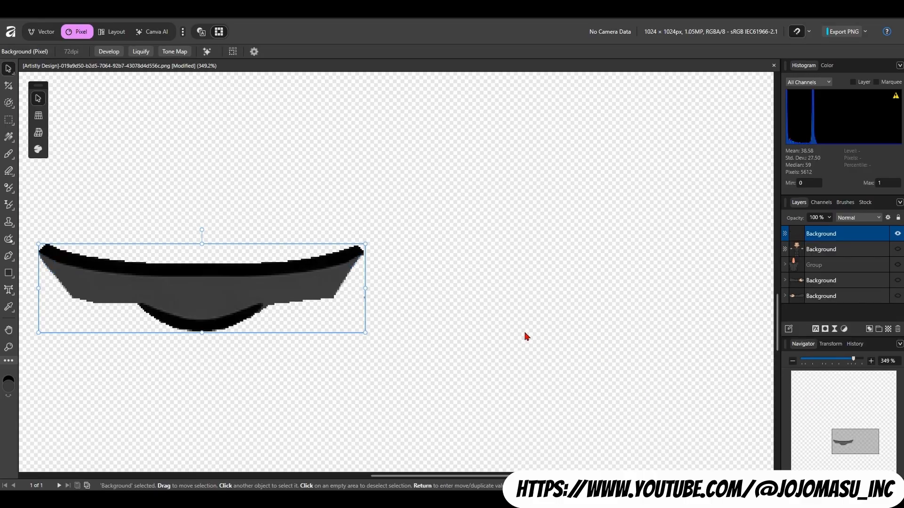
click(270, 368)
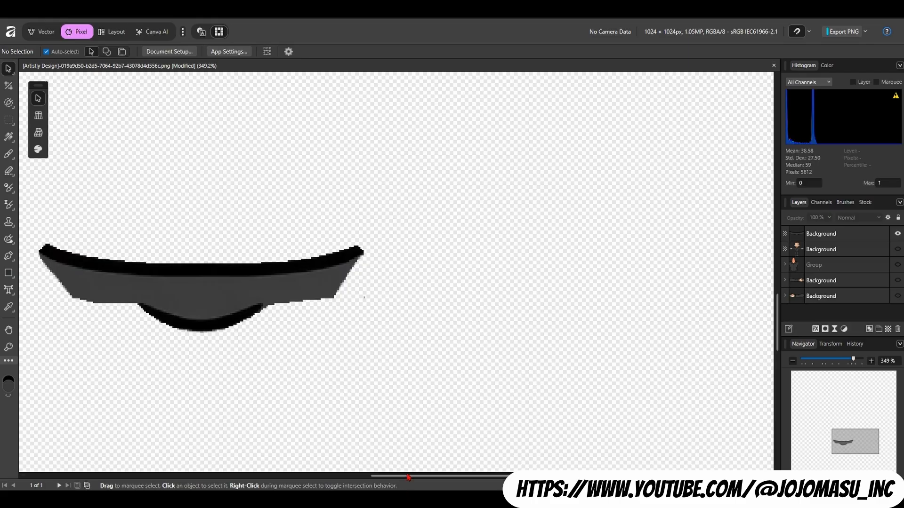
drag(405, 476, 349, 477)
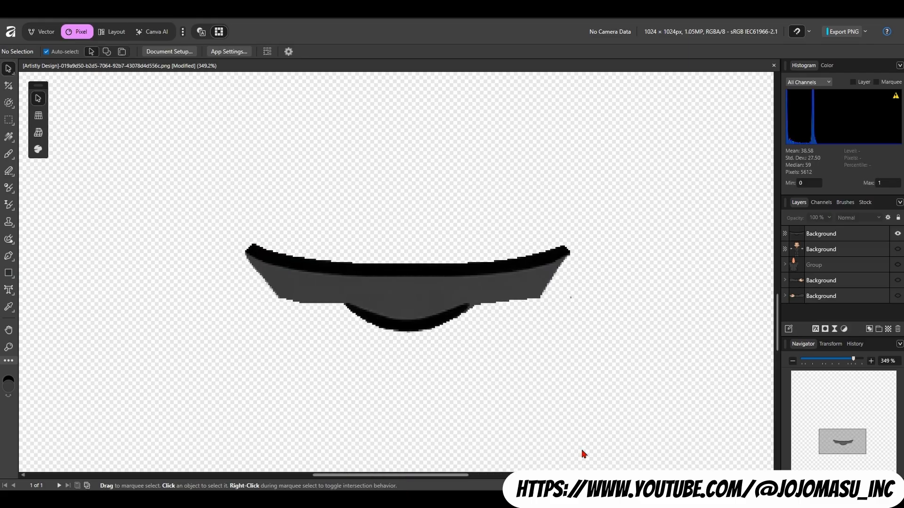
- Image-trace the merged hip layer with a 57% edge threshold and 38% curve fitting tolerance
click(818, 235)
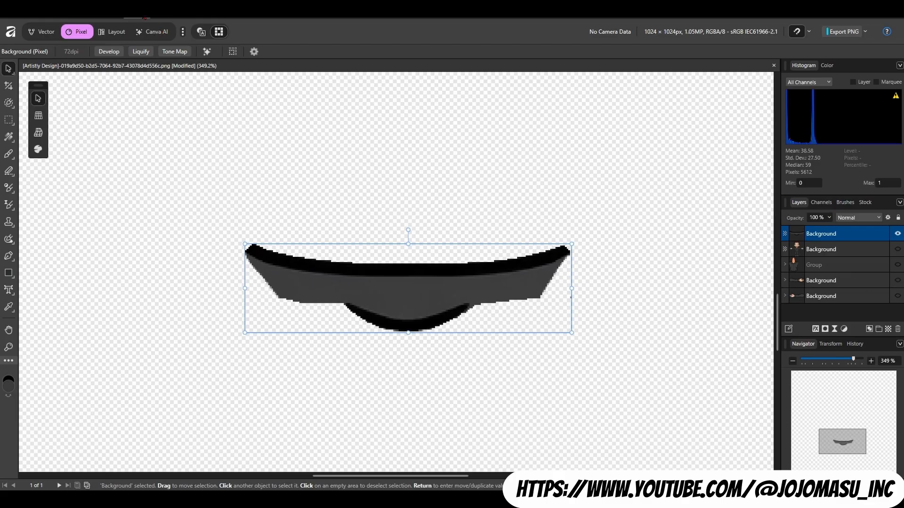
click(142, 16)
click(147, 184)
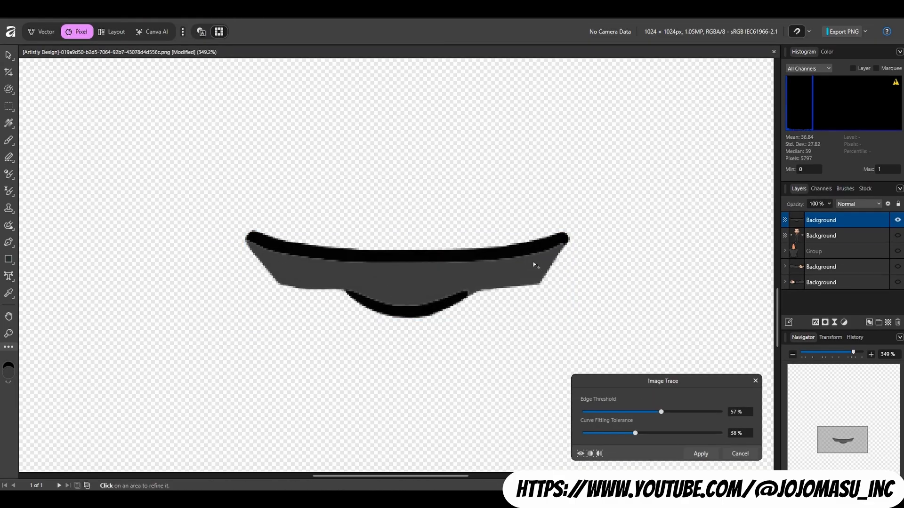
click(701, 454)
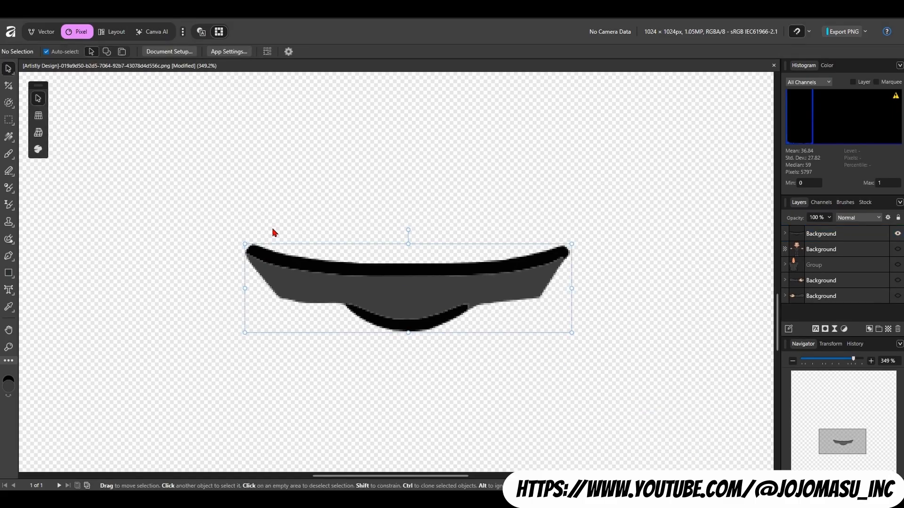
- Examine the nodes of the traced hip piece's gray fill, upper black band and crotch outline with the Node tool
click(44, 33)
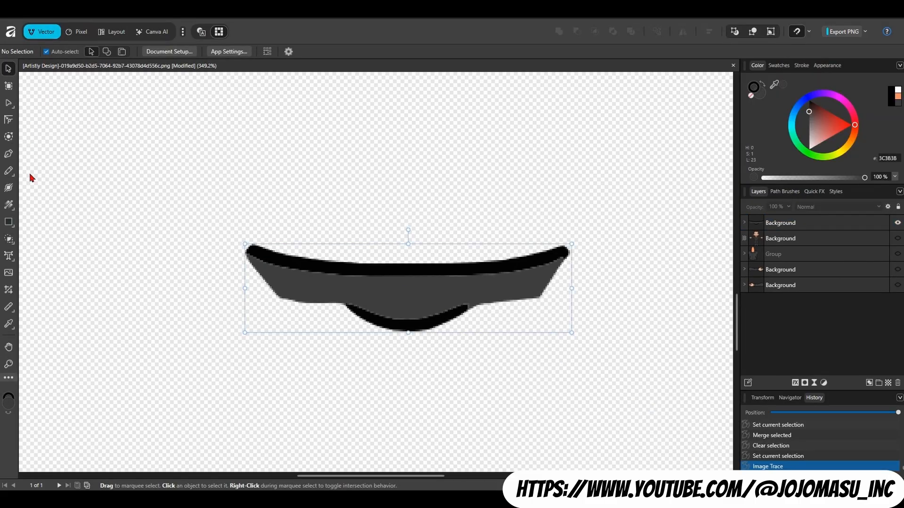
click(9, 107)
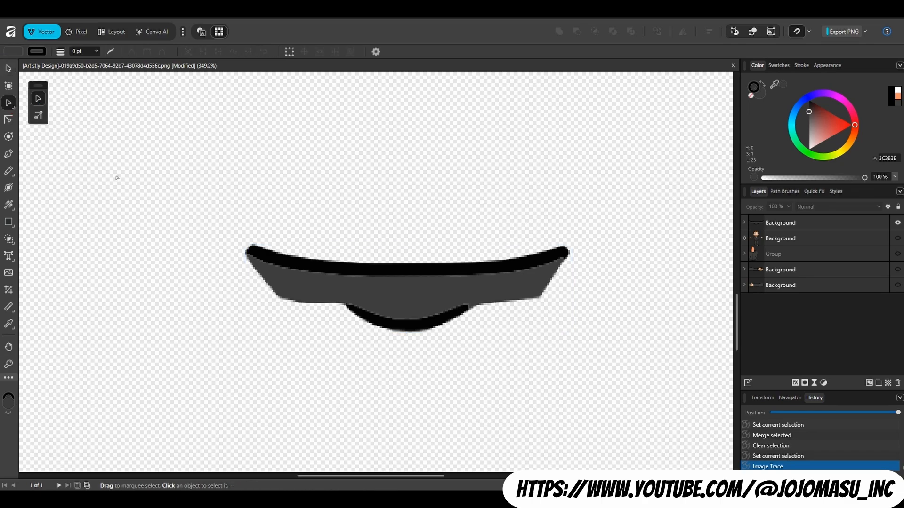
click(416, 301)
click(393, 268)
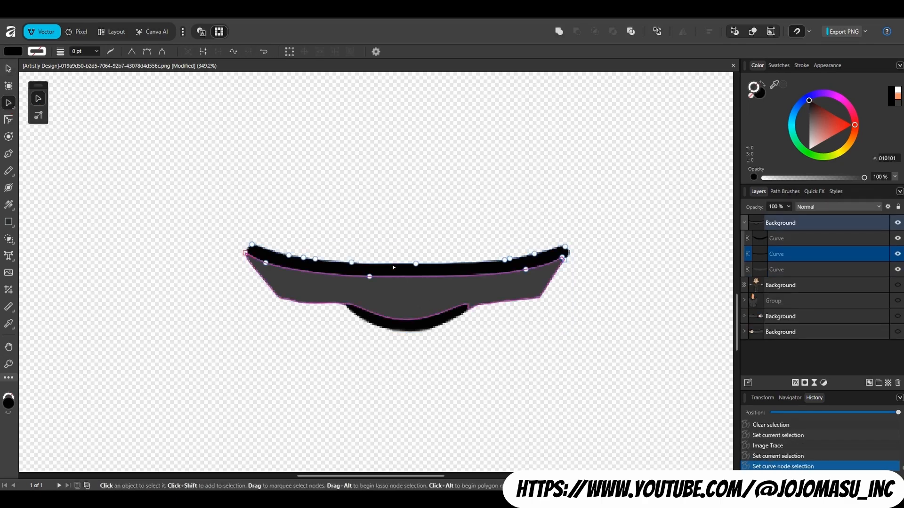
click(407, 324)
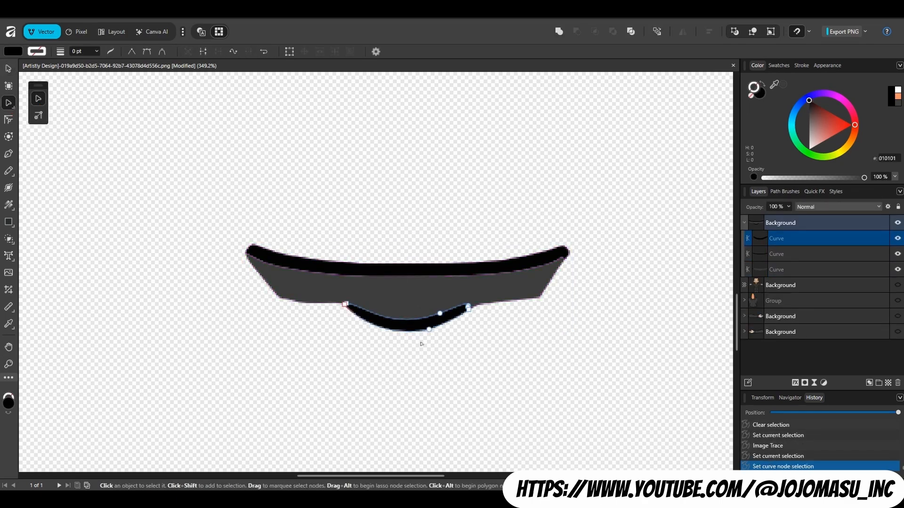
click(356, 268)
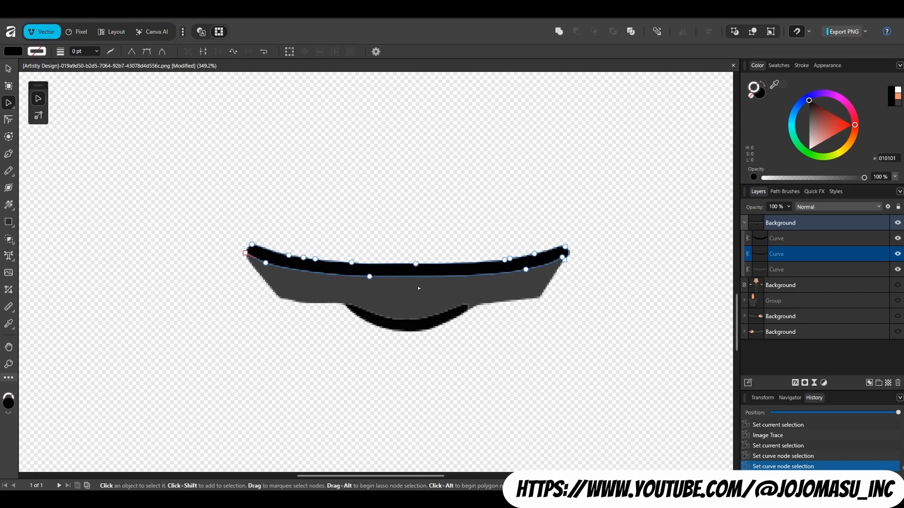
click(397, 328)
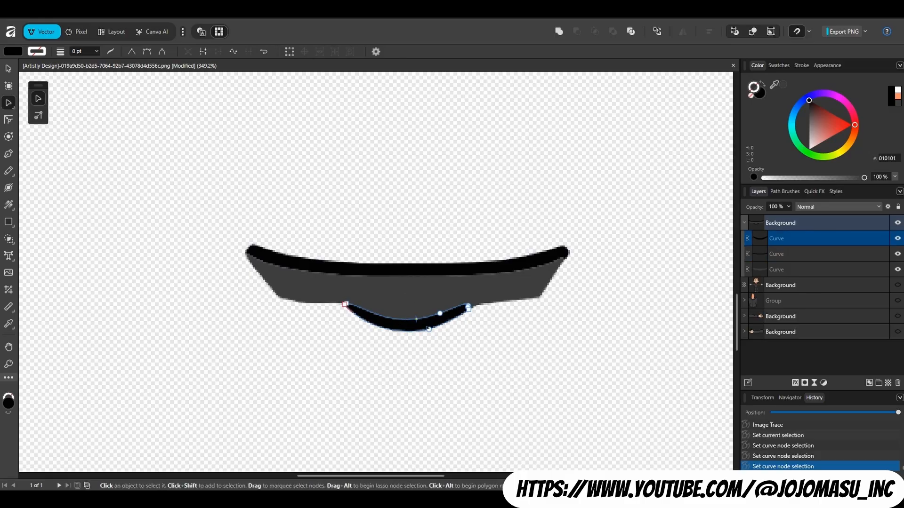
click(482, 352)
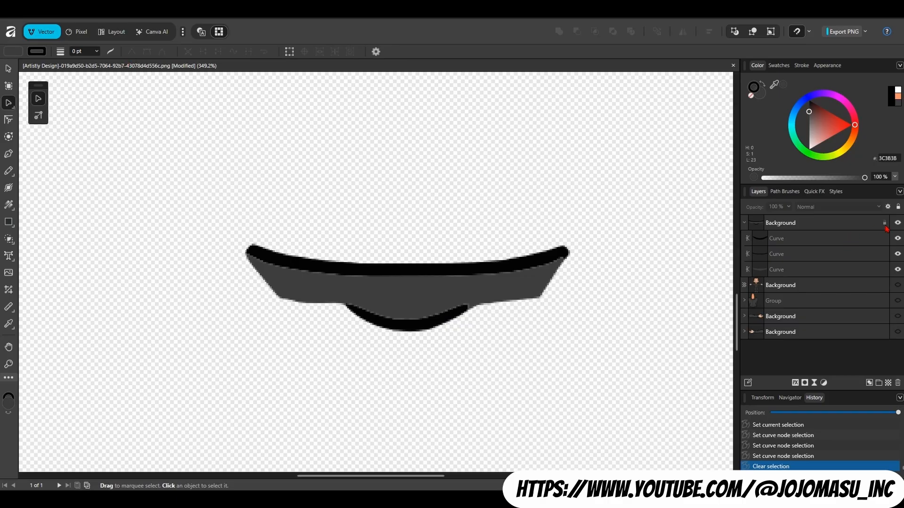
click(744, 223)
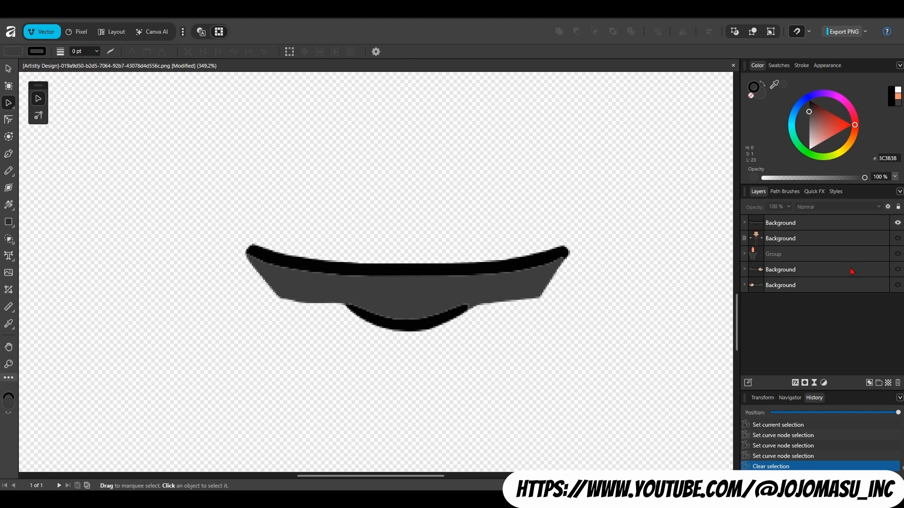
- Show the torso group and both arm layers together with the hip piece to check how the parts fit
click(898, 254)
click(898, 269)
click(898, 285)
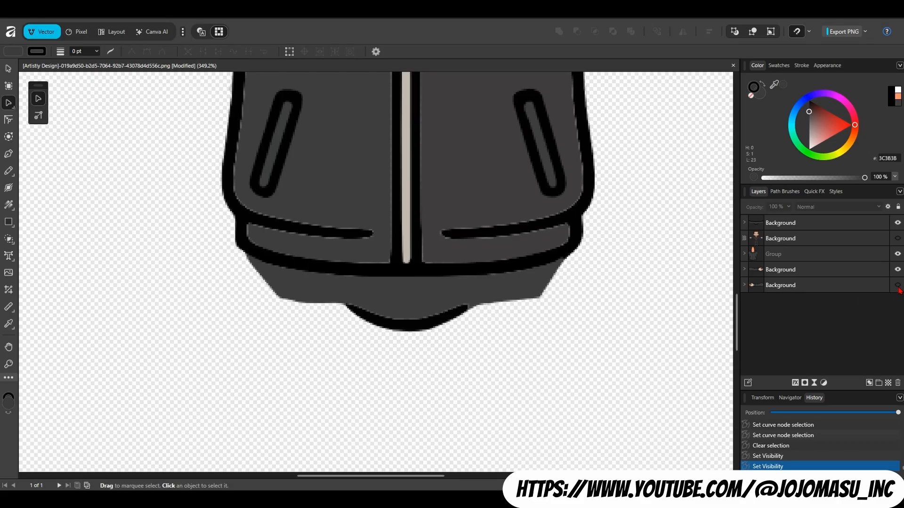
scroll(438, 324, down, 6)
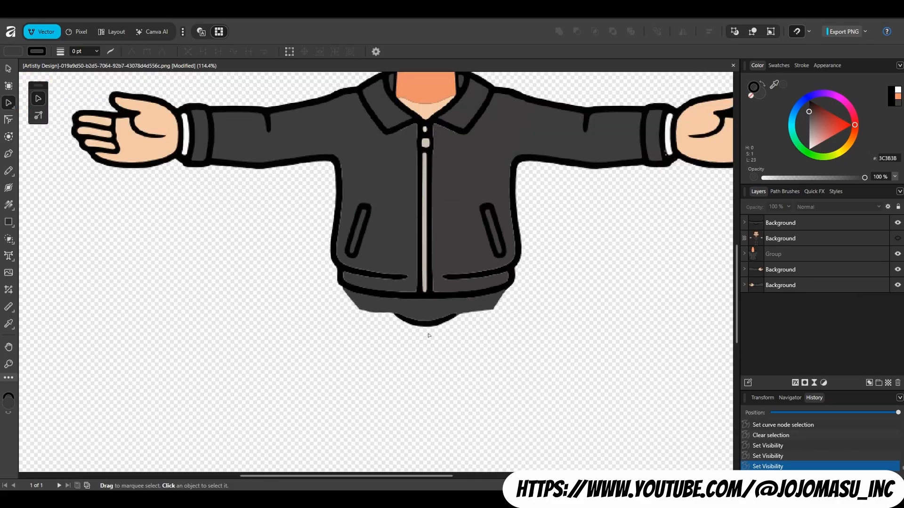
scroll(704, 282, up, 2)
scroll(665, 295, down, 2)
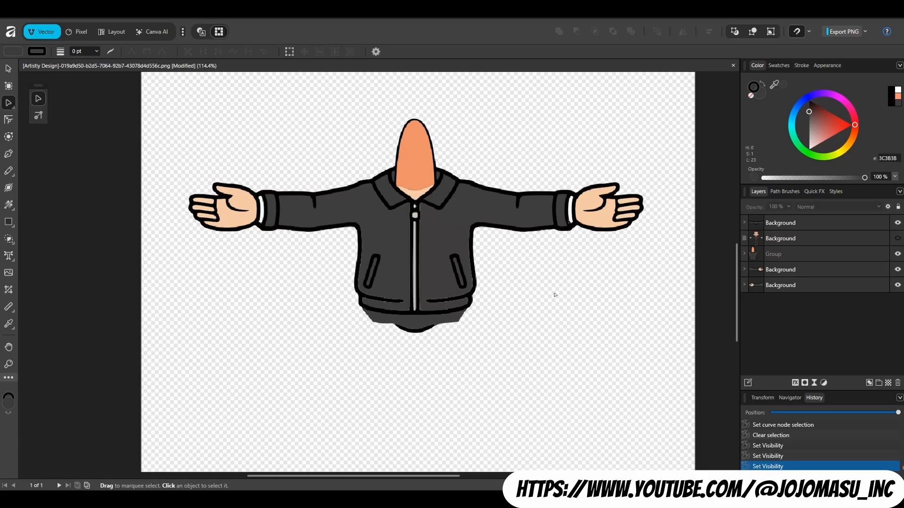
scroll(544, 296, up, 3)
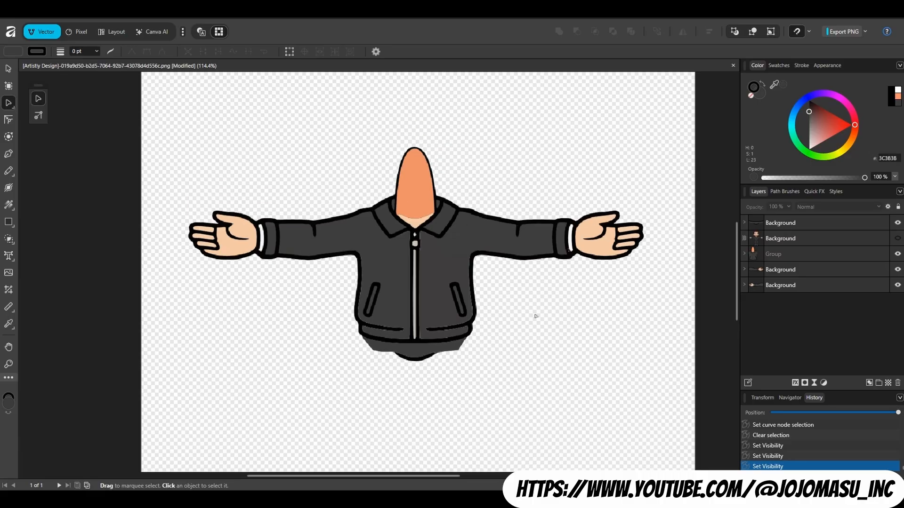
- Show the full character layer with the hip layer hidden, and turn the hip layer back on for comparison
click(897, 223)
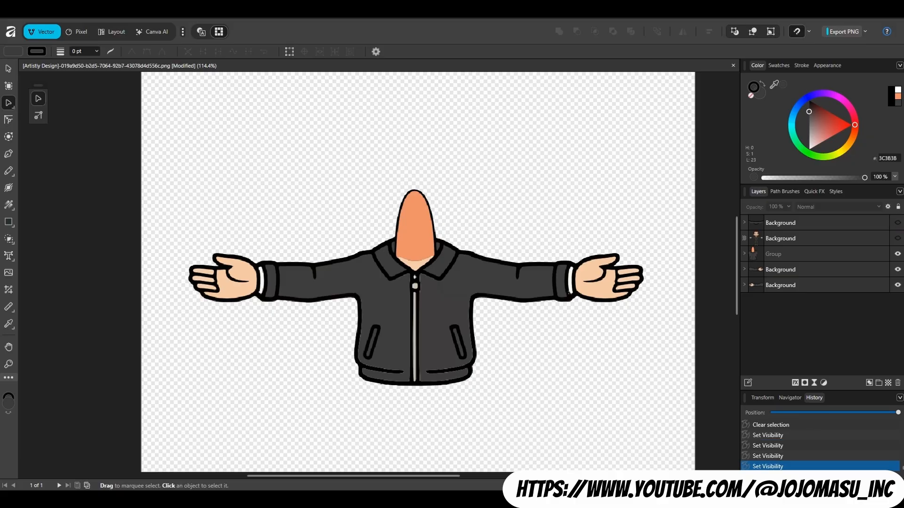
click(897, 238)
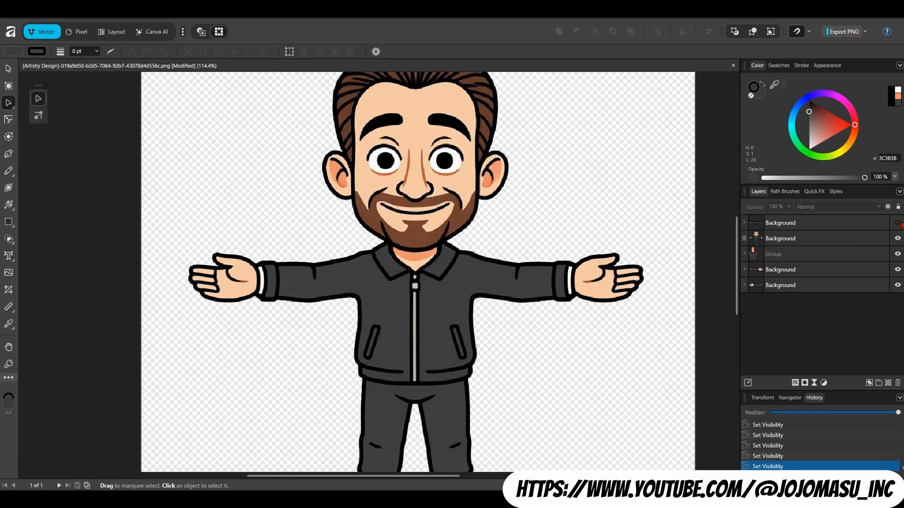
click(898, 223)
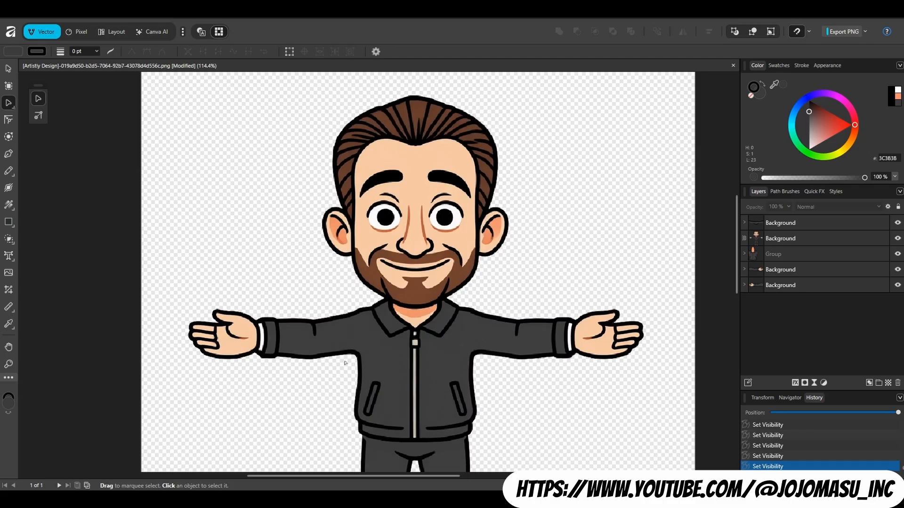
scroll(382, 392, down, 5)
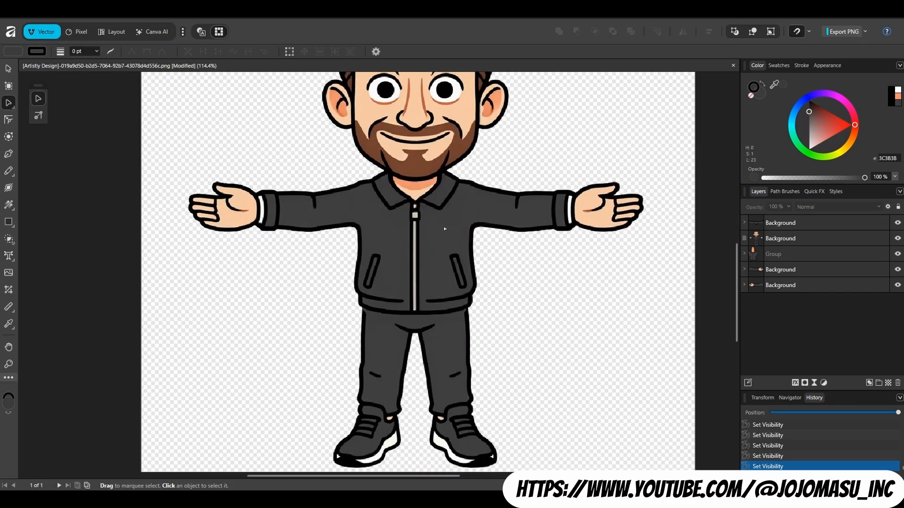